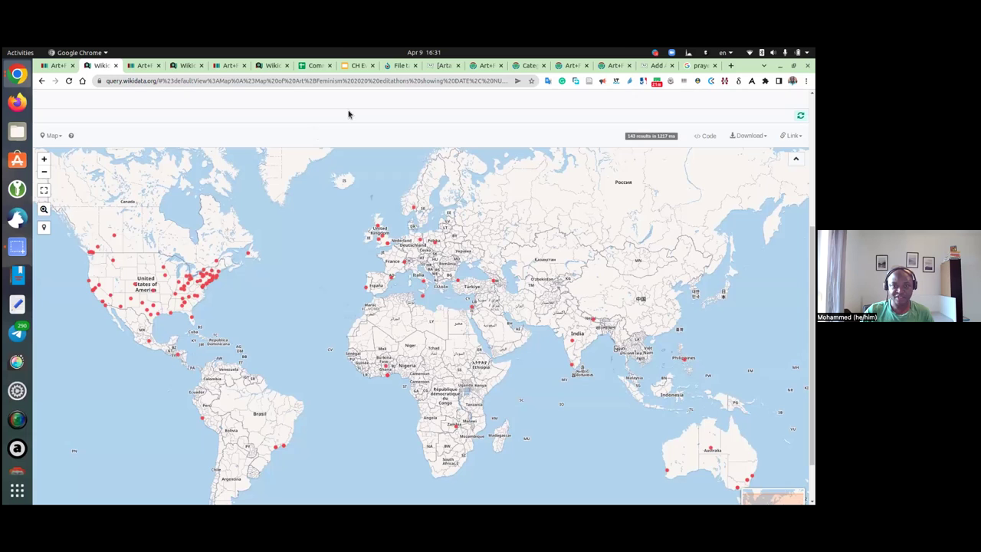
- Bring up the Wikidata item for Art+Feminism's 2022 campaign and review its title, description and existing statements
scroll(360, 108, up, 2)
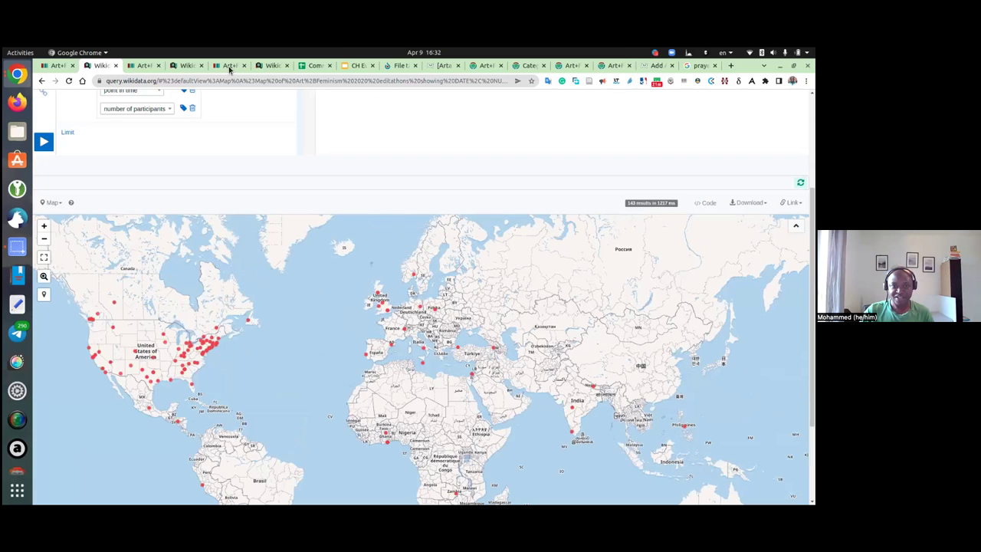
scroll(284, 127, up, 5)
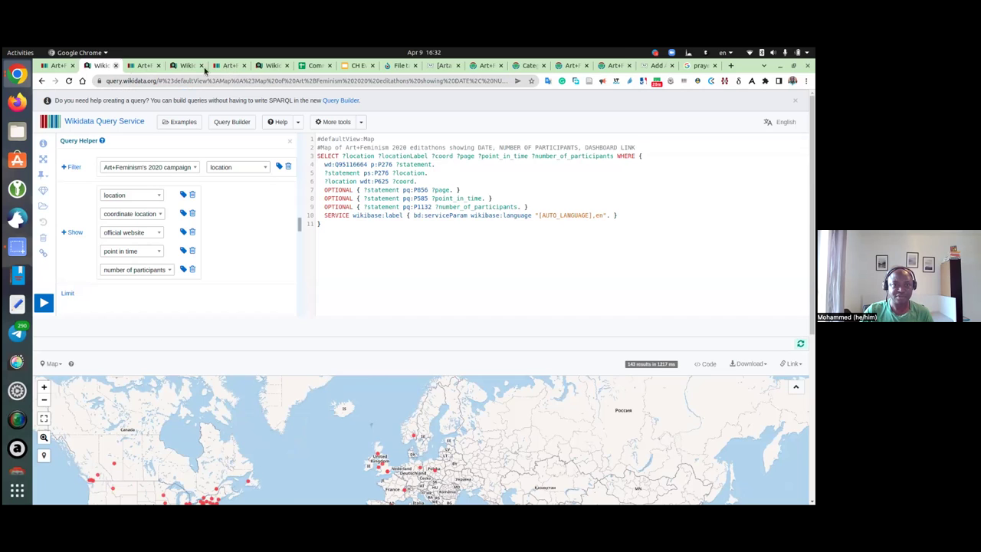
key(ctrl+Tab)
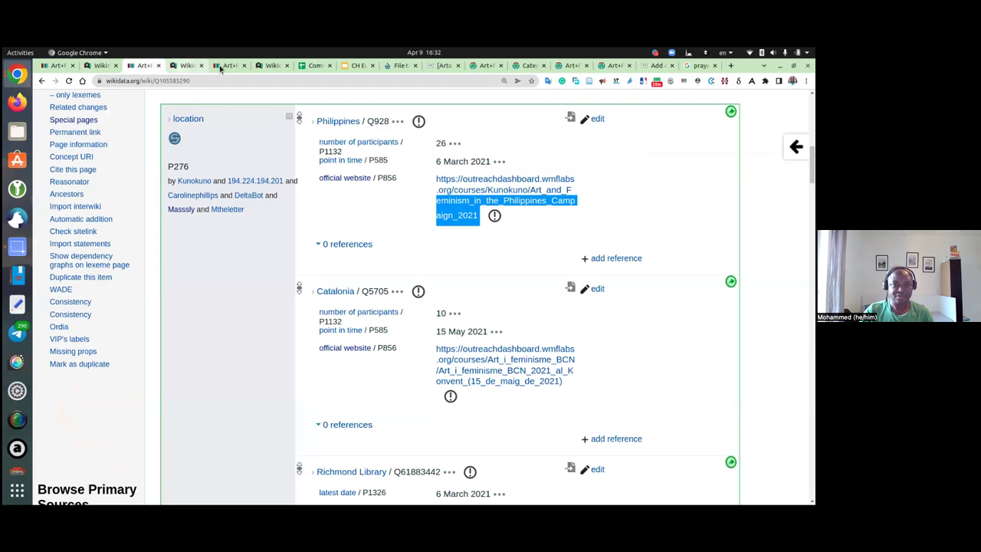
key(ctrl+Tab)
key(ctrl+Tab)
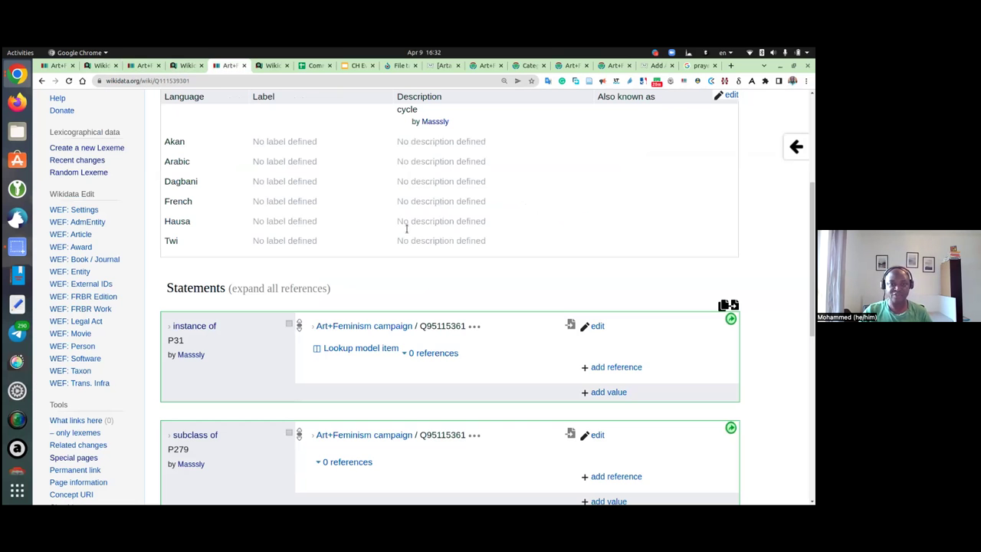
scroll(159, 169, up, 3)
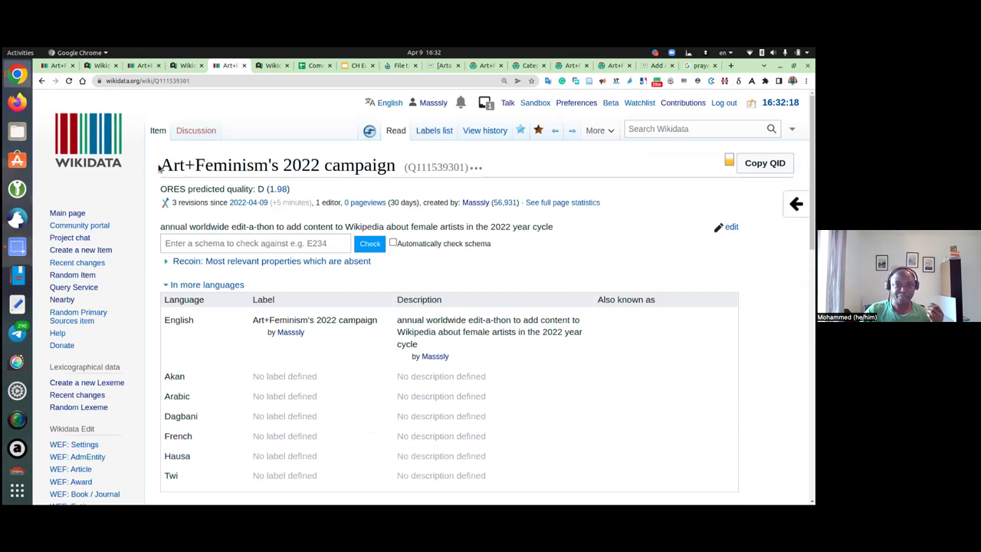
triple_click(291, 167)
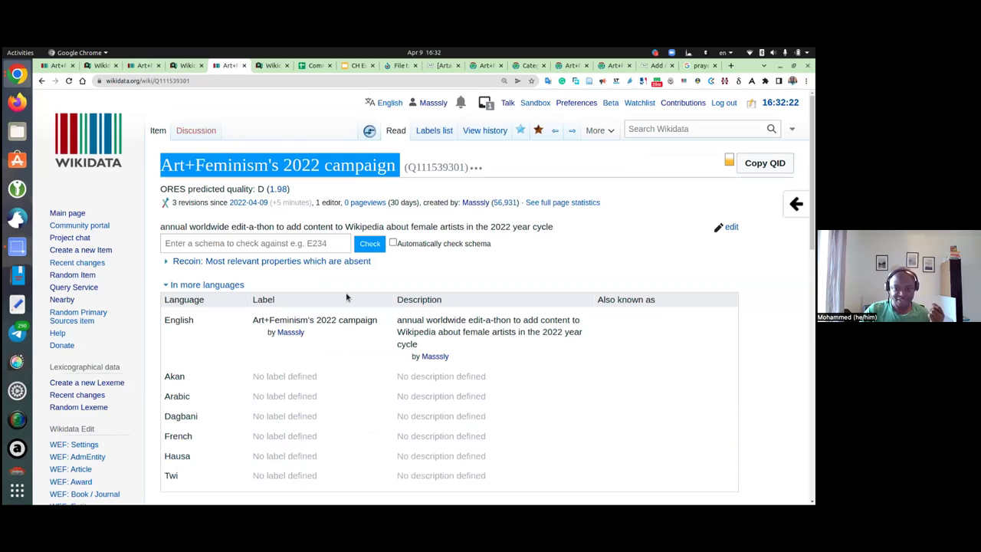
scroll(347, 297, down, 1)
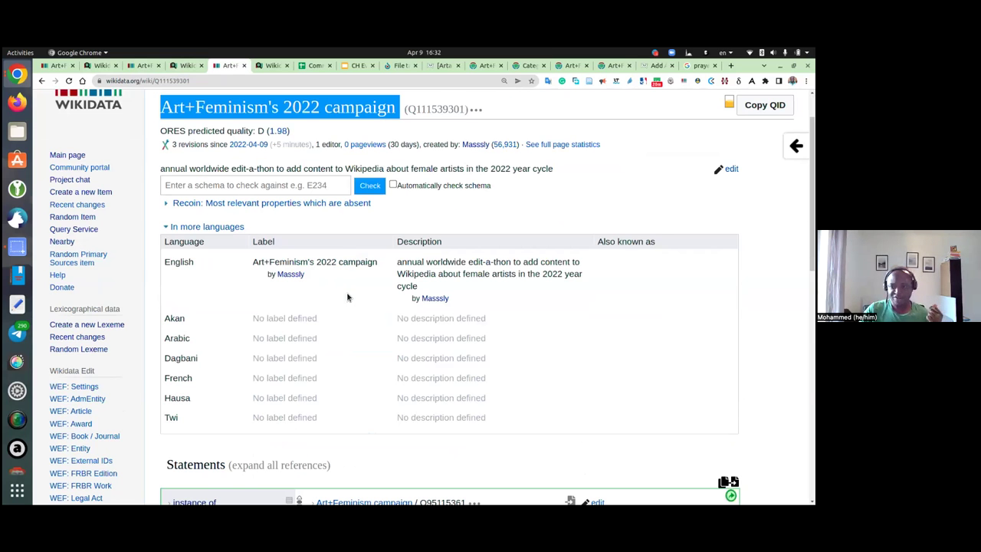
scroll(347, 298, down, 5)
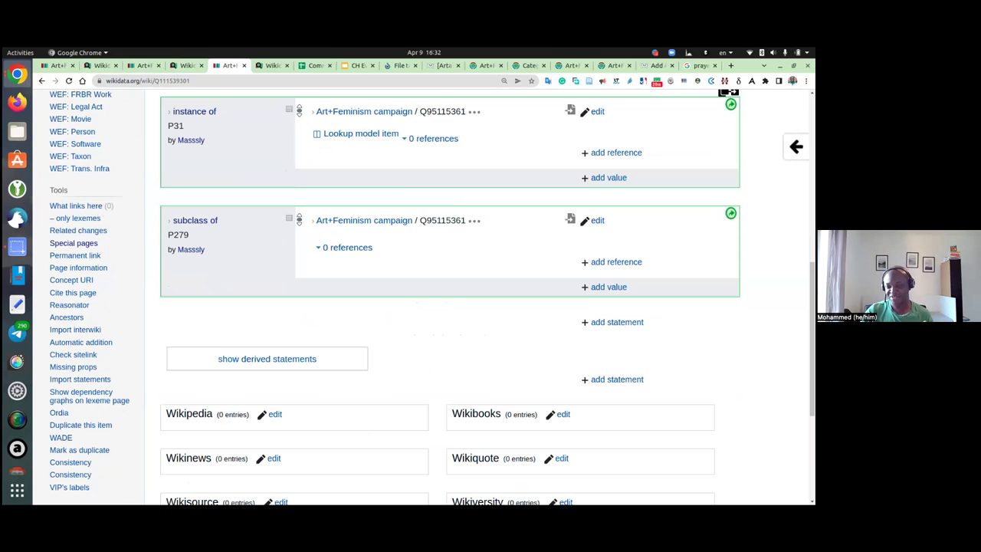
scroll(447, 332, up, 1)
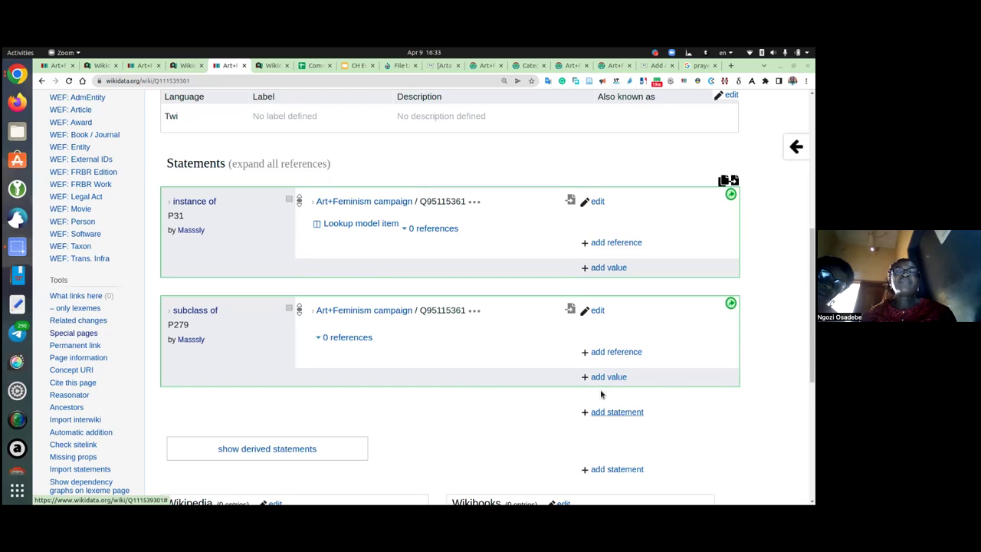
- Start a new location statement on the 2022 campaign item with University of Nigeria as its value
scroll(610, 417, down, 1)
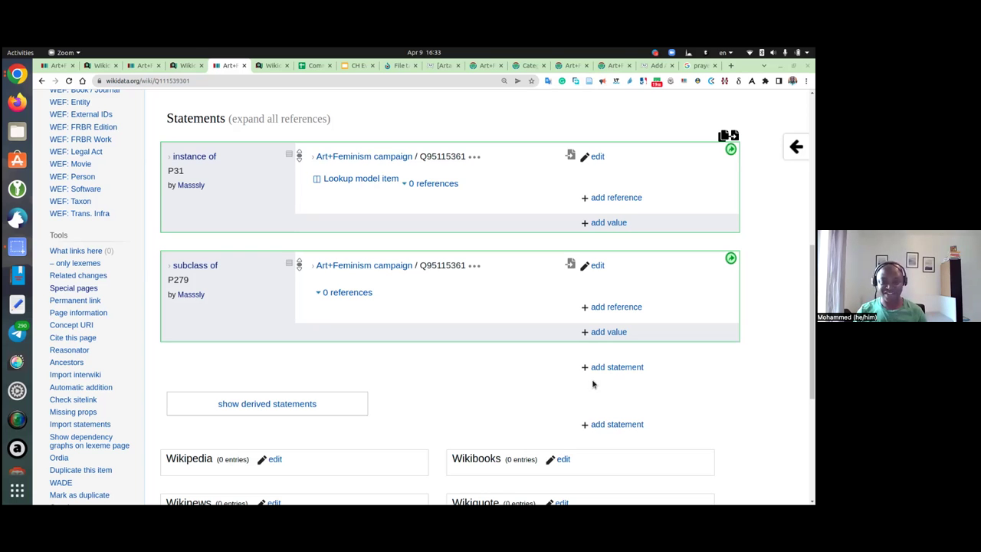
scroll(624, 376, down, 2)
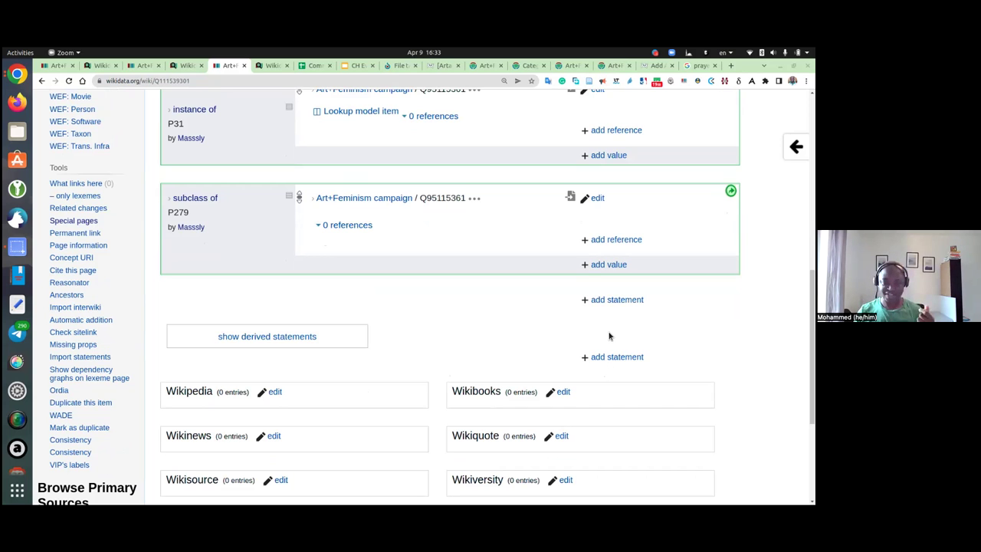
click(615, 357)
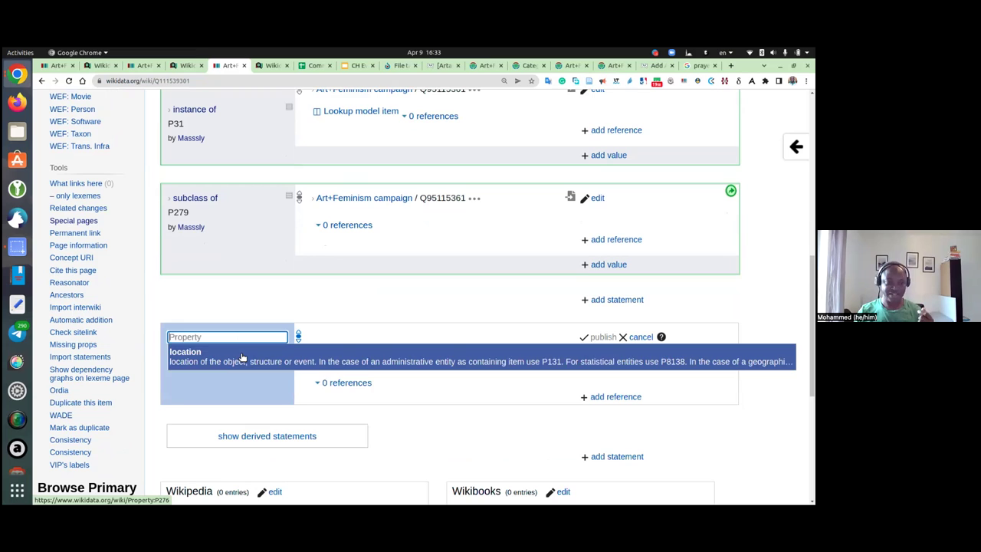
click(241, 357)
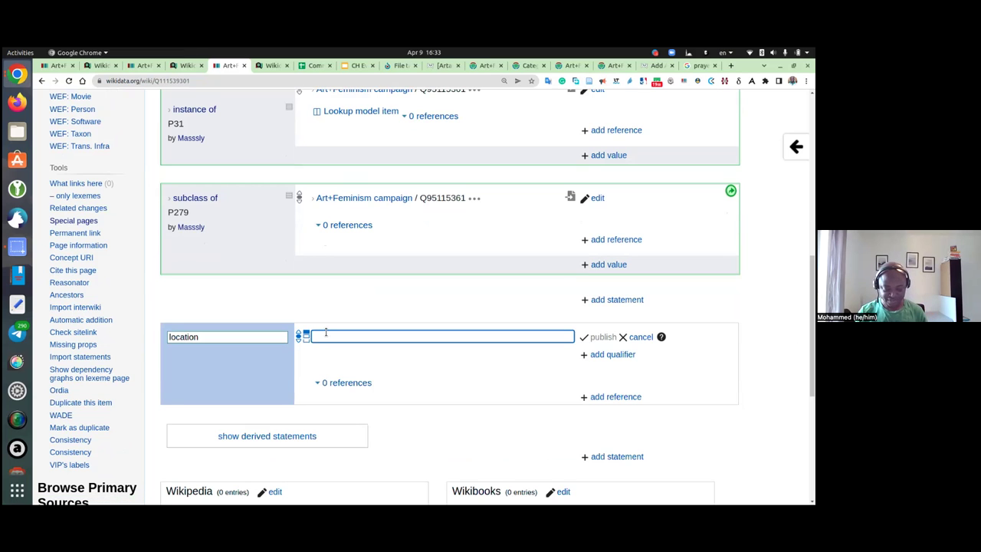
text(UNI)
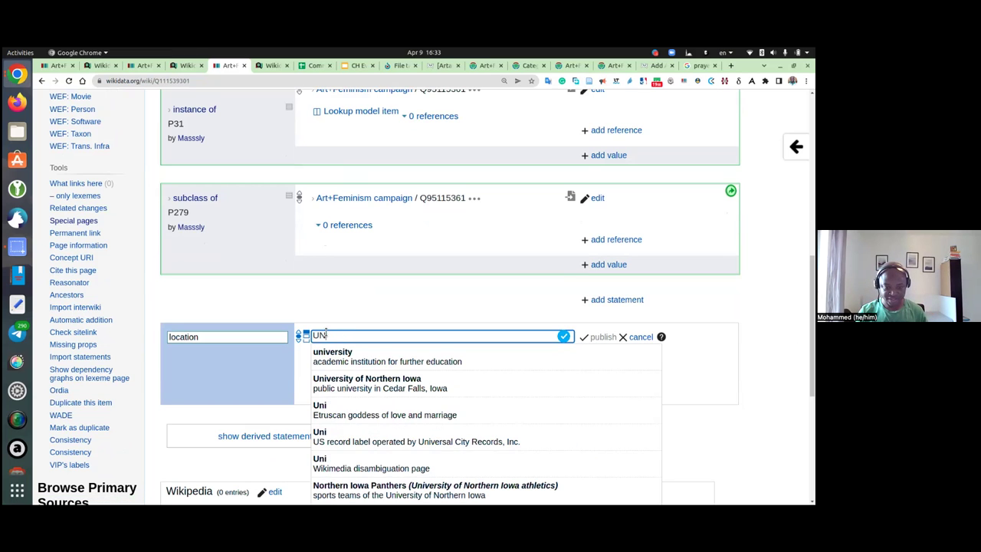
key(BackSpace)
key(BackSpace)
text(ni)
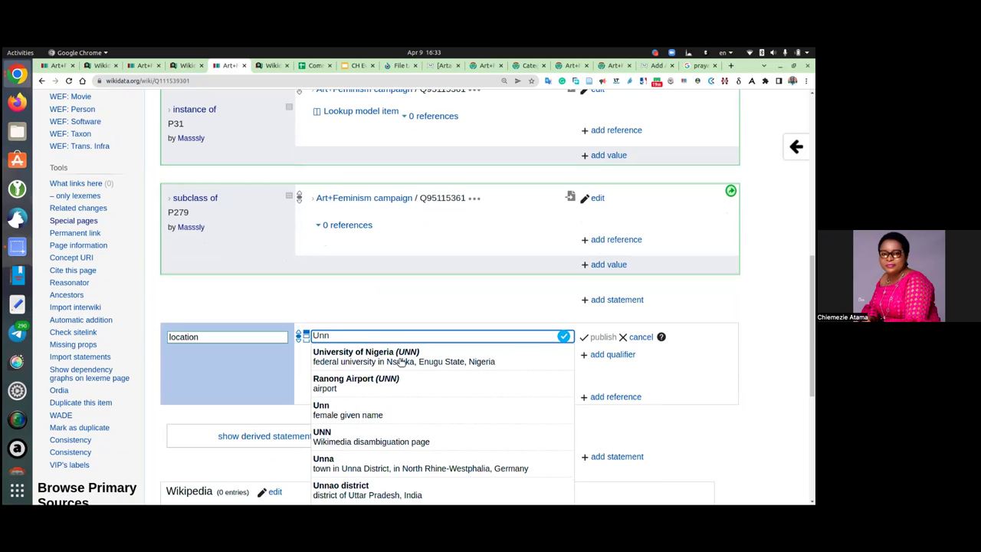
click(398, 362)
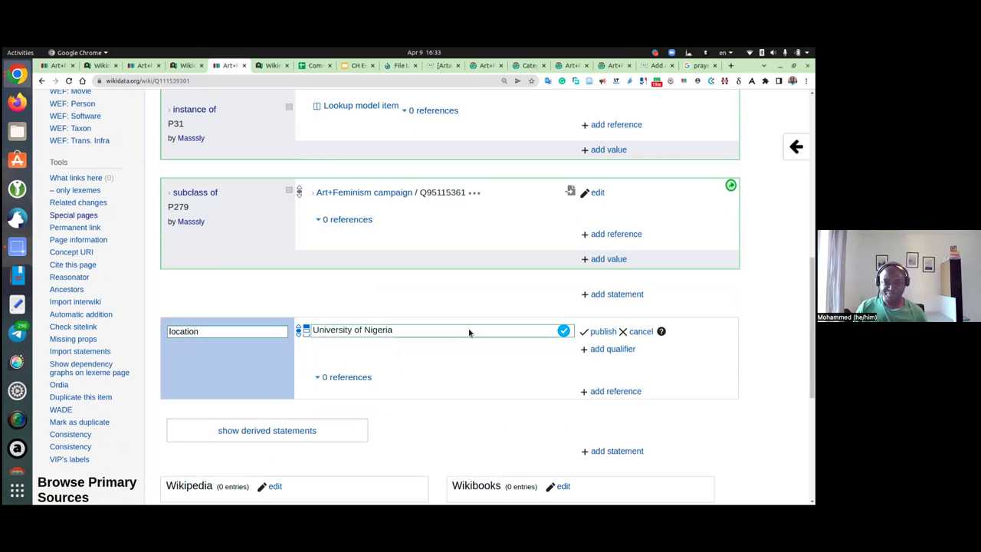
scroll(469, 331, down, 2)
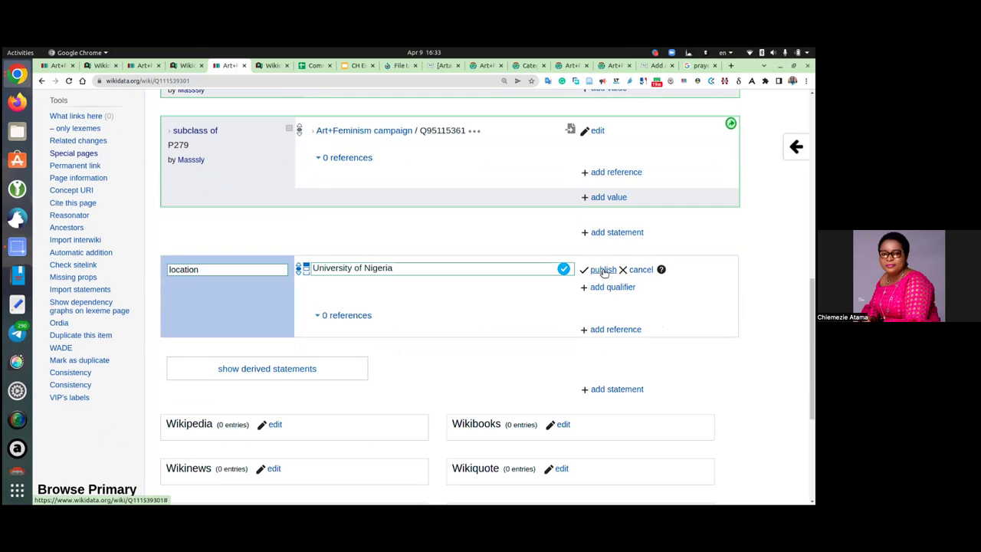
- Look up the location value again, choose University of Nigeria, the federal university in Nsukka, and publish the statement
click(406, 269)
drag(517, 267, 354, 268)
key(Right)
key(BackSpace)
key(BackSpace)
key(BackSpace)
key(BackSpace)
key(BackSpace)
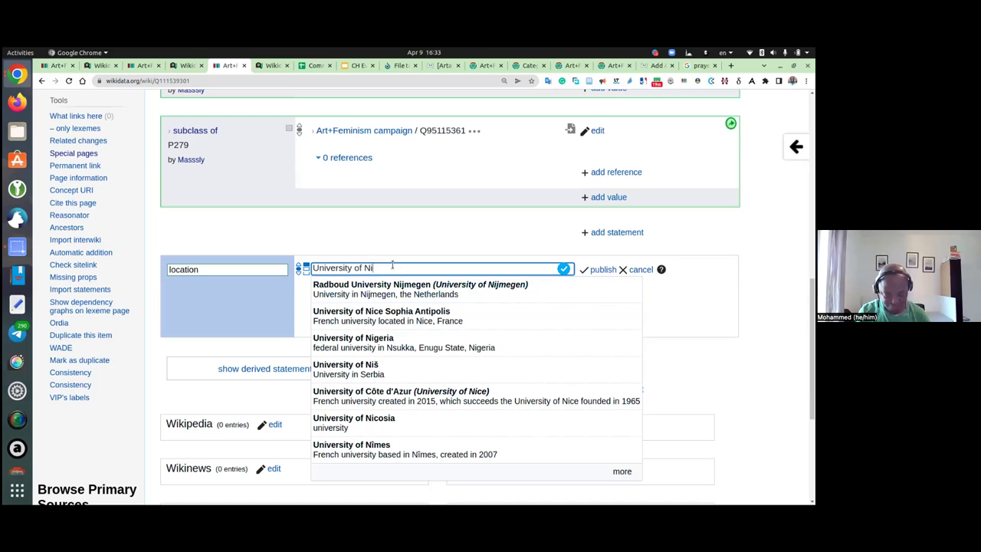
text(geria)
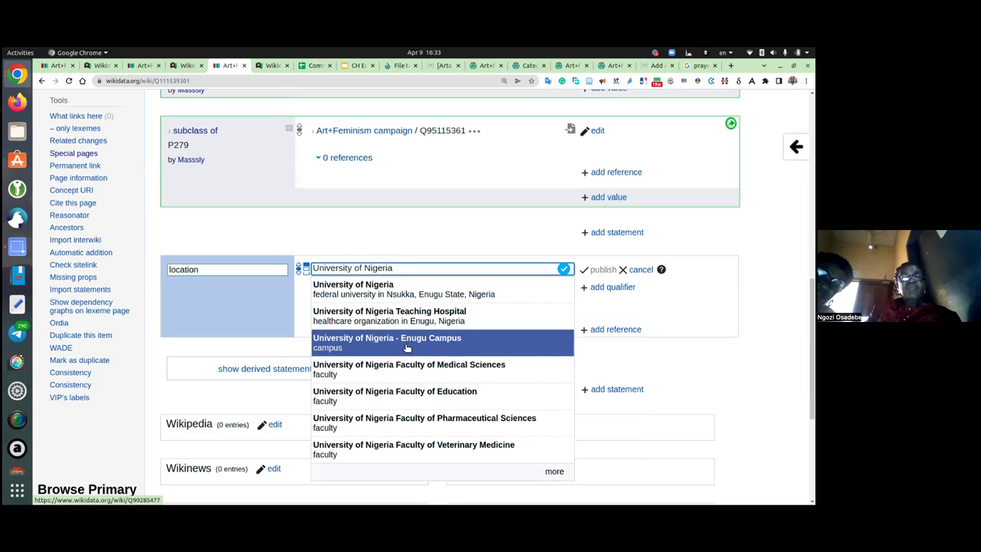
click(398, 293)
click(602, 270)
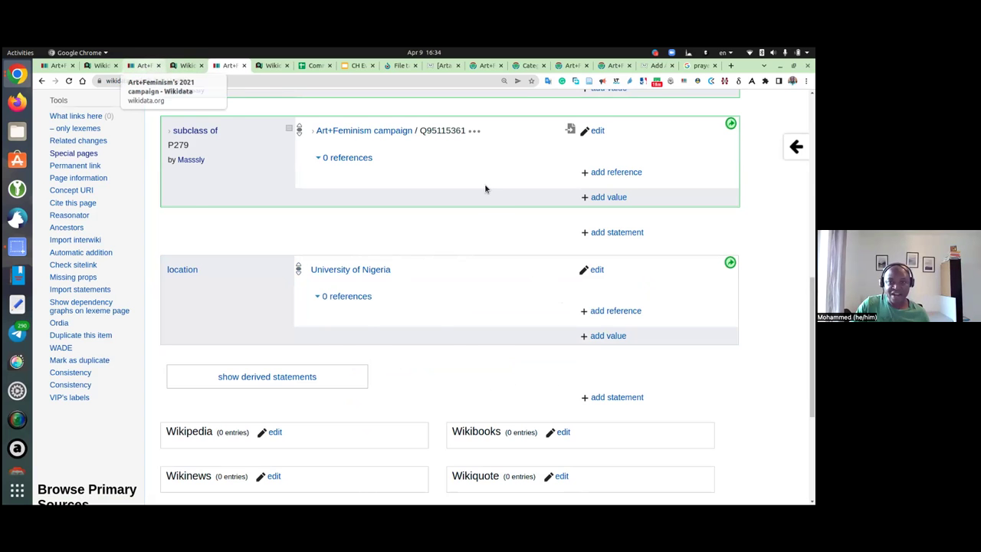
- Examine the qualifiers on the 2021 campaign's location entries and the map query for the 2021 editathons
key(ctrl+3)
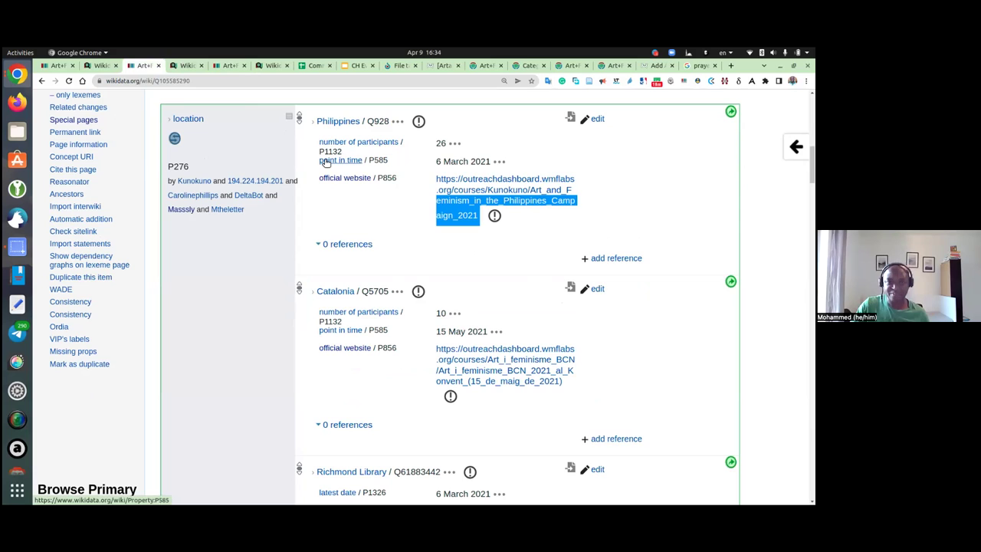
click(314, 182)
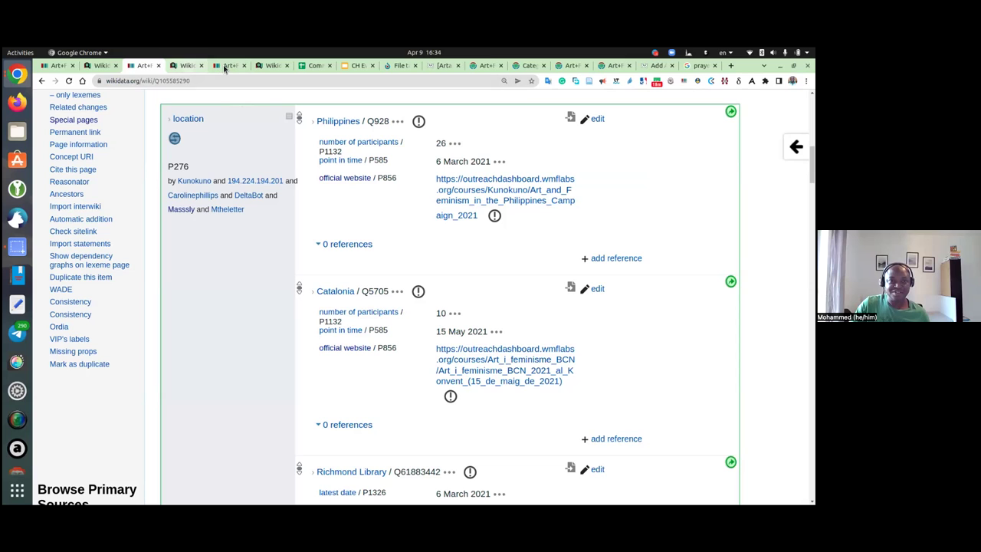
click(188, 66)
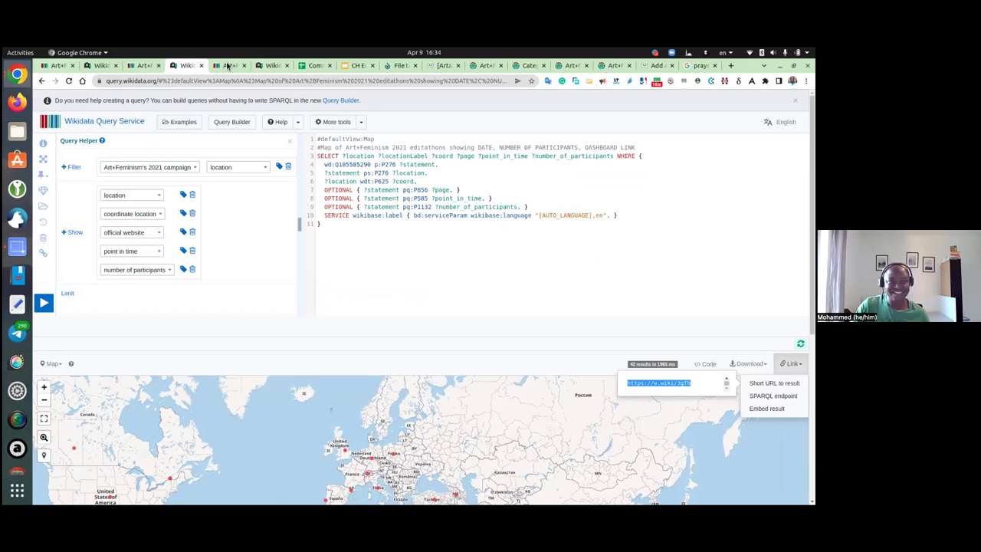
click(201, 69)
click(181, 72)
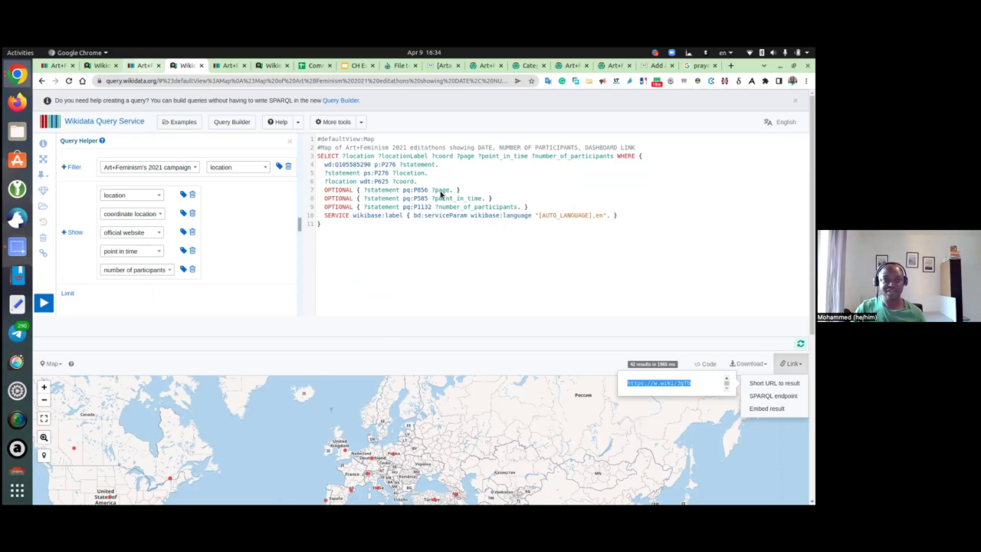
- From the 2021 campaign item, search Wikidata for "Art+Feminism's 2022 campaign" and open that item
key(ctrl+Page_Up)
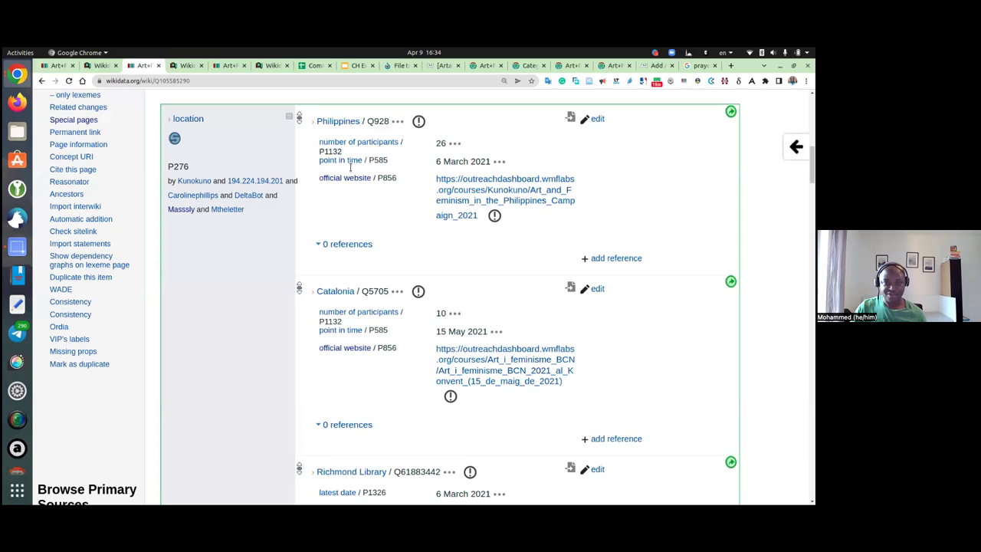
scroll(351, 167, up, 15)
scroll(174, 144, up, 2)
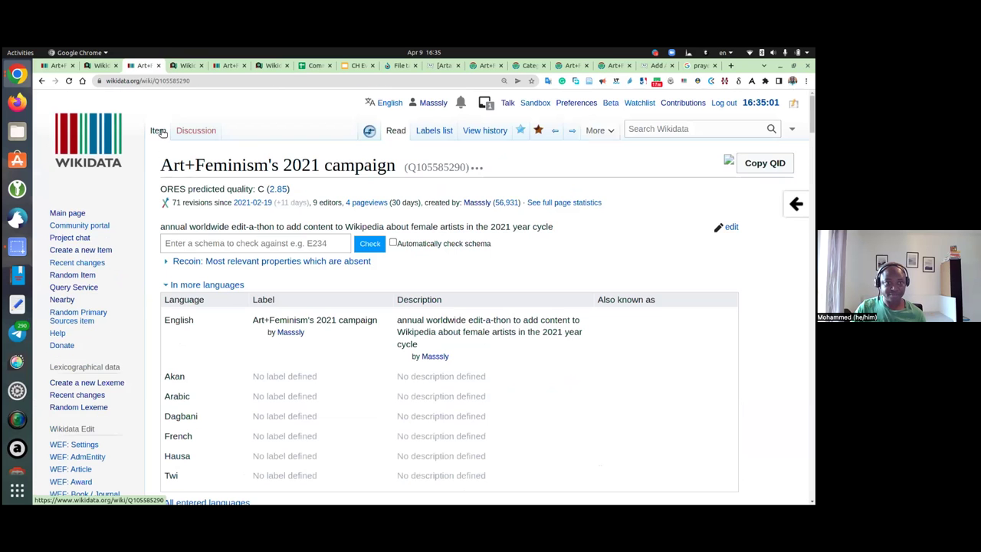
drag(396, 165, 660, 134)
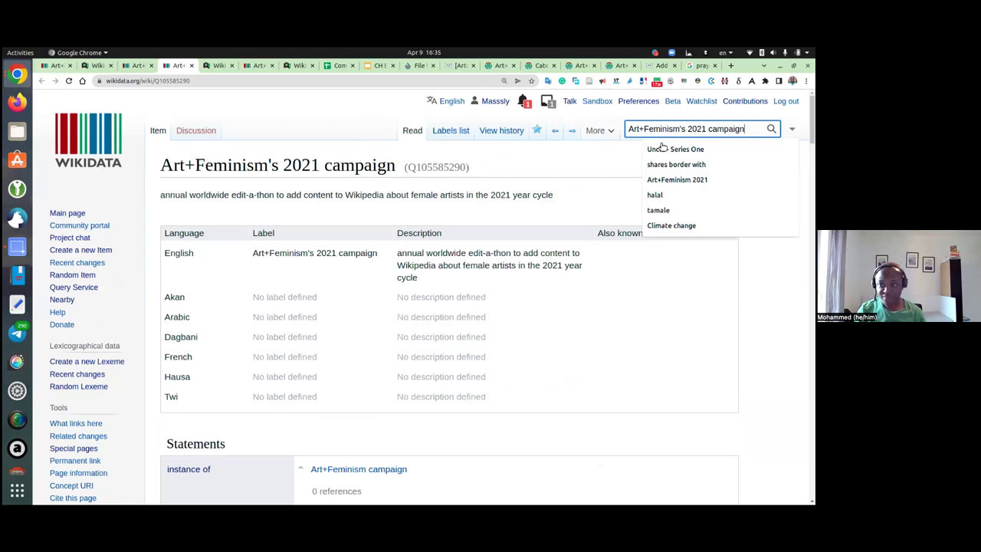
key(Left)
key(Left)
key(Left)
key(Left)
key(Left)
key(Left)
key(Left)
key(Left)
key(Left)
key(BackSpace)
text(2)
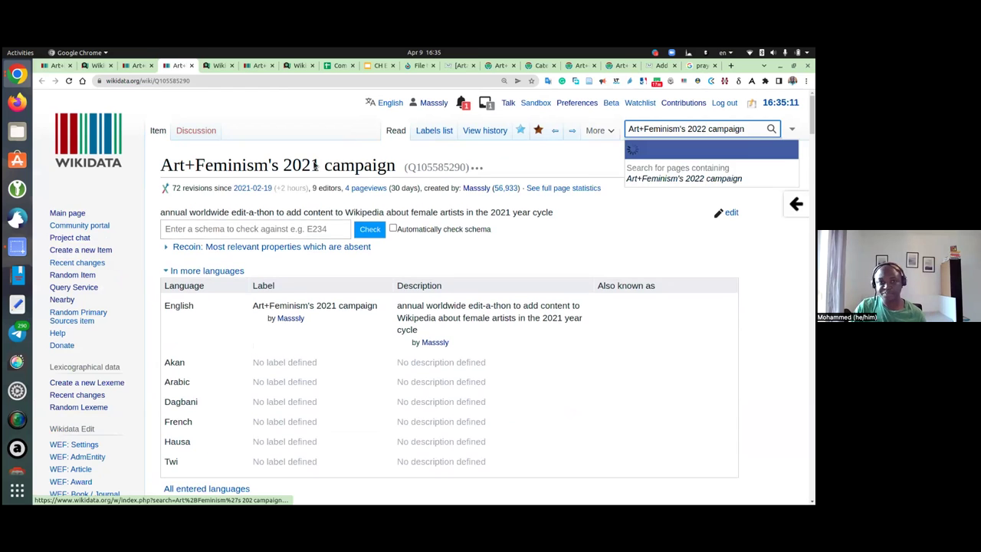
key(Return)
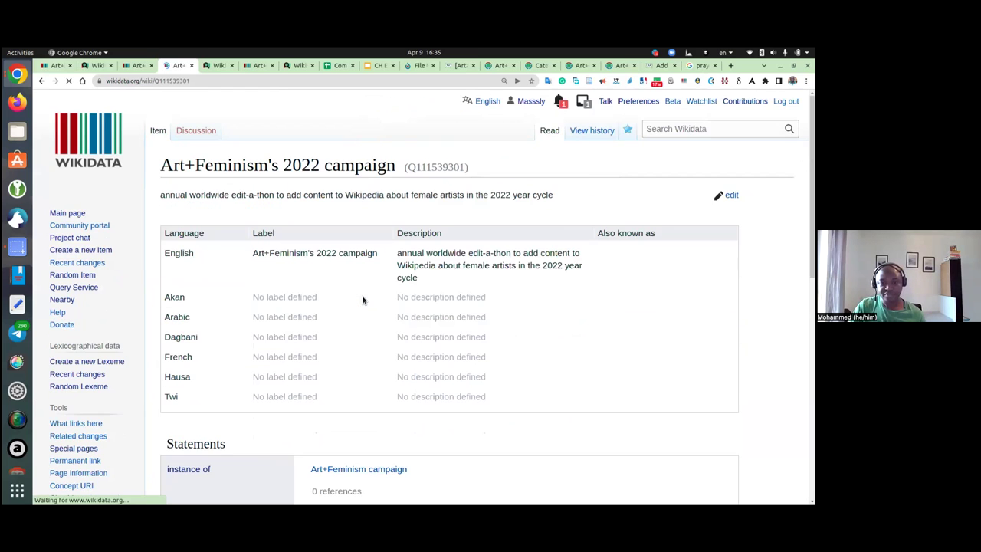
- Edit the University of Nigeria location statement and add a point in time (P585) qualifier of 5 April 2022
scroll(365, 287, down, 8)
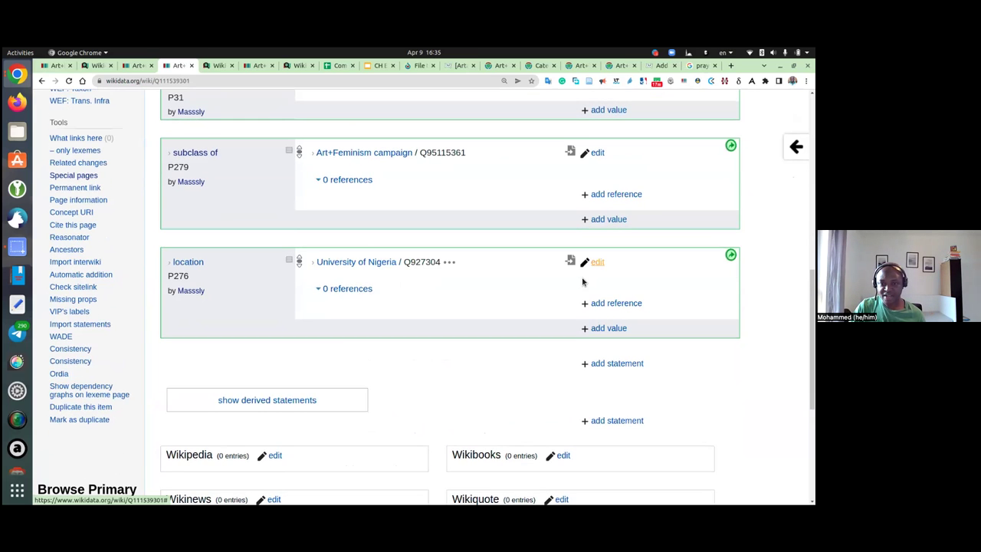
click(597, 261)
click(613, 288)
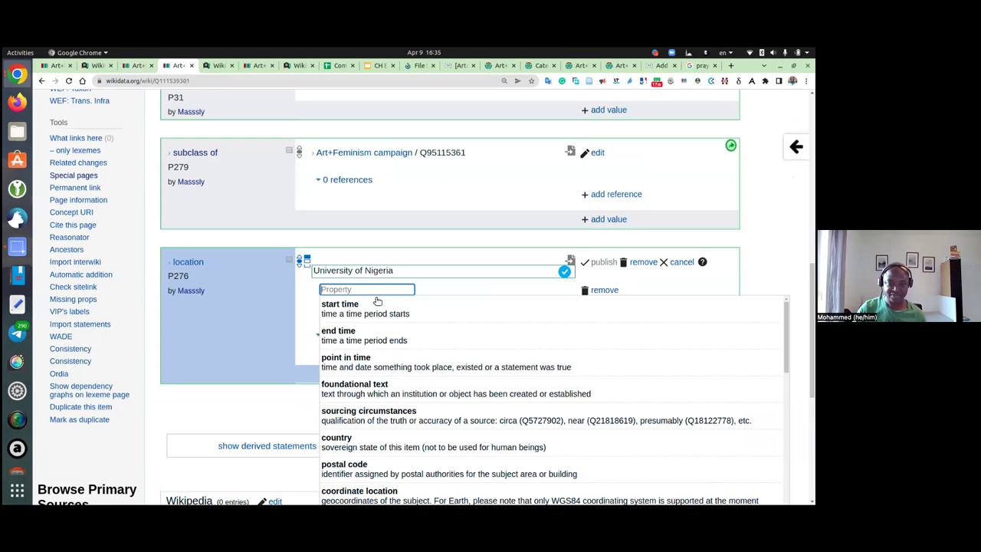
click(377, 364)
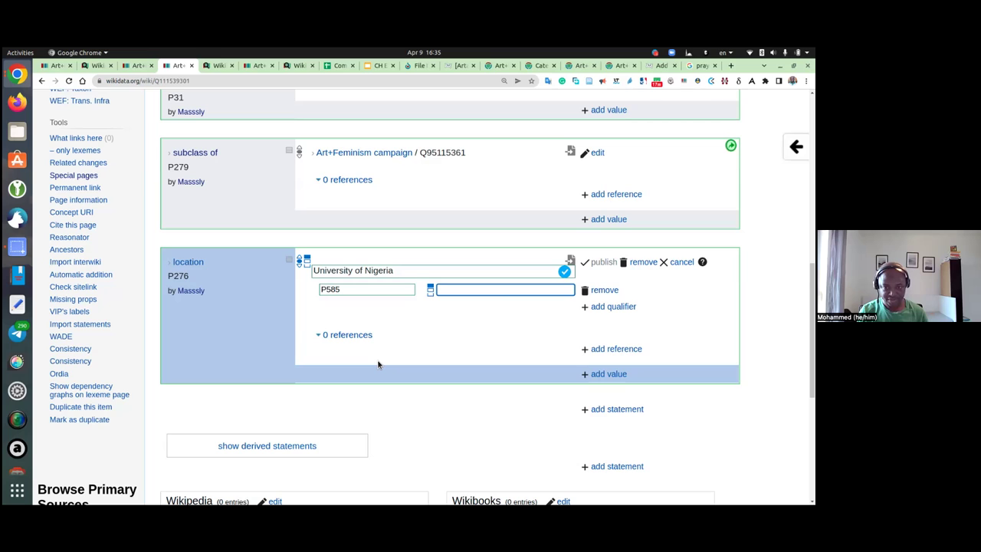
text(5)
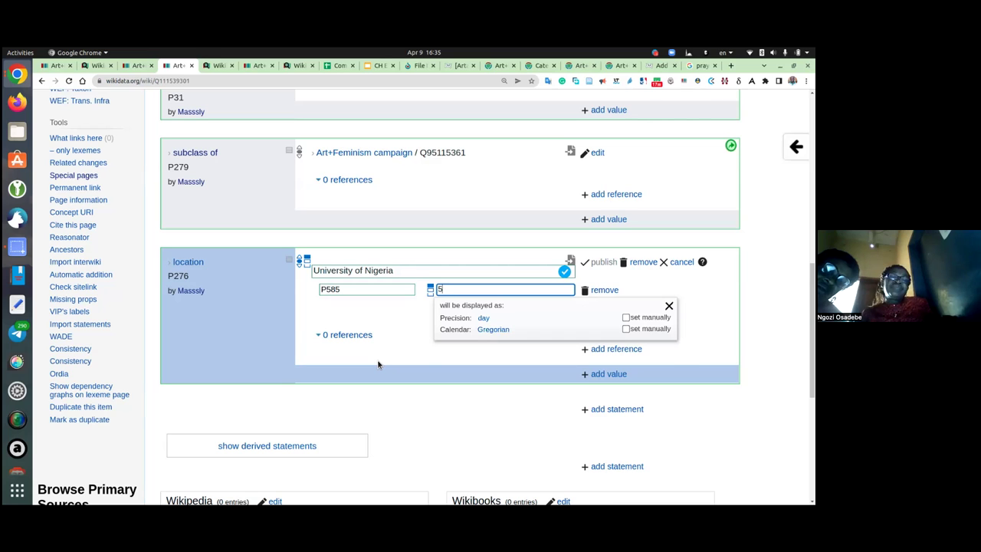
text( apri)
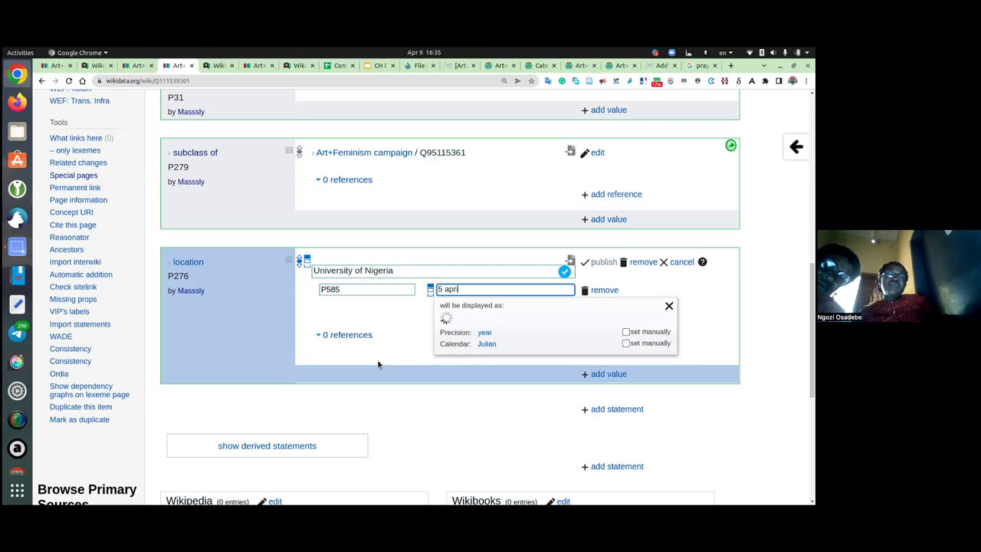
text(l 2022)
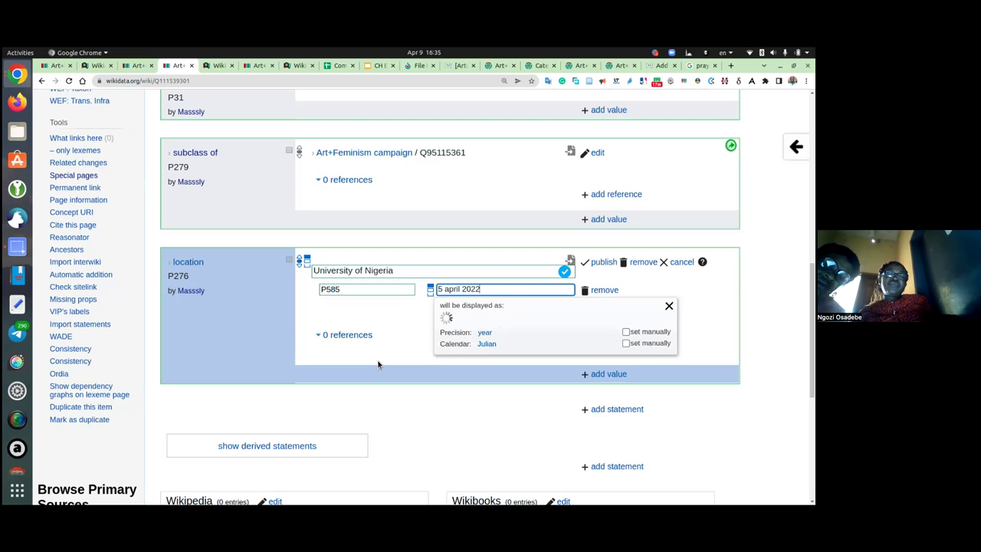
- Publish the University of Nigeria location's point in time qualifier, then re-enter its date as 5 April 2022 and save the statement again
click(601, 263)
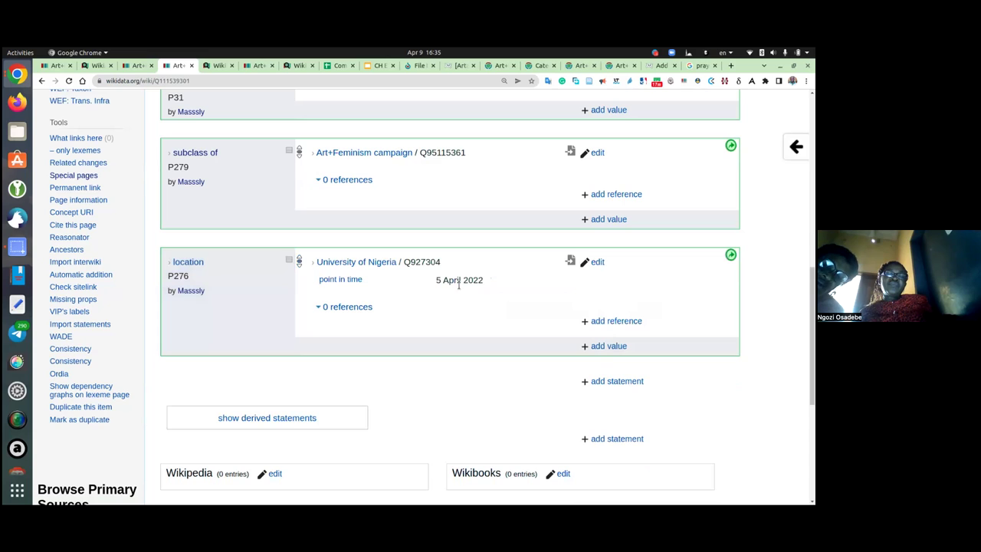
click(597, 263)
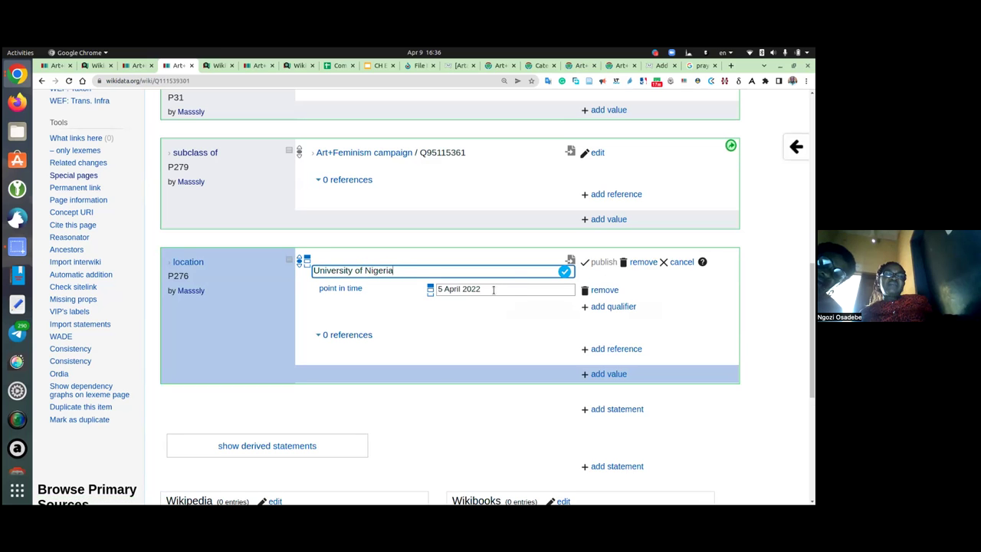
drag(492, 289, 435, 289)
key(BackSpace)
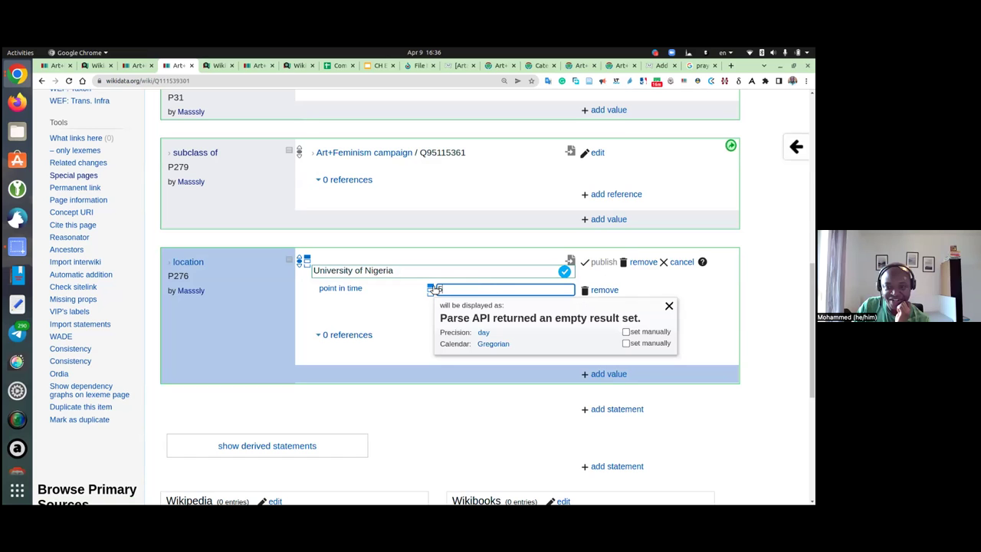
text(april)
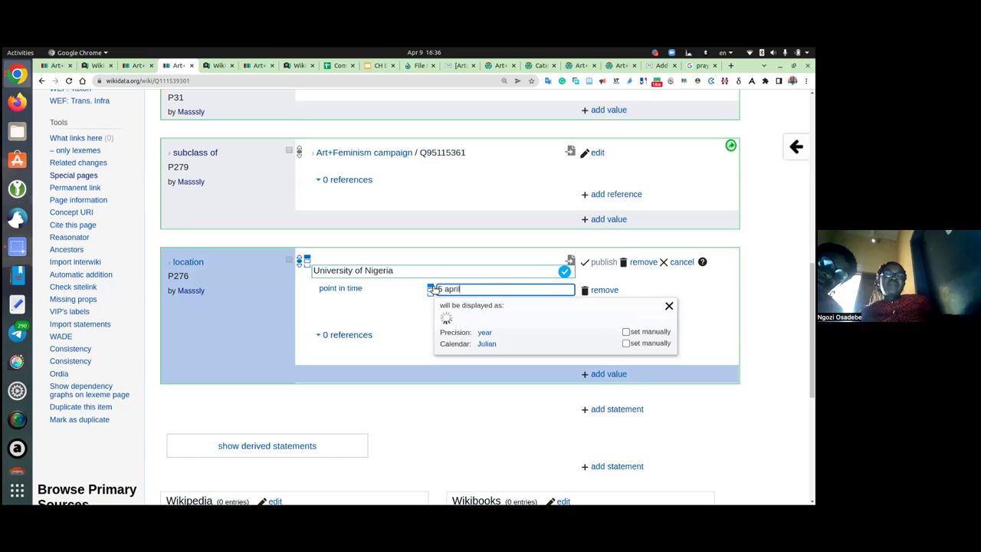
text( 2022)
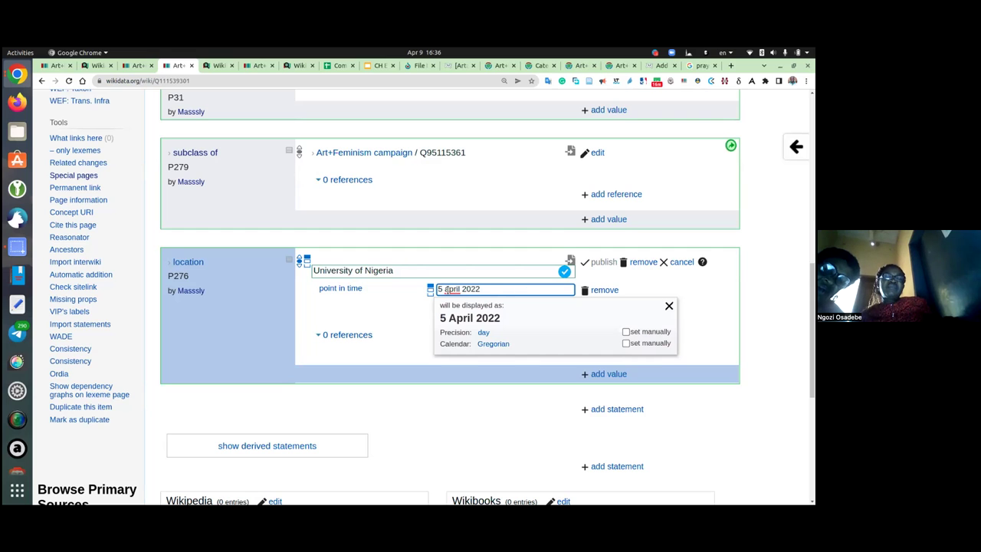
key(BackSpace)
text(a)
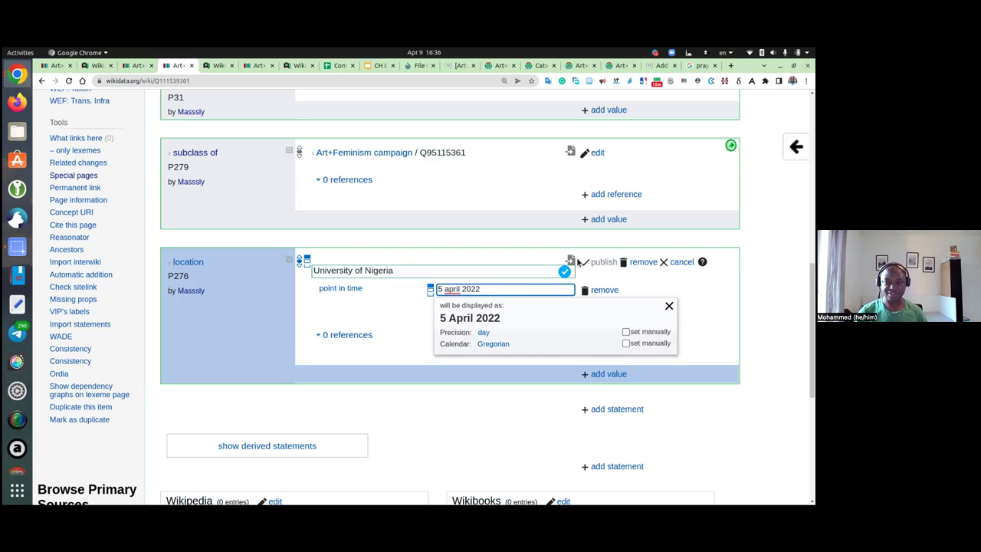
key(Return)
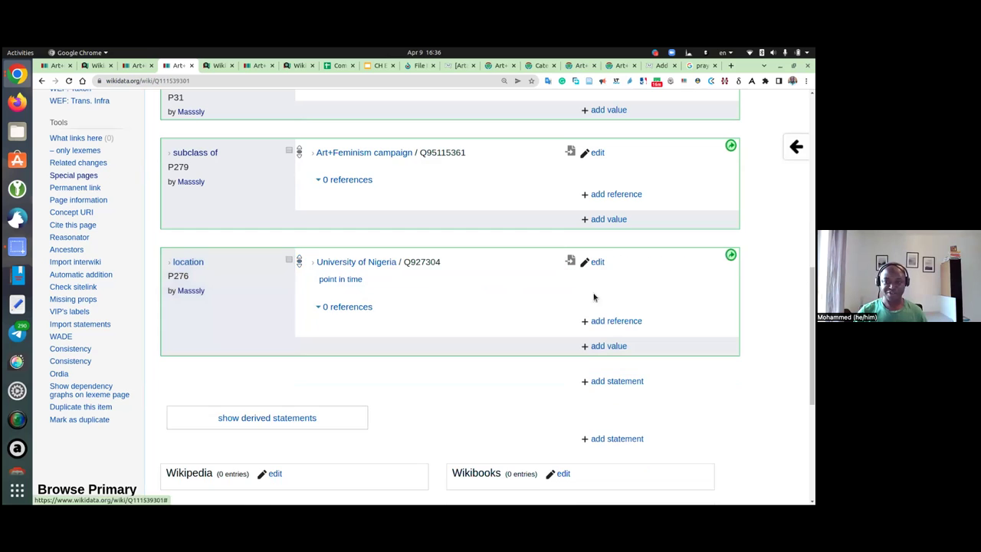
- Replace the University of Nigeria location's point in time qualifier with a start time (P580) of 5 April 2022 and publish it
click(602, 262)
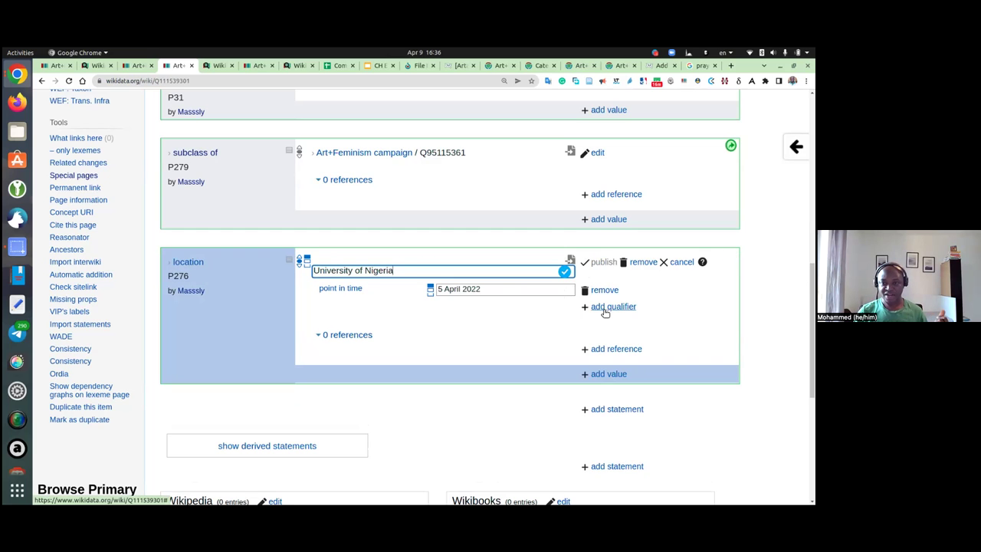
click(607, 306)
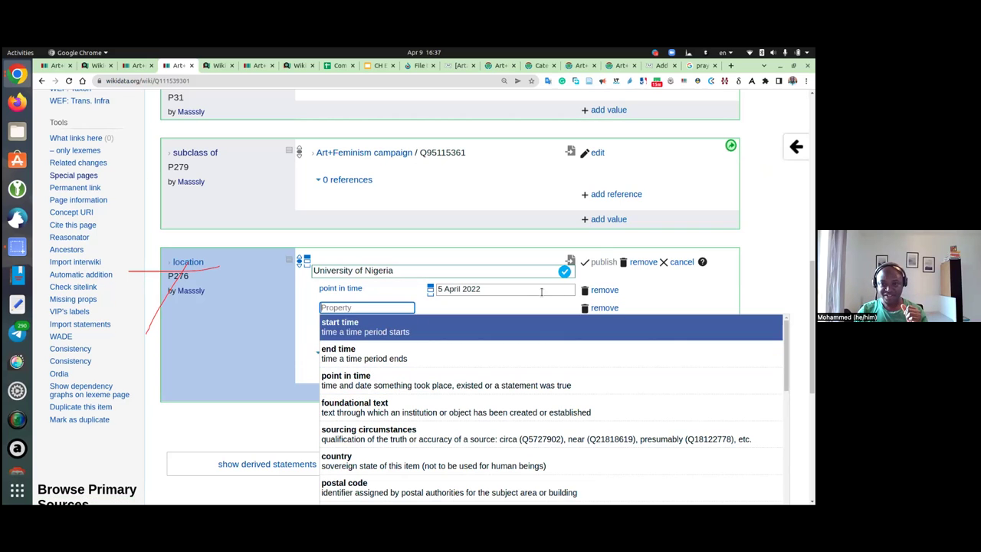
click(605, 290)
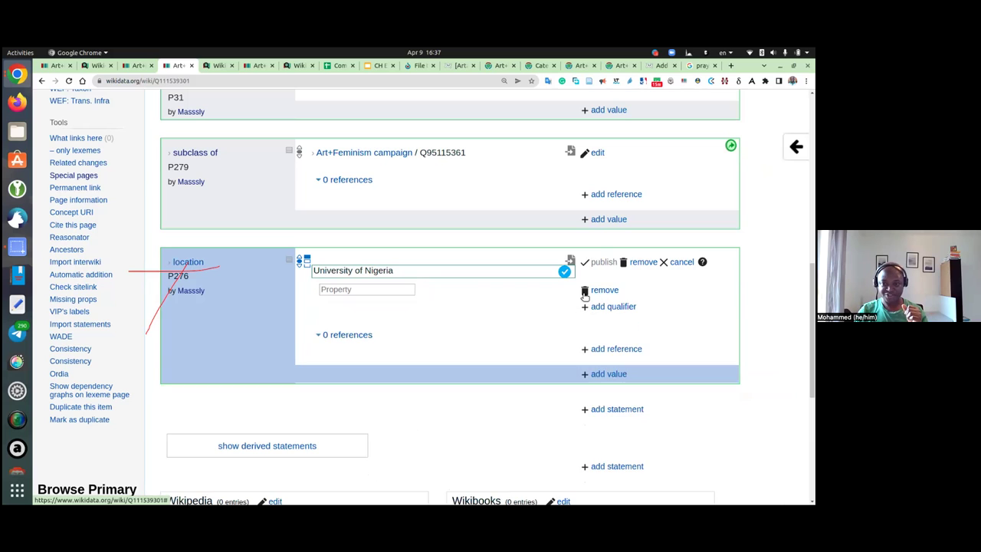
click(383, 290)
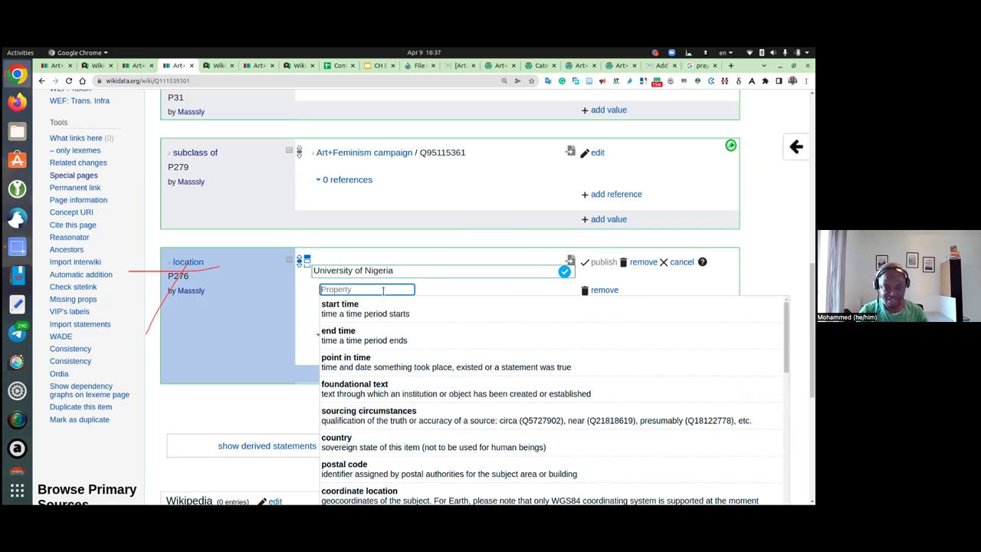
text(start)
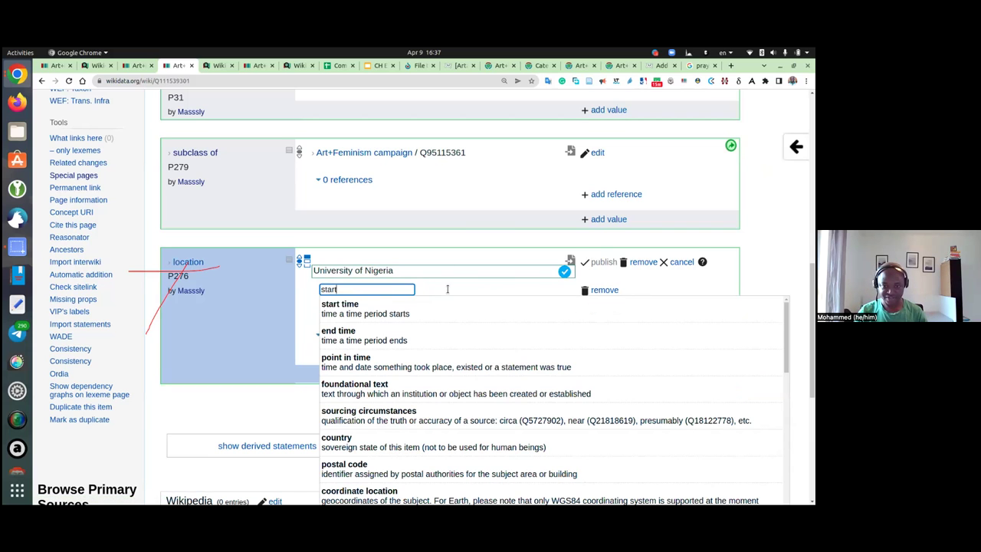
key(Return)
text(5 a)
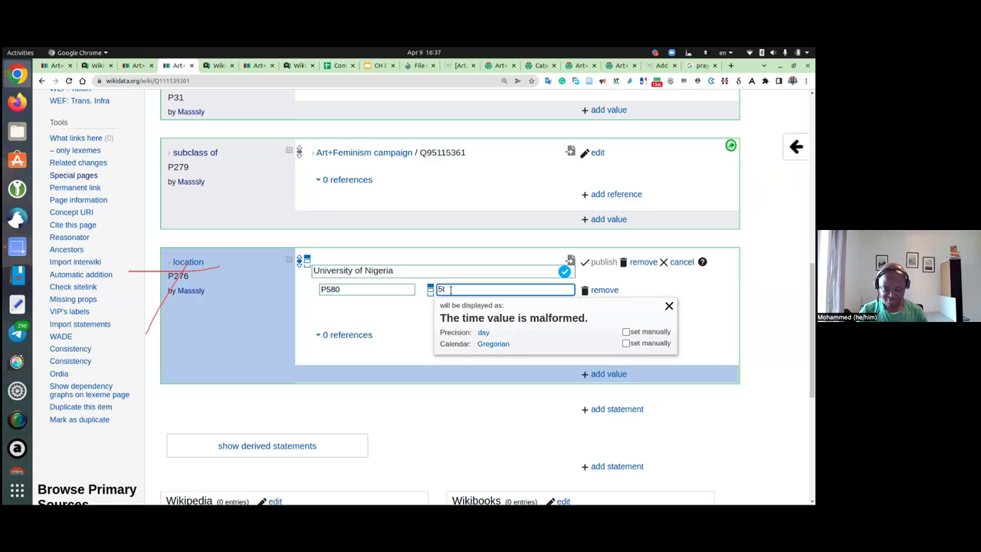
text(pril)
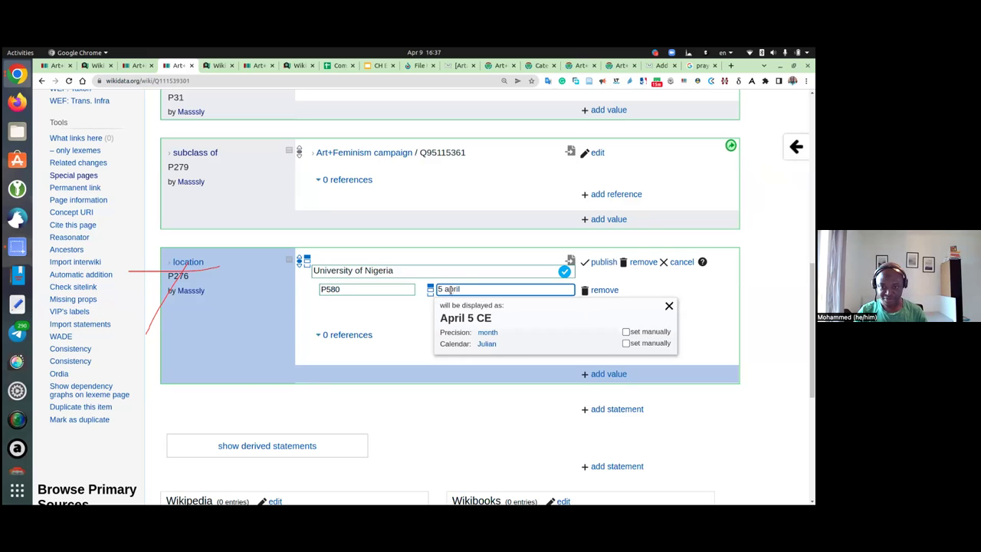
text( 2022)
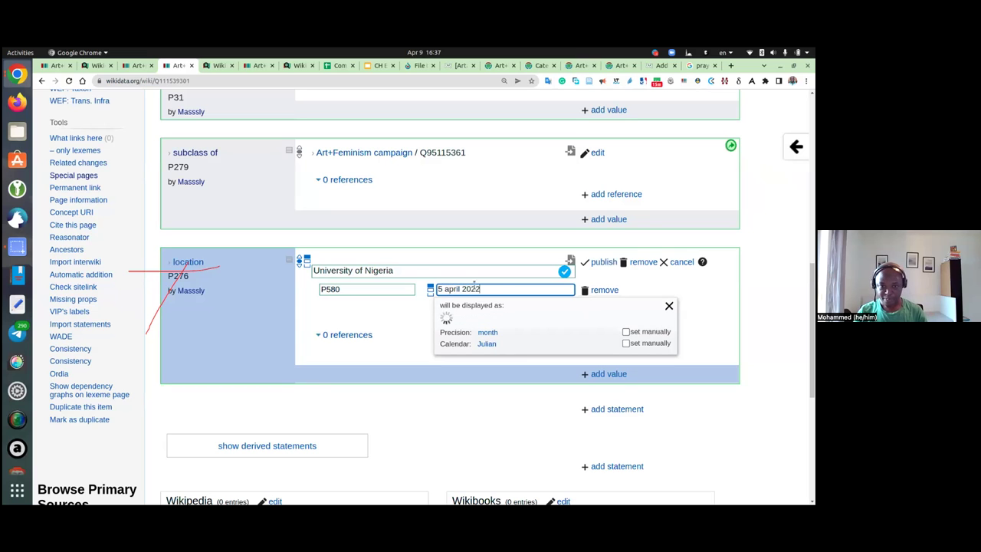
click(601, 263)
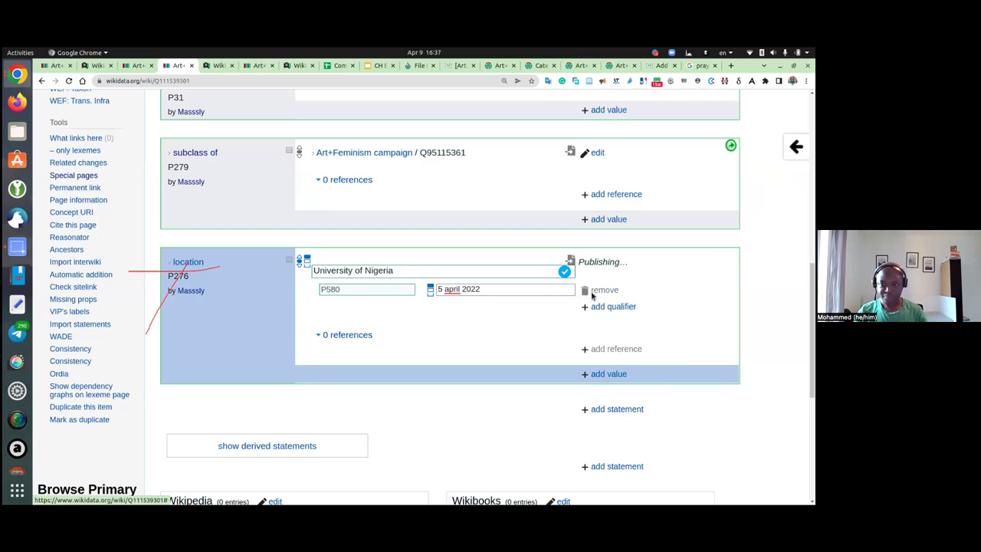
- Add an end time (P582) qualifier of 6 April 2022 to the University of Nigeria location and publish it
click(595, 264)
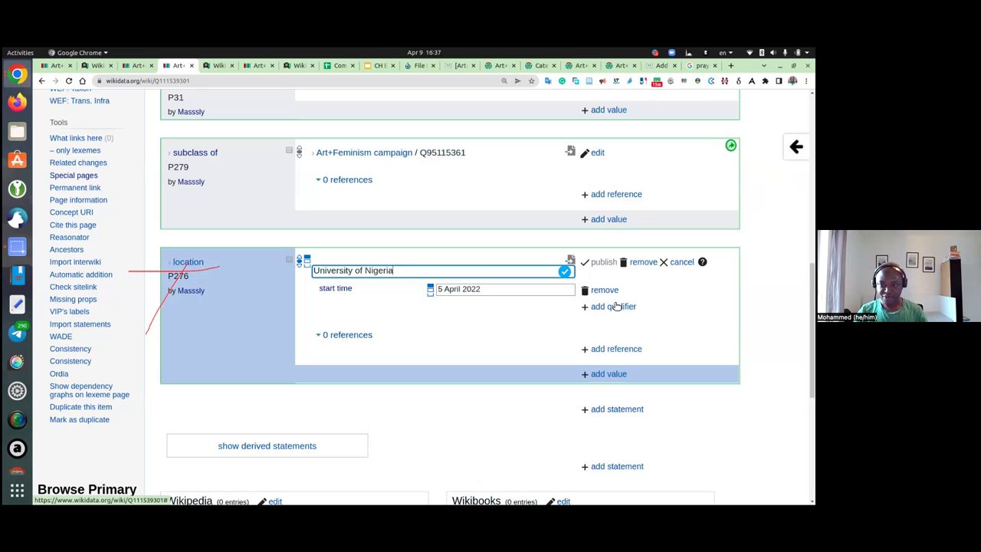
click(612, 306)
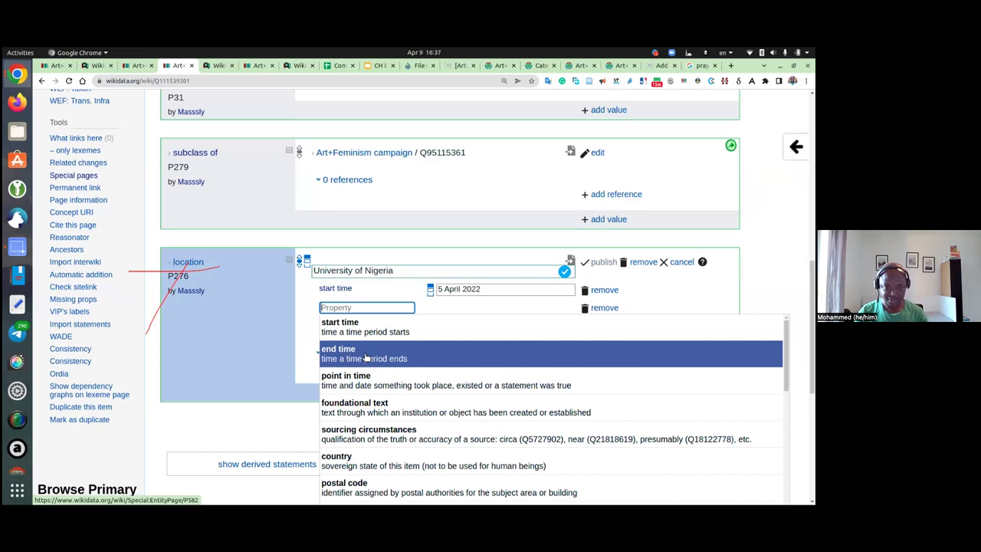
click(366, 357)
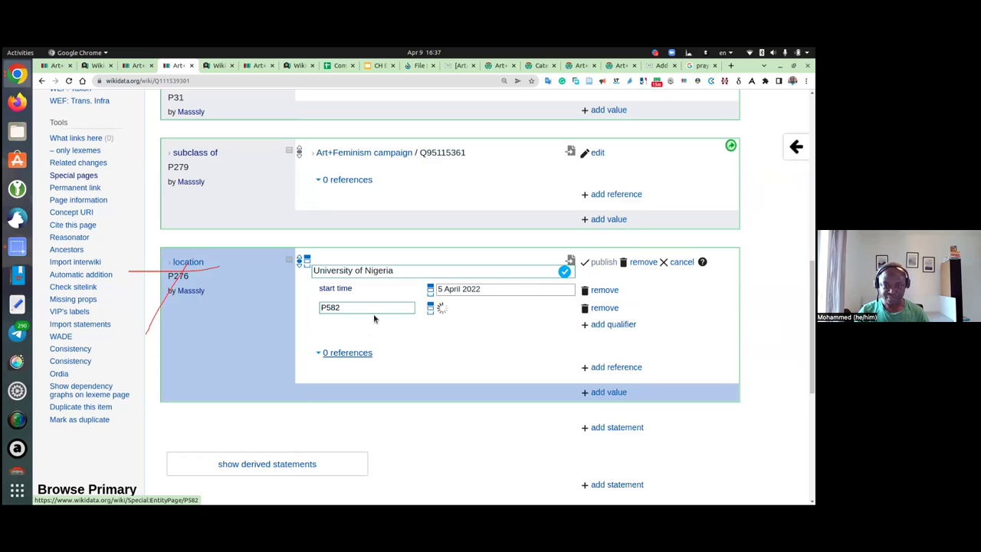
click(613, 308)
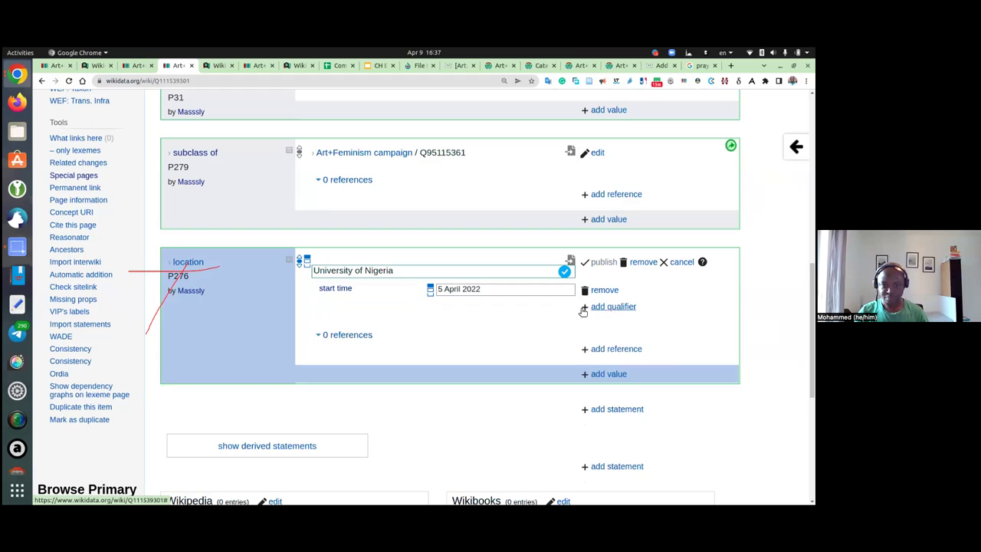
click(605, 307)
click(373, 350)
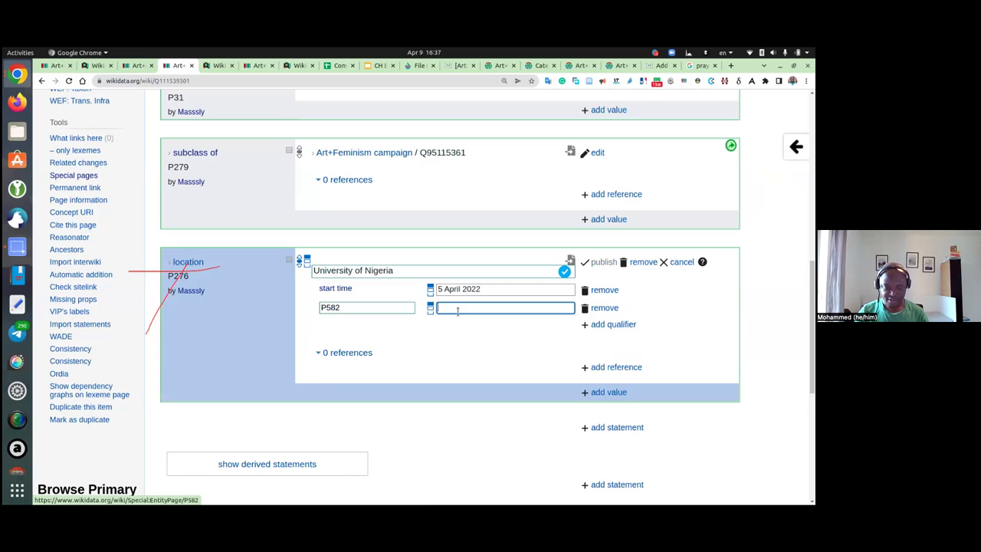
text(6 ap)
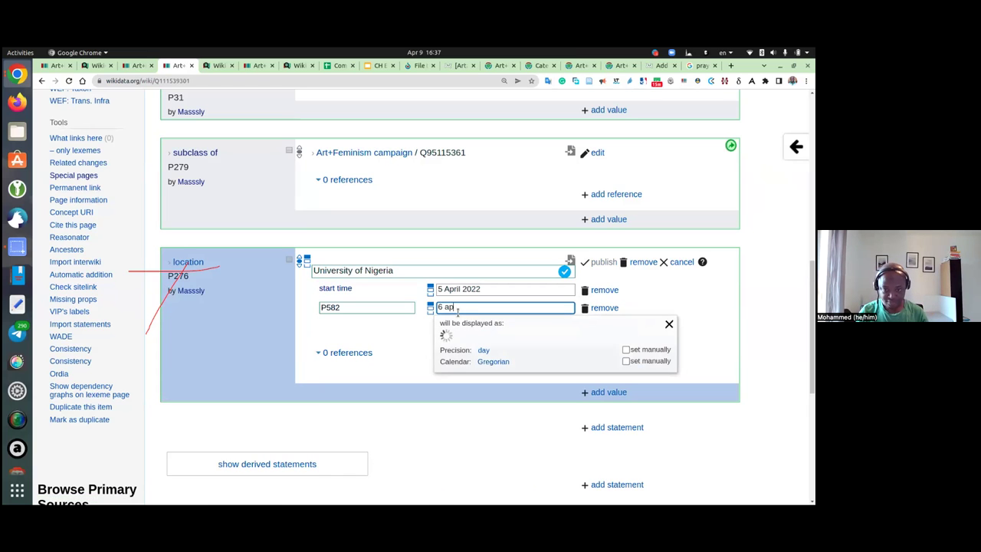
text(ril 2022)
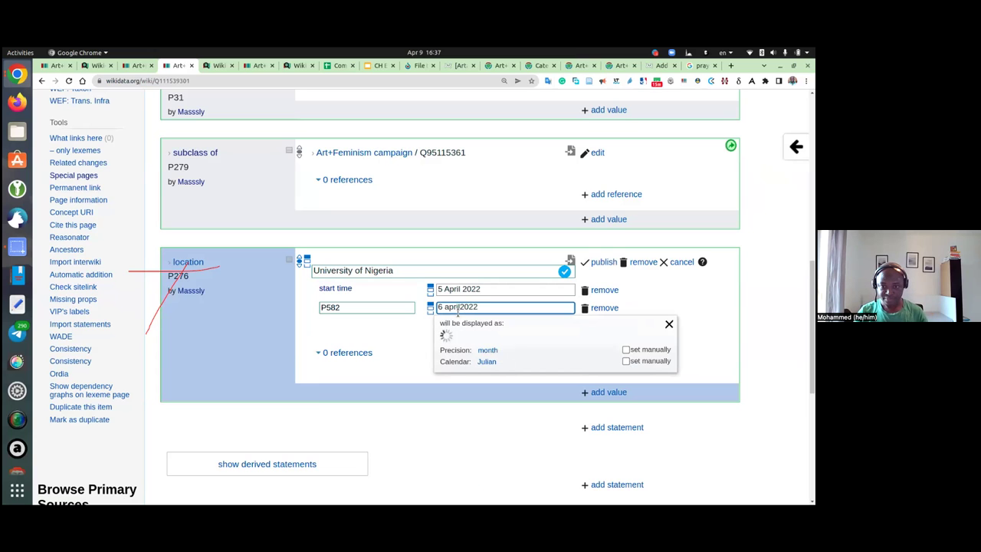
key(Return)
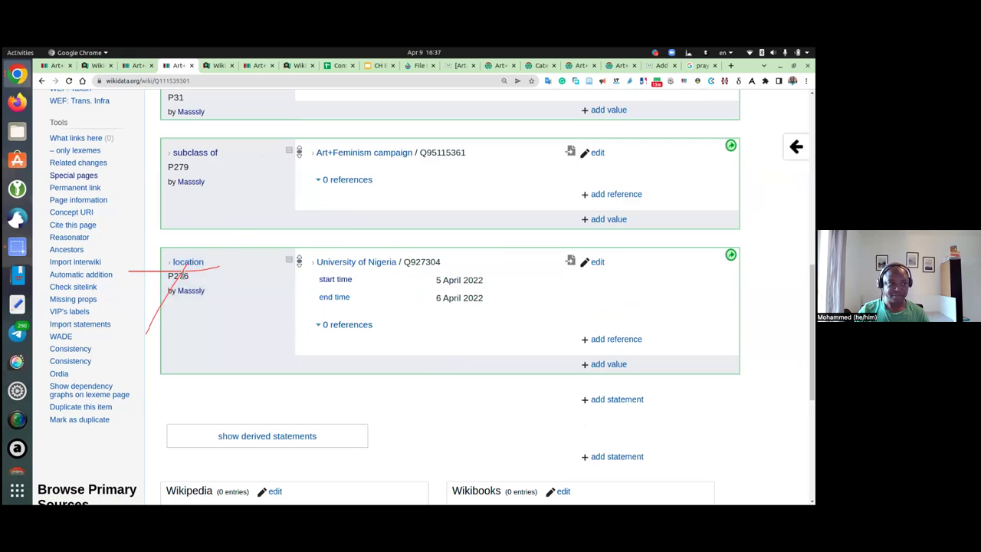
- Check the location qualifiers on the 2021 campaign item and add a number of participants qualifier of 36 to the 2022 University of Nigeria location
click(137, 66)
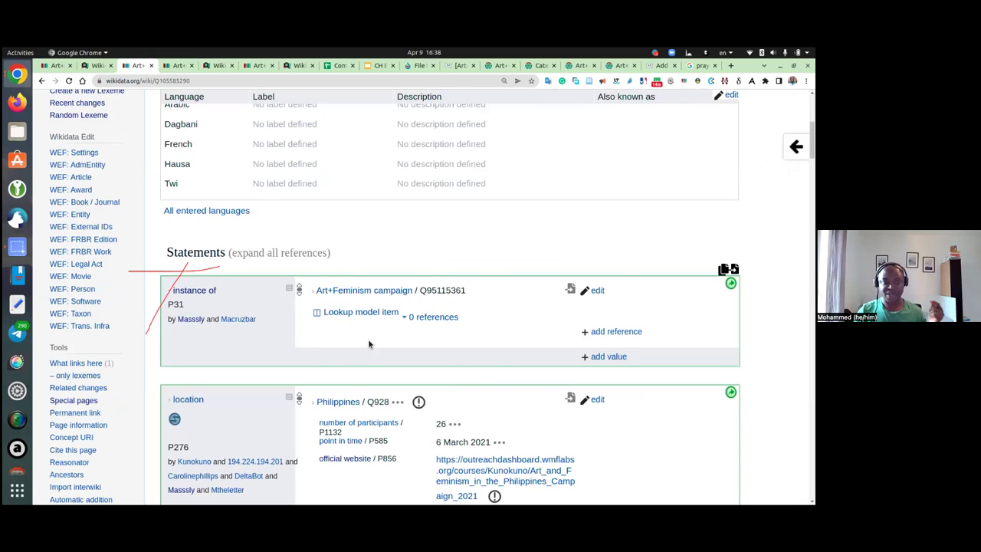
scroll(368, 339, down, 2)
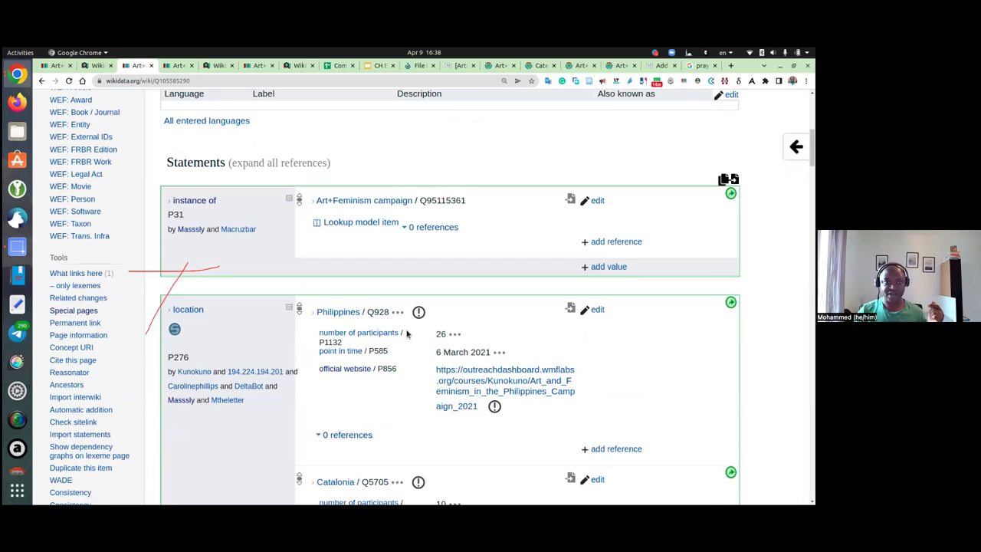
click(182, 66)
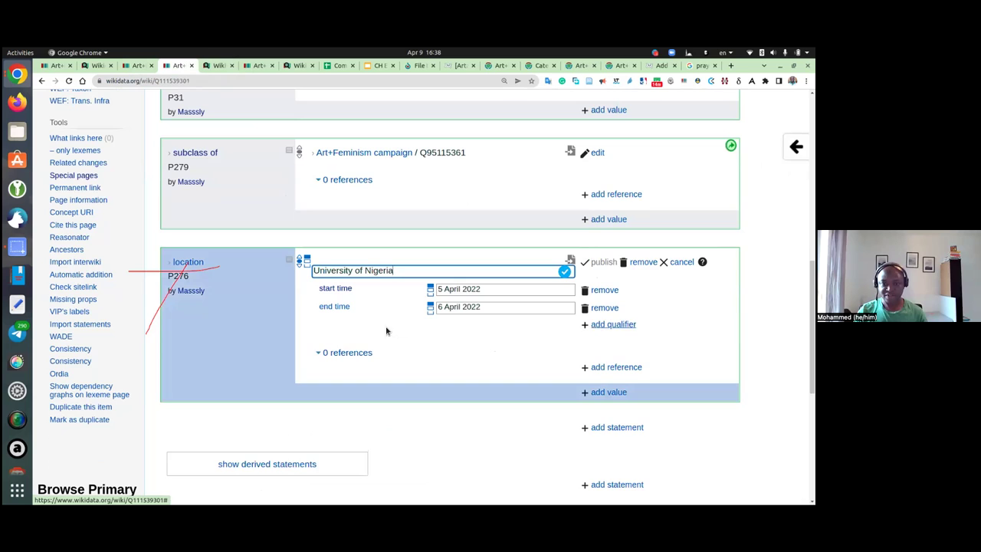
click(609, 326)
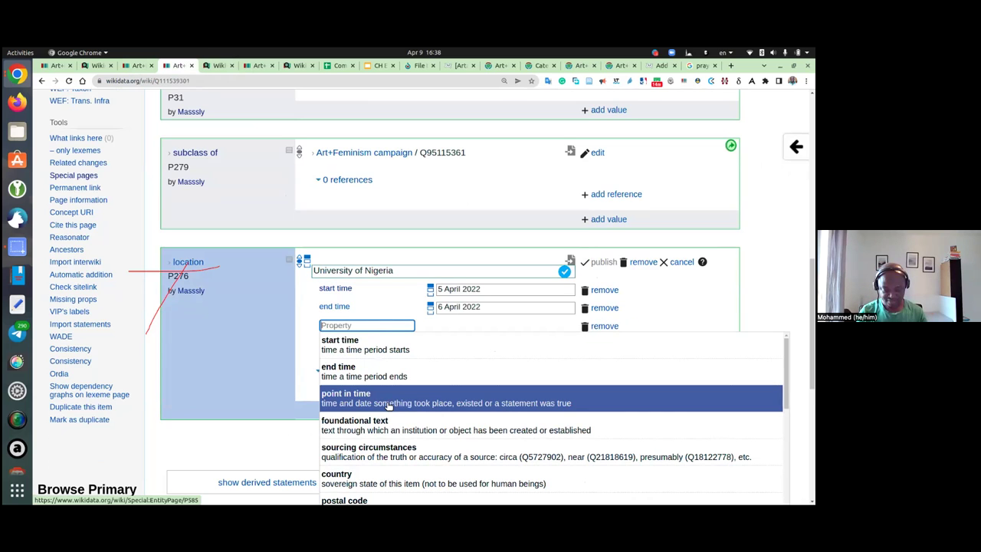
text(pa)
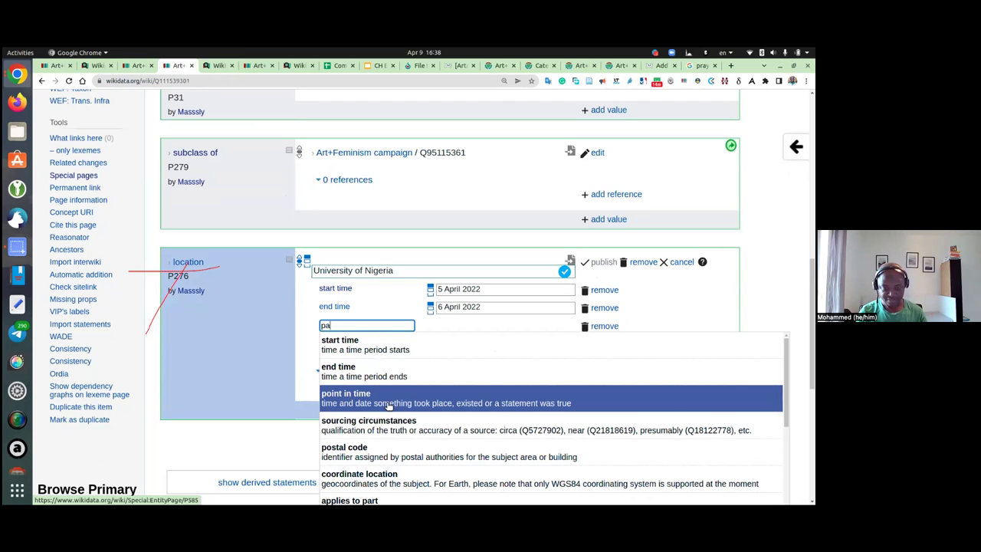
text(rti)
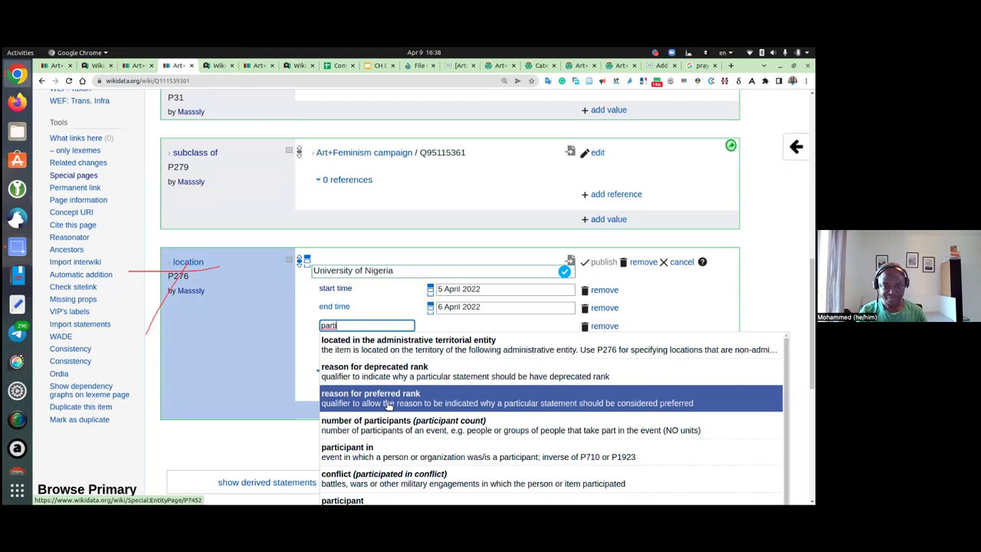
text(ciopant)
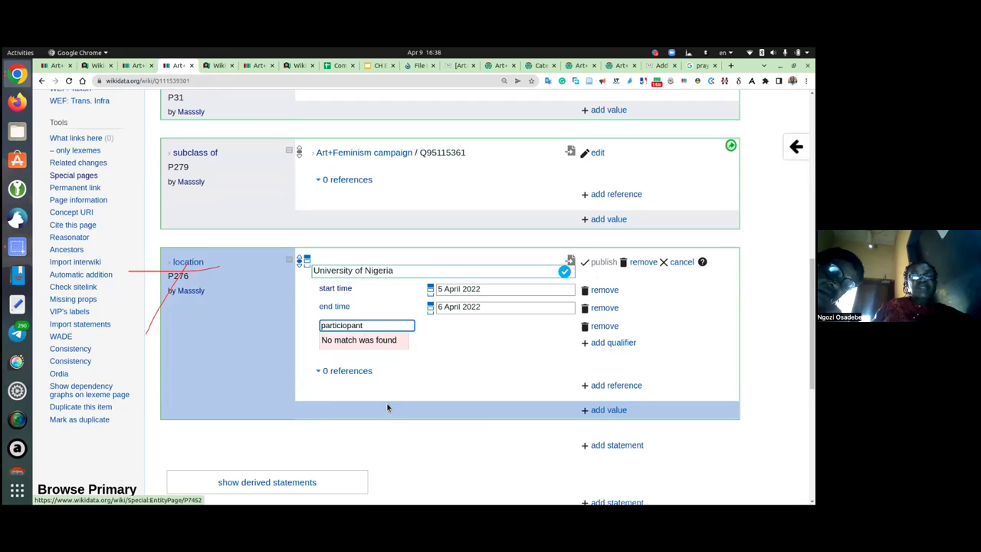
key(BackSpace)
key(BackSpace)
key(BackSpace)
key(BackSpace)
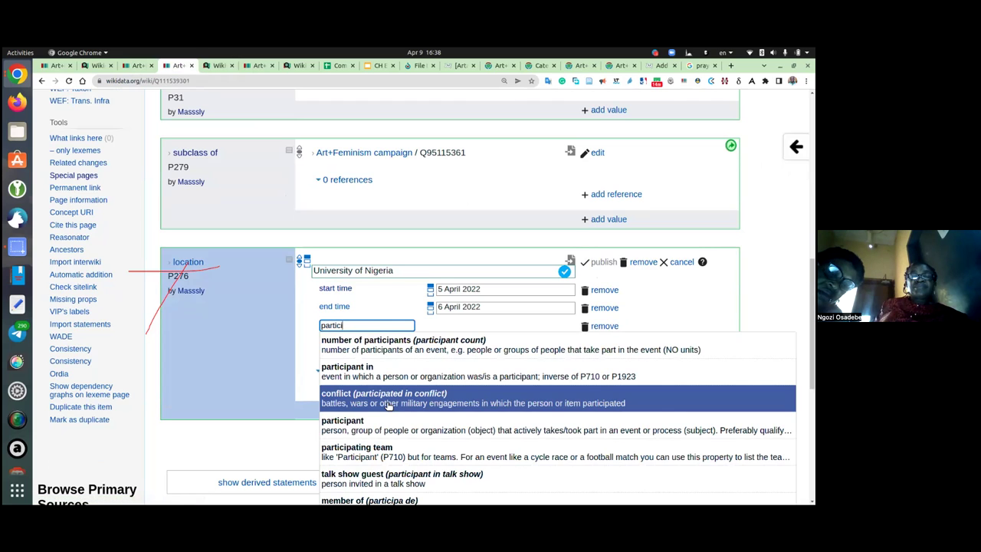
text(pants)
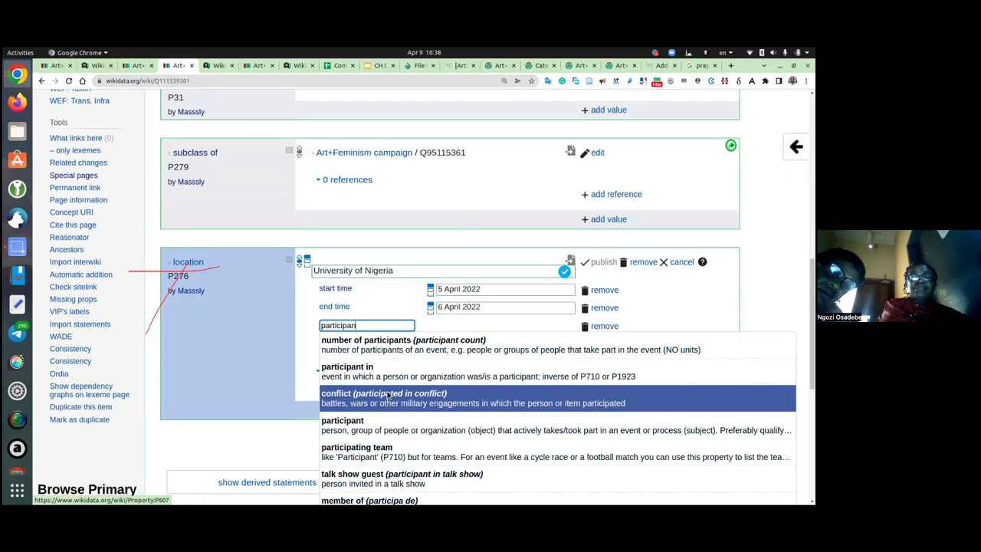
click(404, 344)
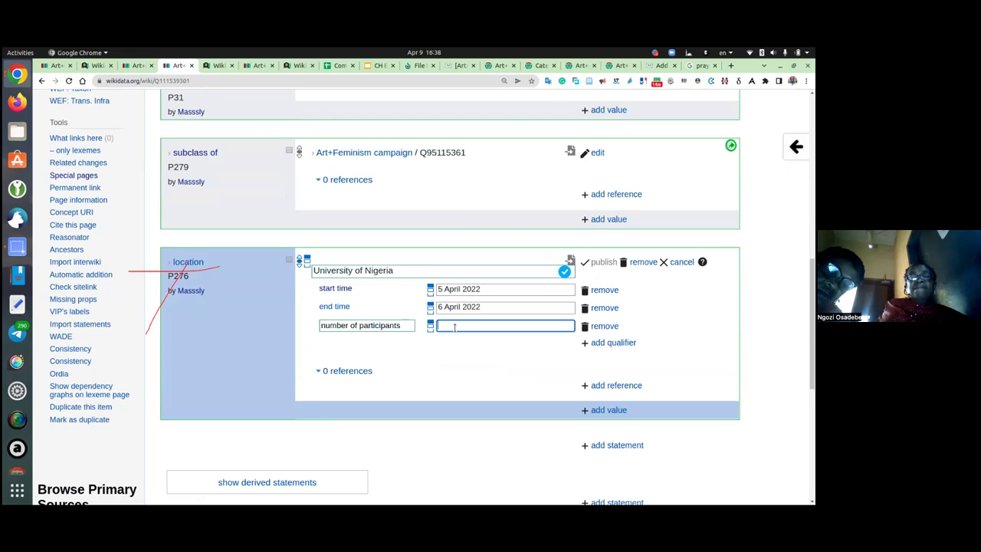
text(36)
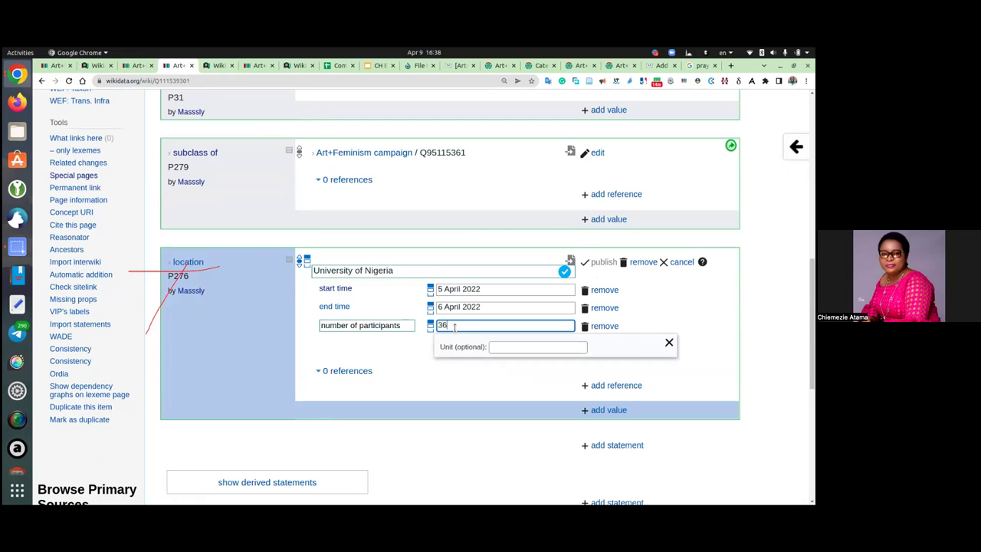
- Leave the participants qualifier without a unit and publish the University of Nigeria location statement
click(498, 347)
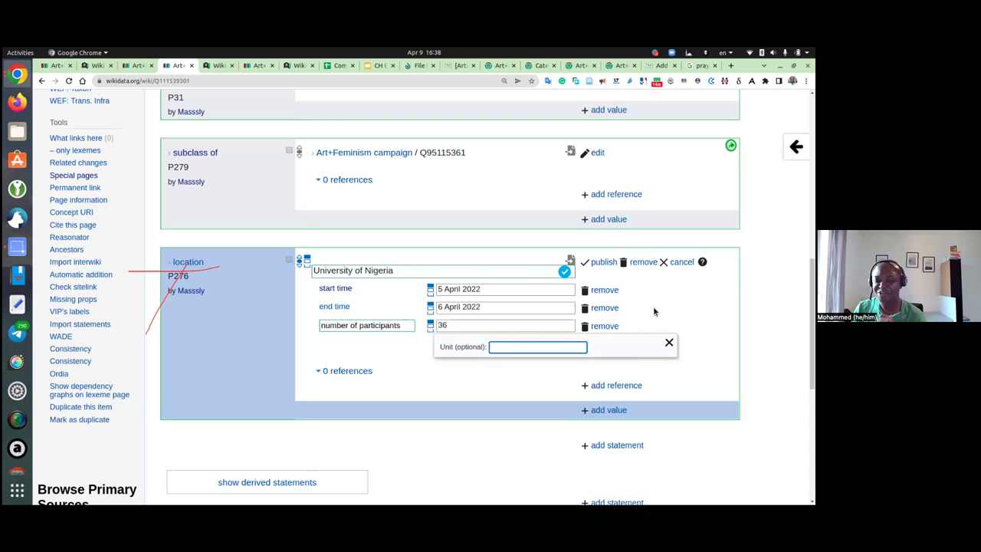
click(604, 262)
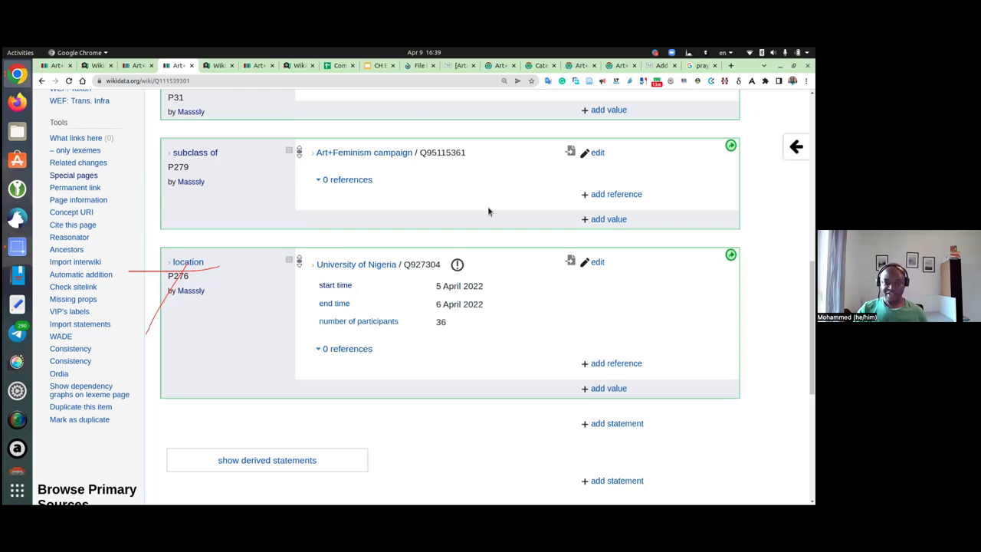
- Review the 2022 campaign item's label, description and its instance of, subclass of and location statements
scroll(488, 212, up, 2)
scroll(488, 212, up, 4)
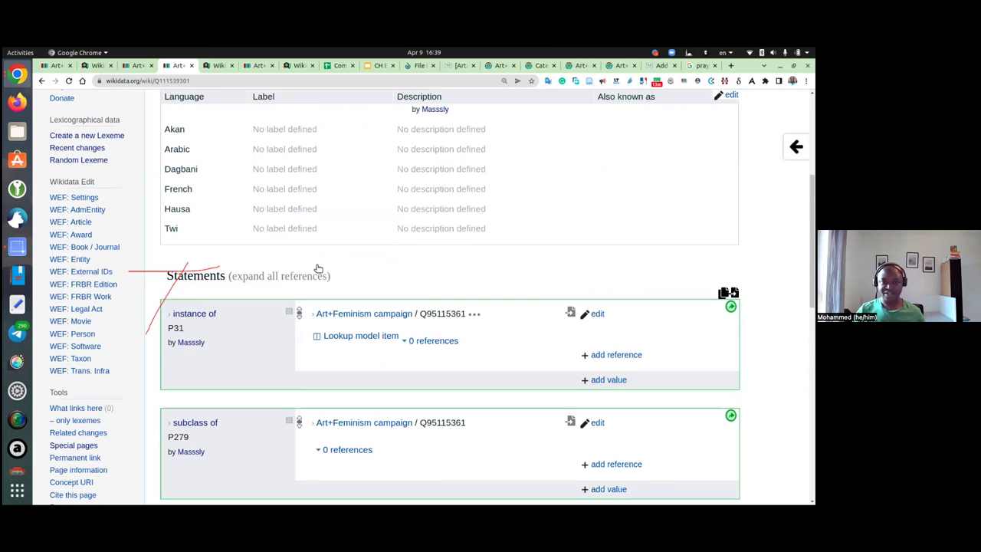
scroll(318, 269, up, 5)
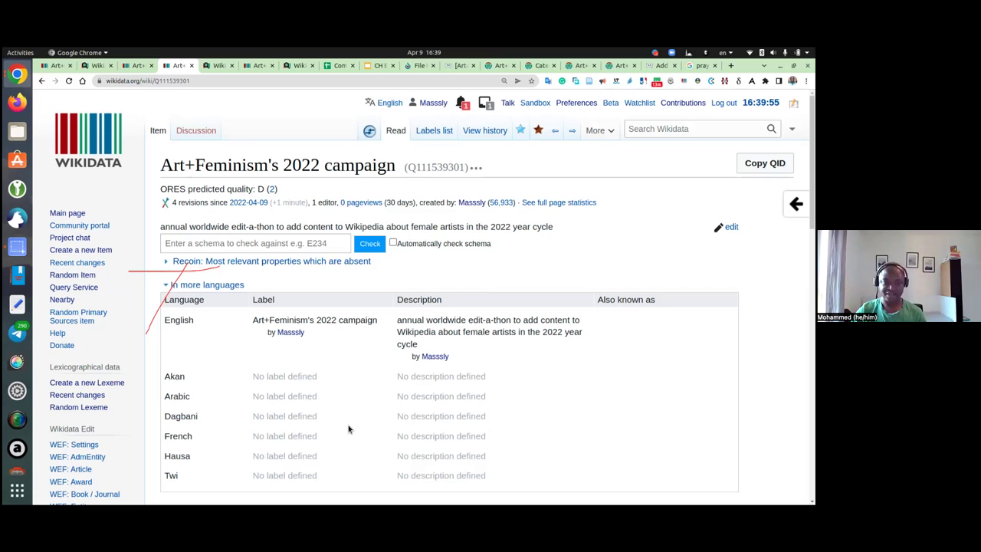
scroll(349, 429, down, 6)
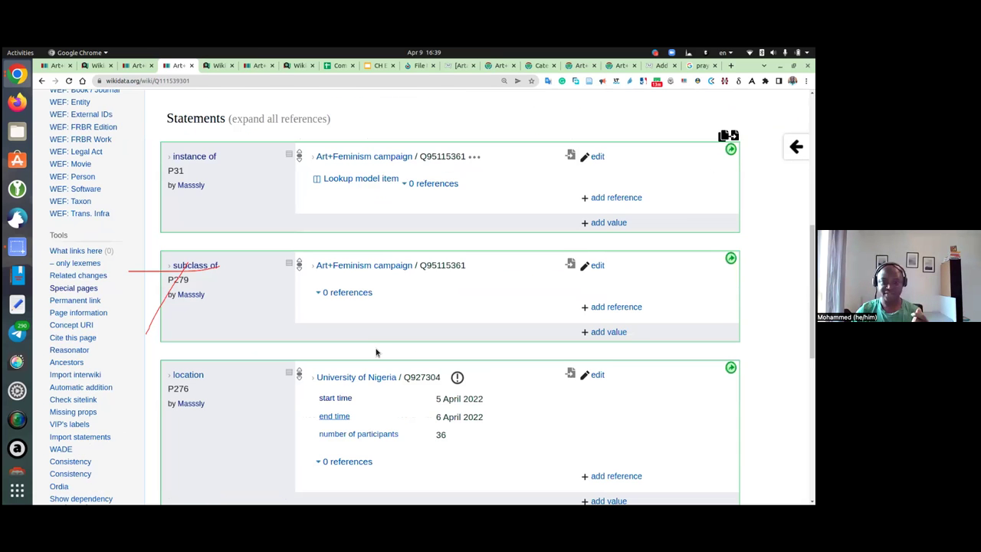
scroll(377, 355, up, 2)
scroll(449, 358, up, 1)
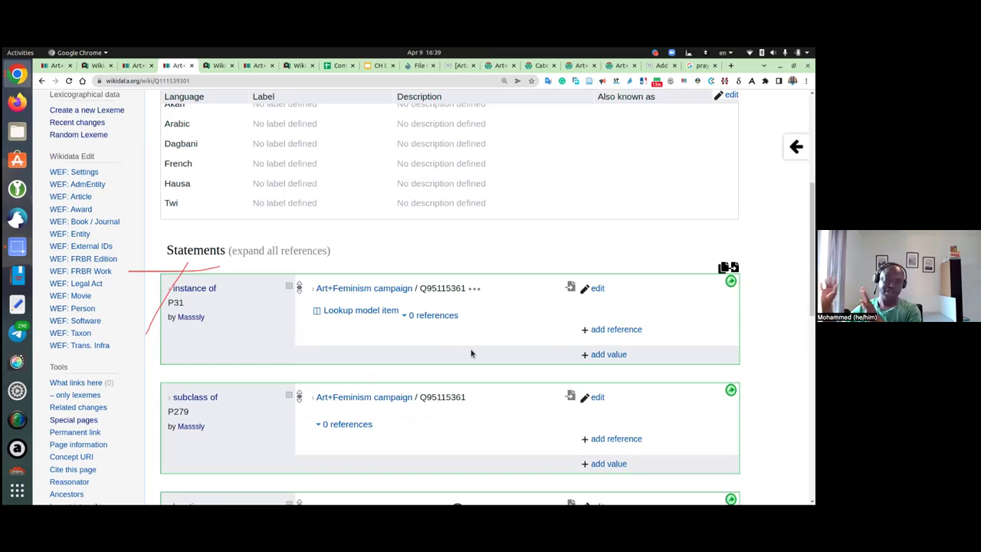
scroll(471, 353, up, 3)
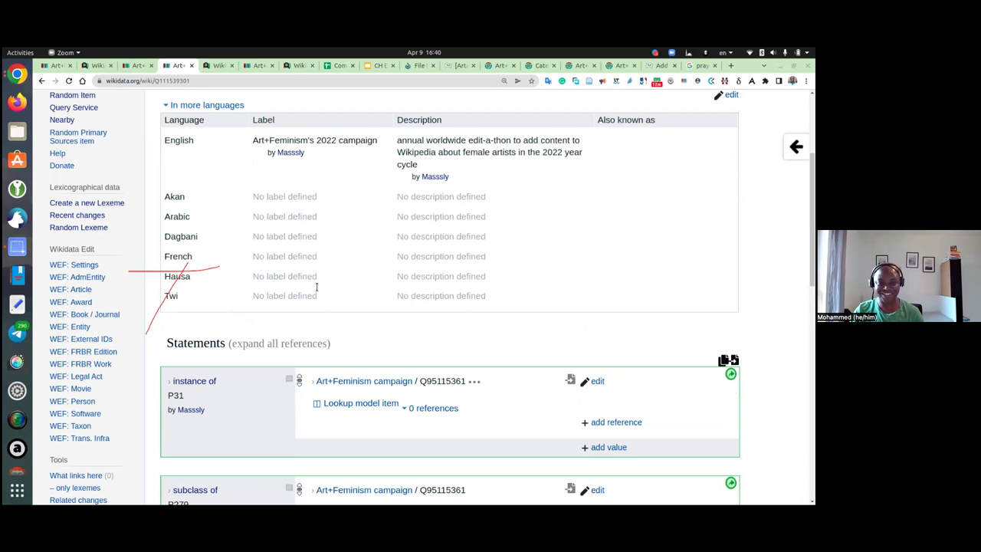
scroll(316, 287, down, 4)
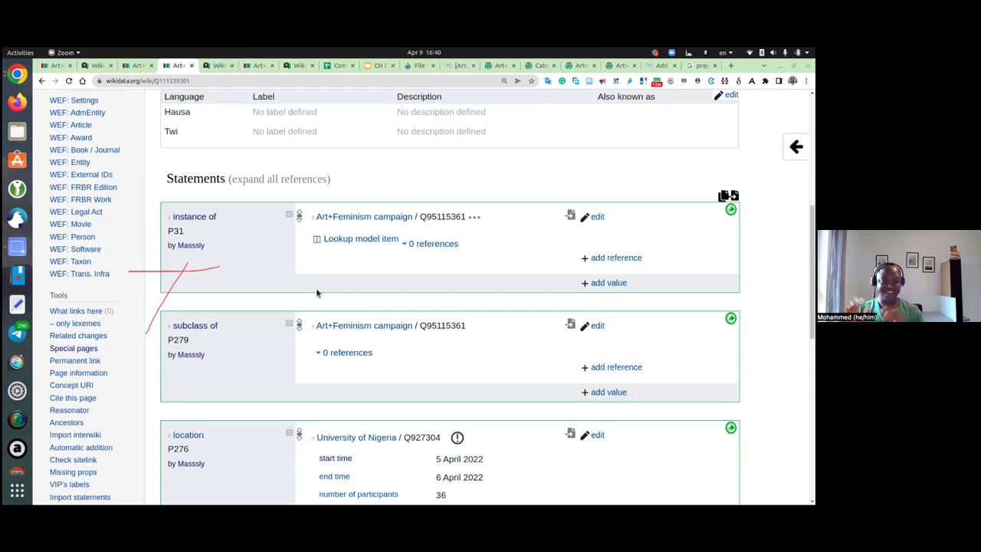
scroll(316, 288, down, 2)
scroll(315, 287, down, 1)
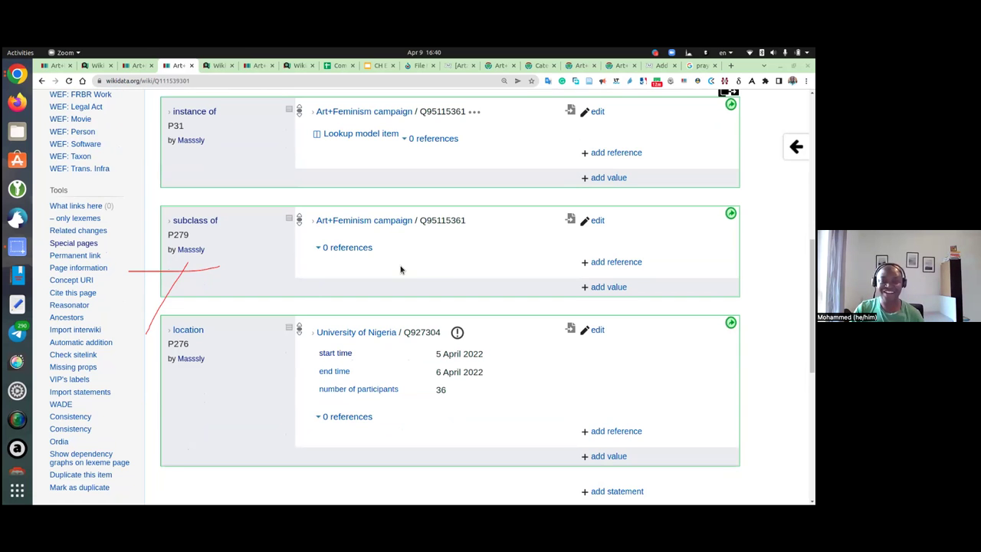
scroll(399, 267, down, 1)
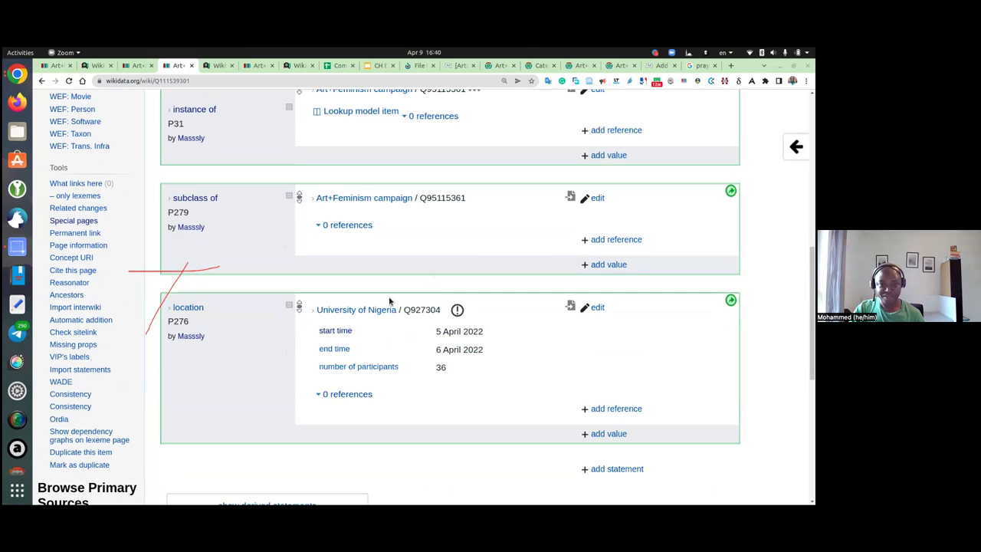
scroll(390, 299, down, 1)
scroll(399, 316, up, 3)
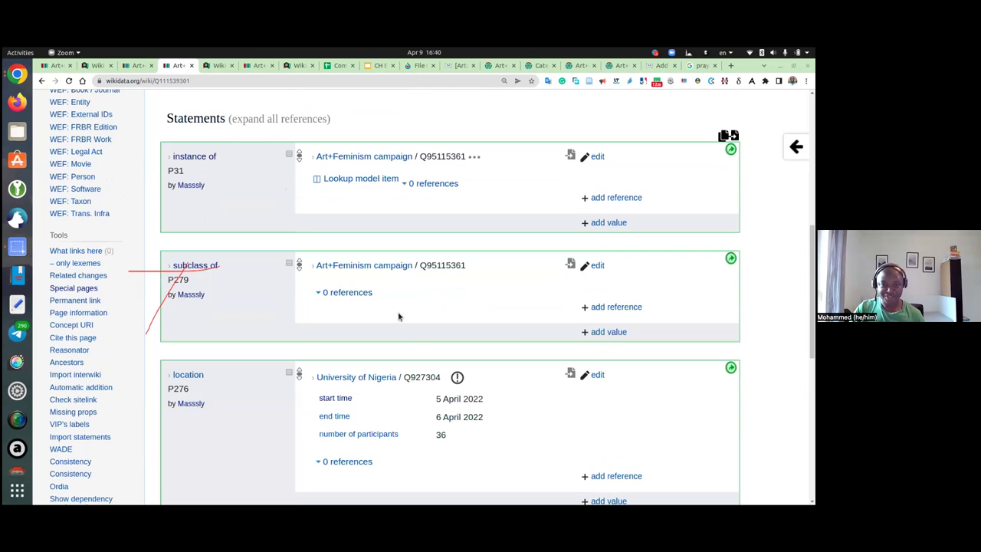
scroll(399, 317, down, 3)
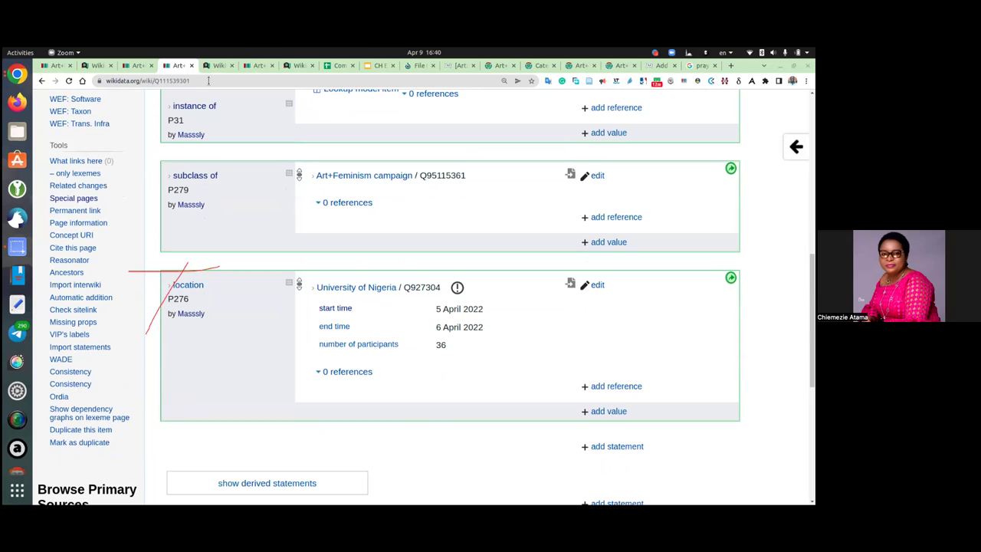
- Check which qualifiers the locations on the 2021 campaign item use, and return to the 2022 campaign item
click(139, 70)
click(139, 70)
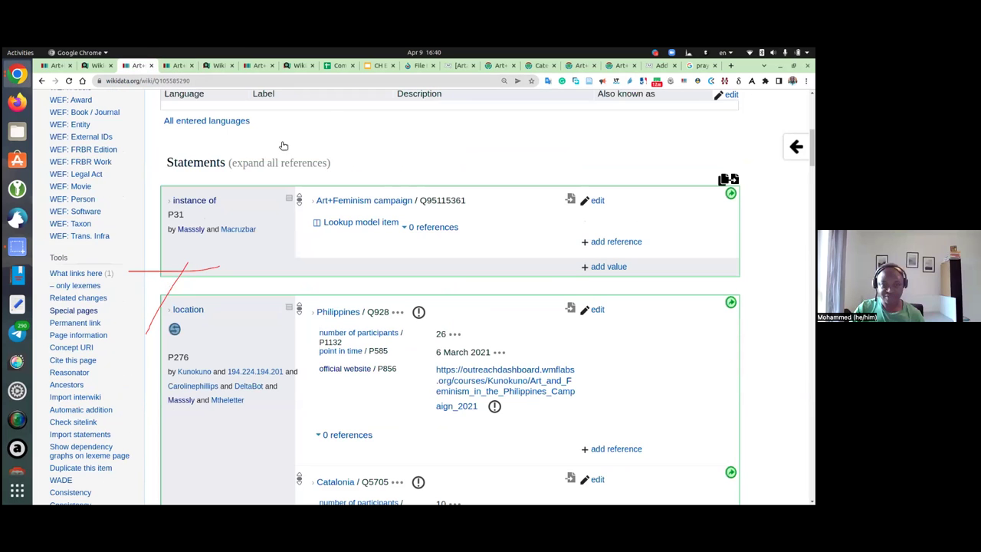
scroll(357, 286, down, 2)
scroll(357, 286, down, 1)
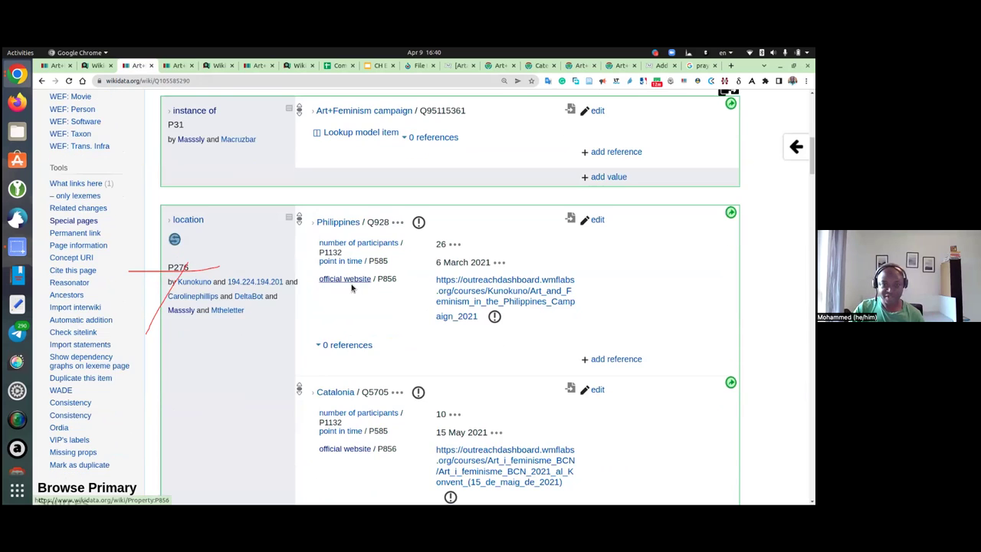
click(176, 67)
click(158, 67)
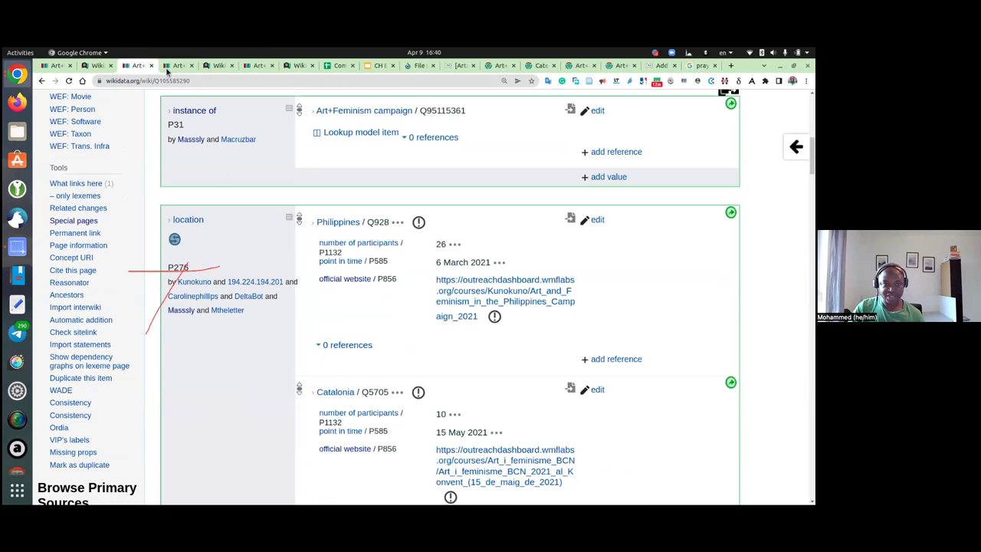
click(176, 66)
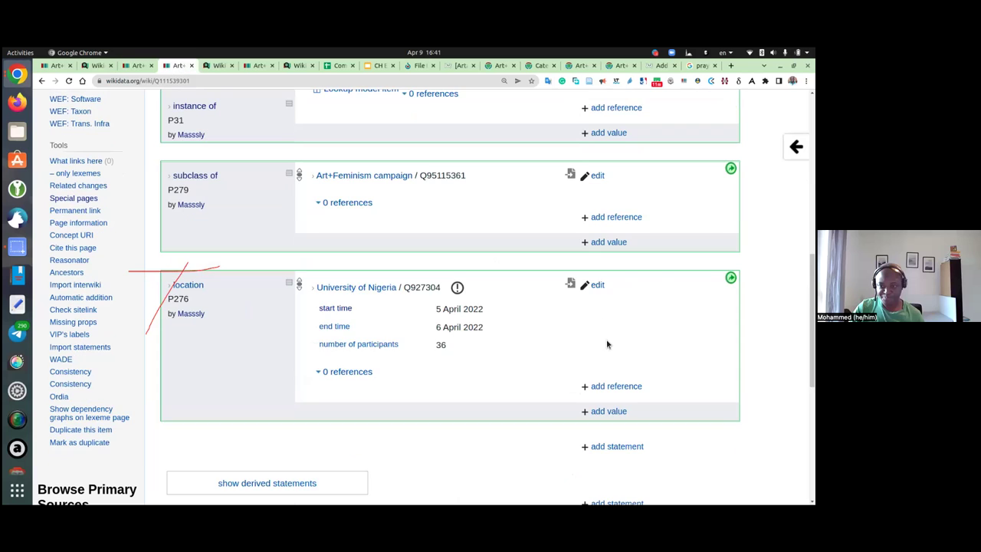
click(613, 365)
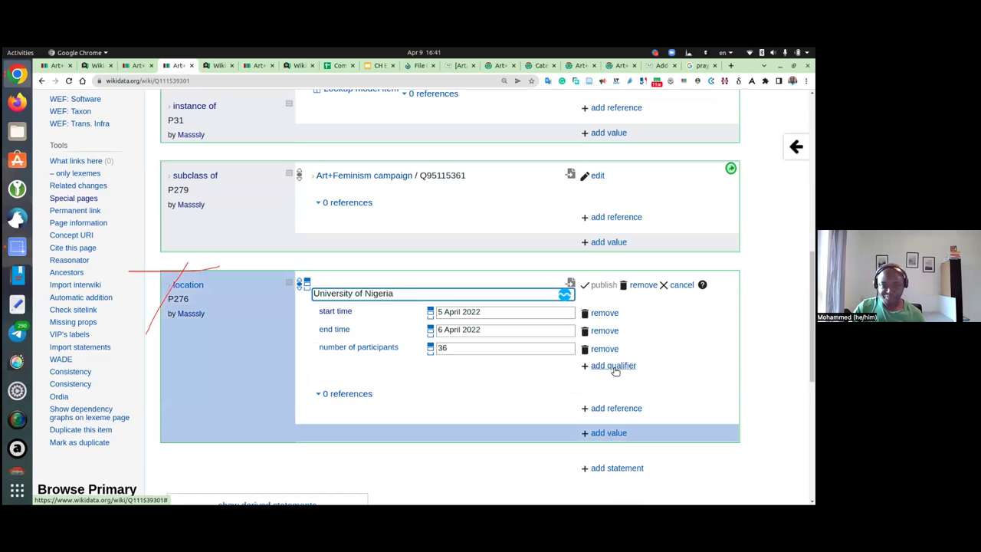
text(official website)
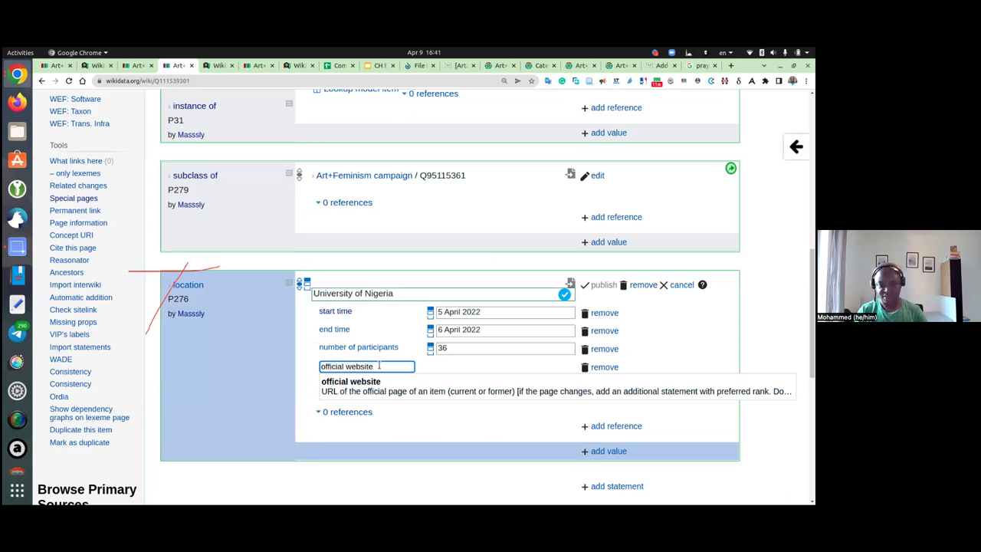
key(Return)
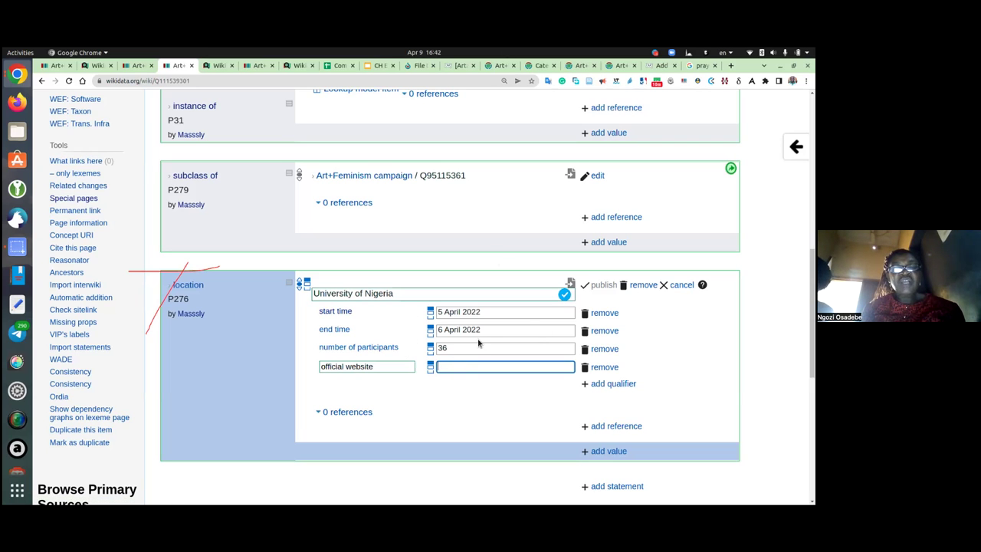
key(Return)
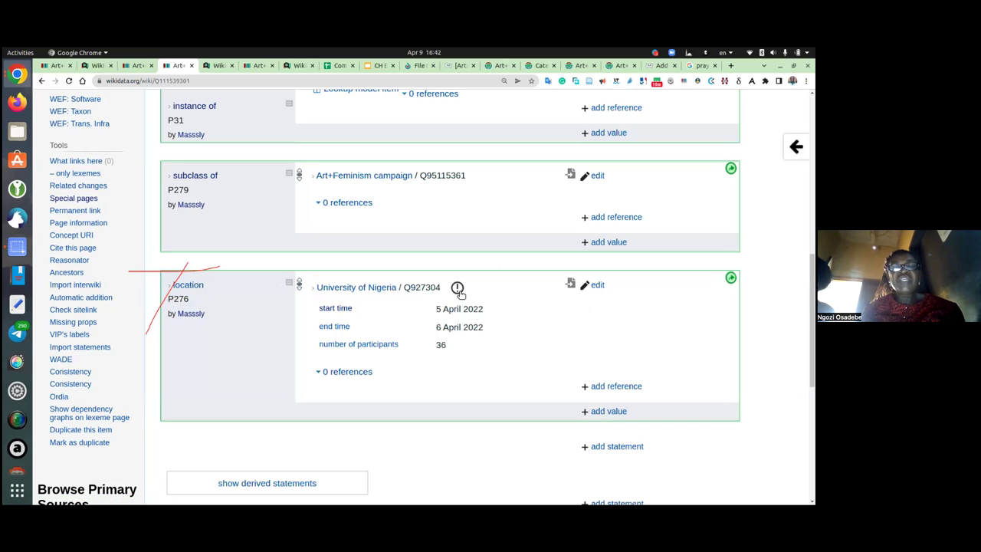
click(597, 285)
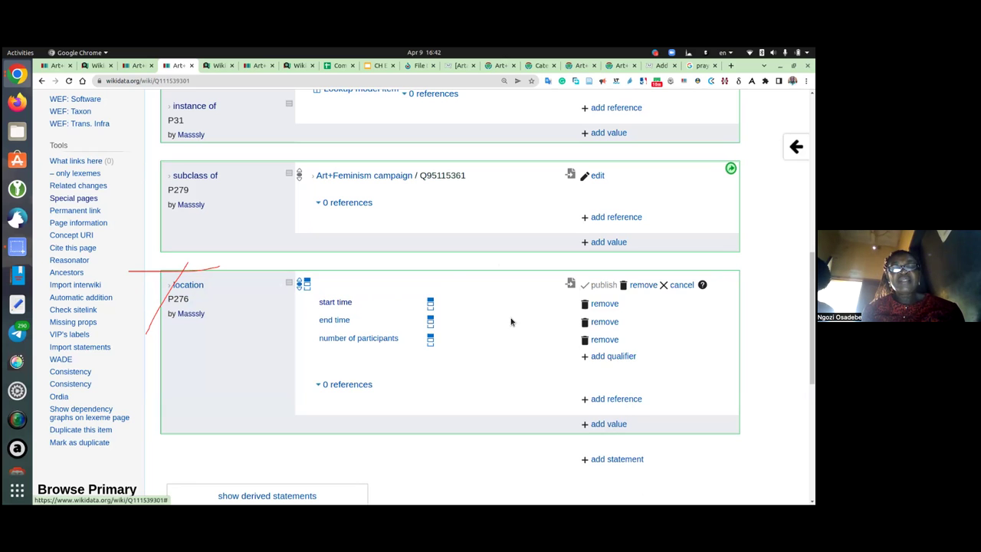
click(613, 365)
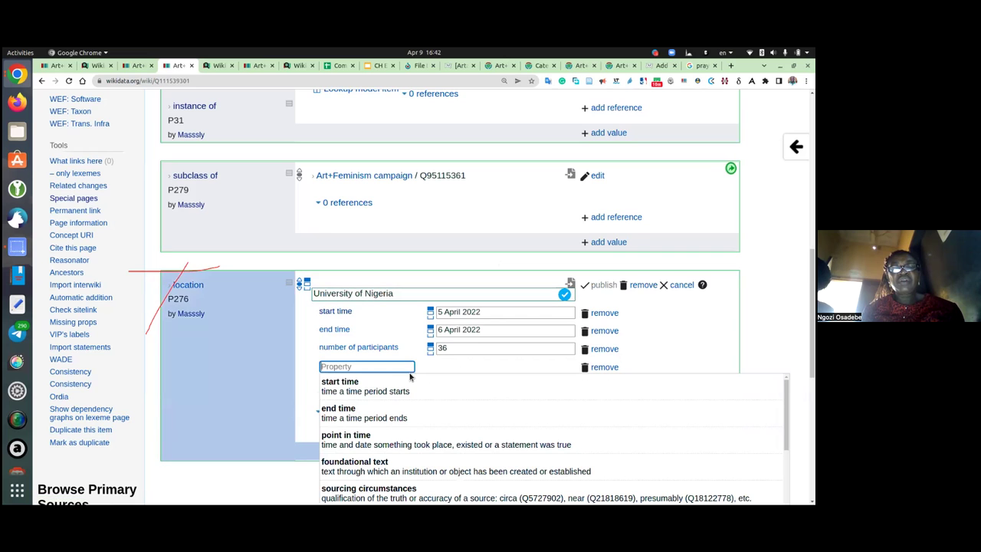
click(438, 269)
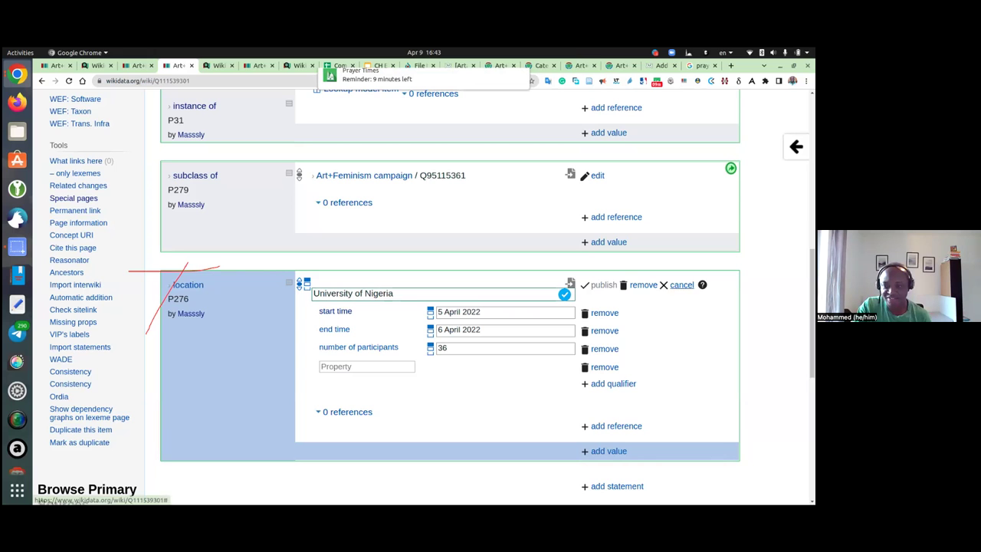
click(681, 285)
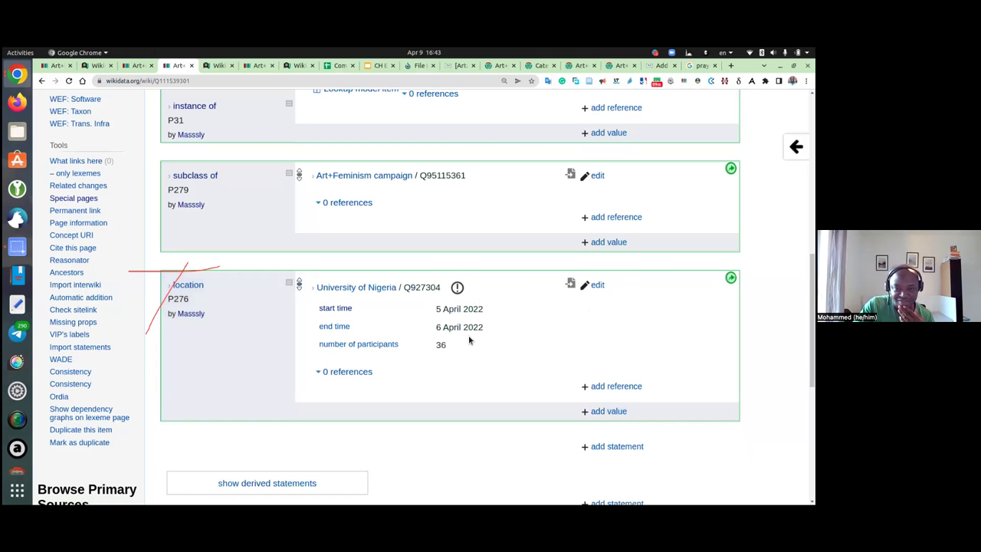
scroll(436, 421, down, 2)
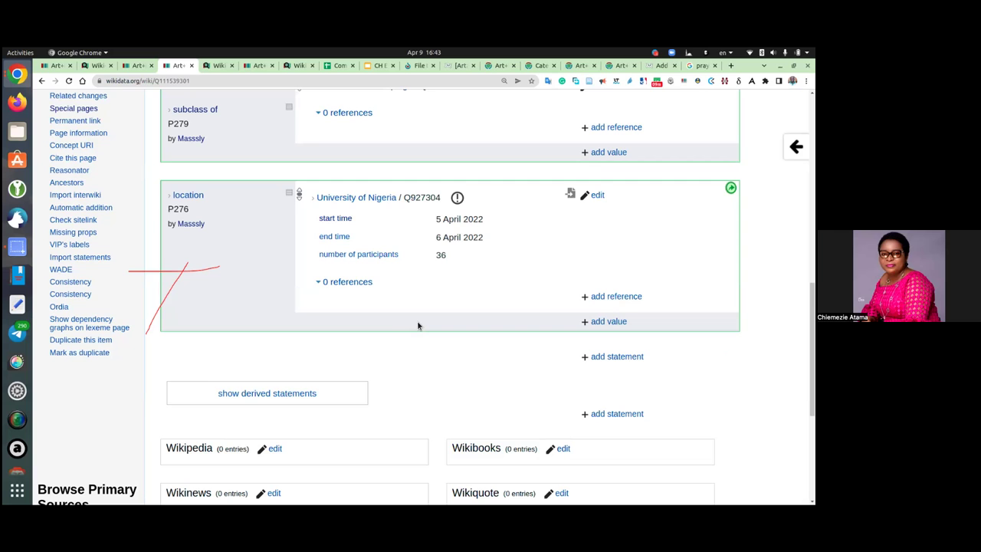
scroll(384, 350, up, 3)
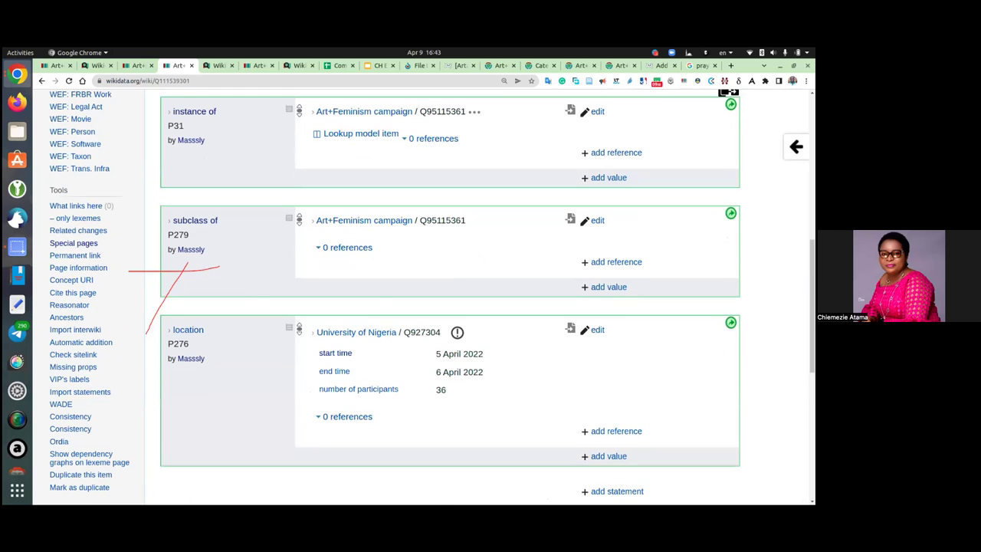
scroll(385, 350, up, 3)
scroll(395, 297, up, 1)
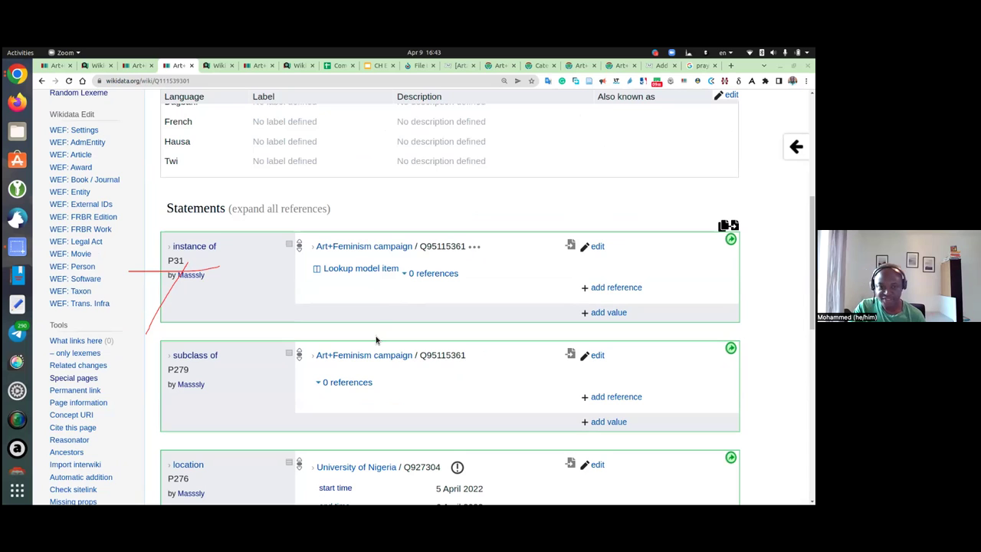
scroll(378, 337, down, 2)
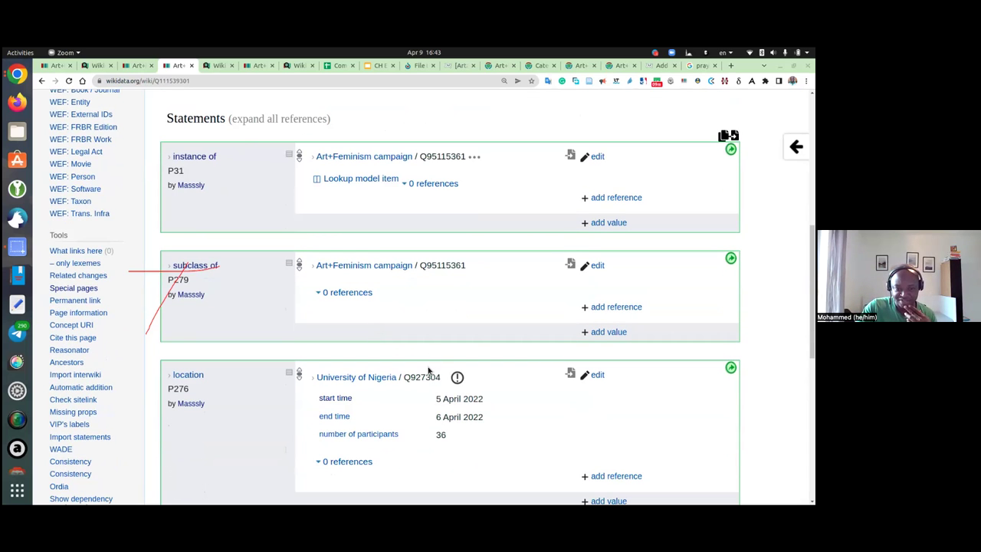
scroll(428, 371, down, 2)
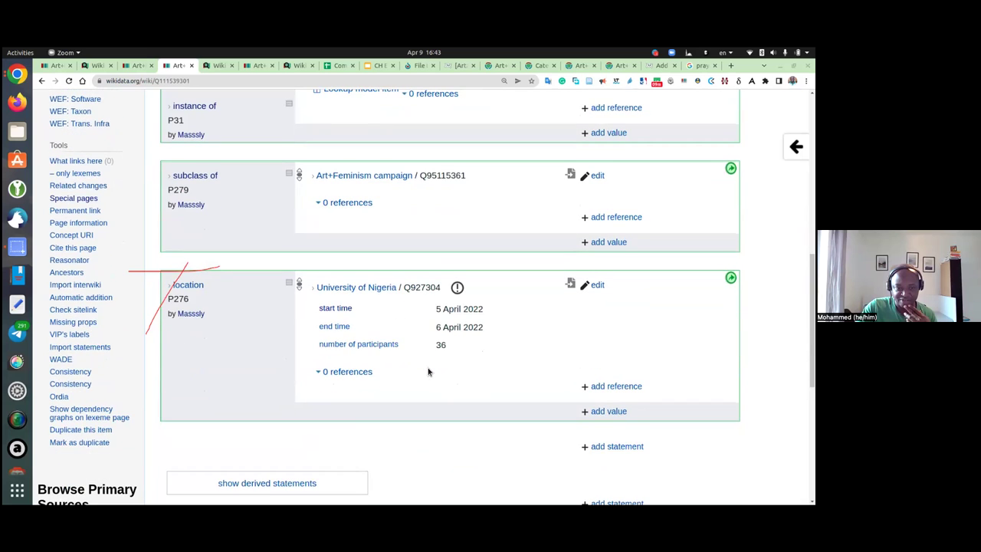
scroll(425, 366, down, 1)
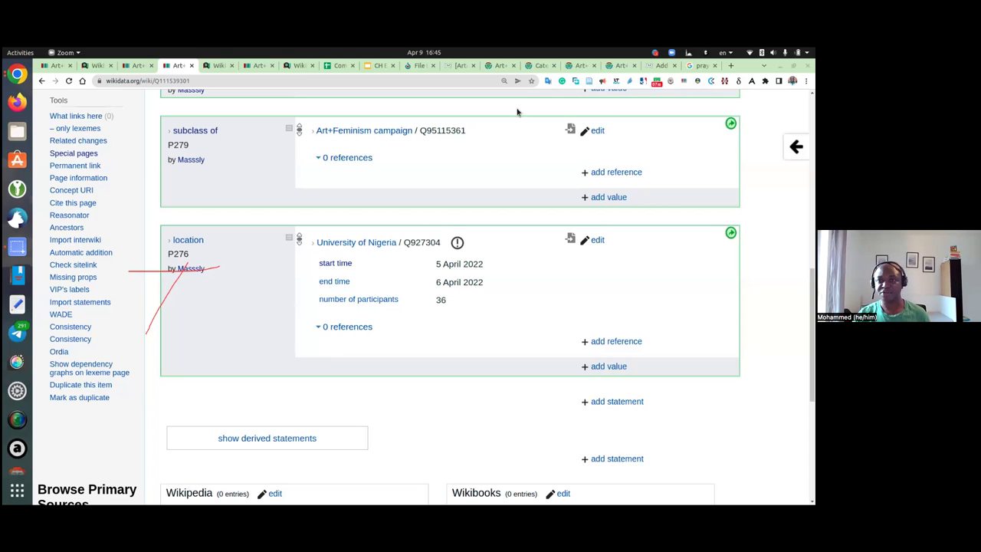
- Open the Art+Feminism 2021 campaign overview on the Programs & Events Dashboard in place of the mailing list page and log in
click(448, 84)
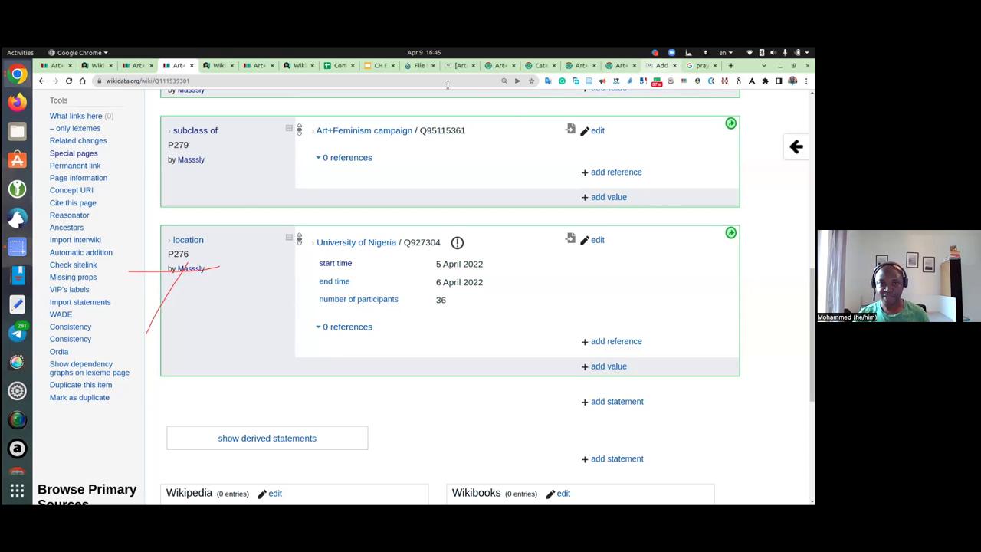
key(ctrl+shift+Tab)
key(ctrl+shift+Tab)
key(ctrl+shift+Tab)
key(ctrl+shift+Tab)
key(ctrl+shift+Tab)
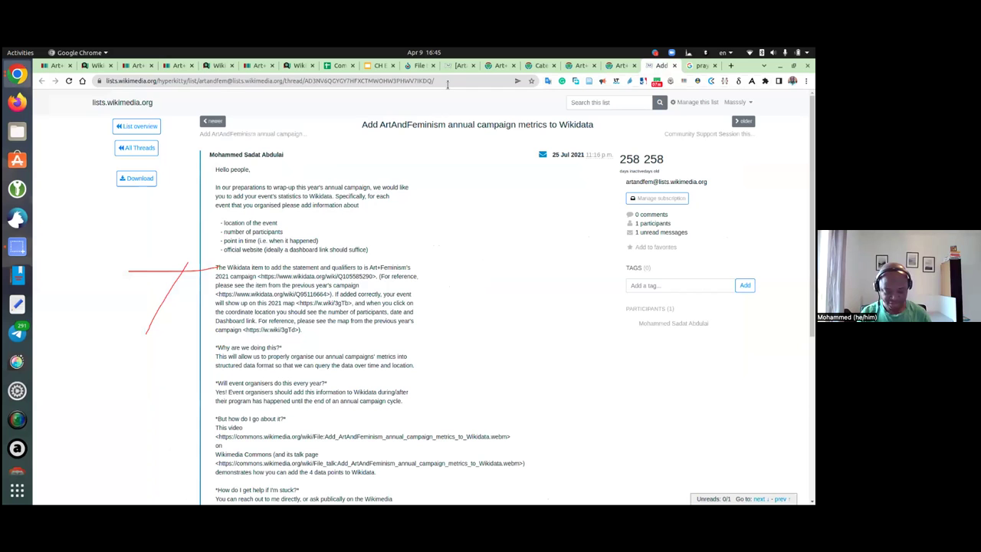
click(447, 85)
text(dashboard)
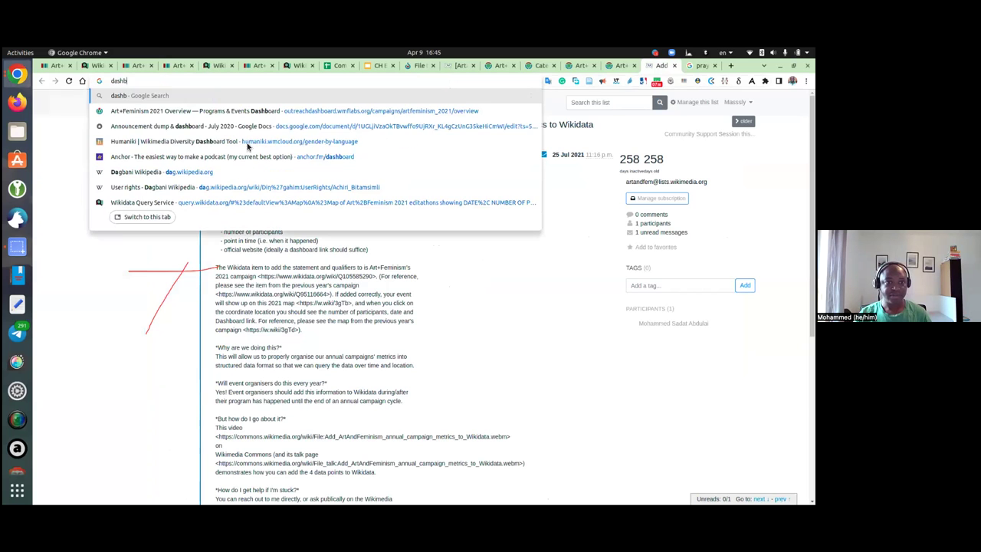
key(Down)
key(Down)
key(Down)
key(Return)
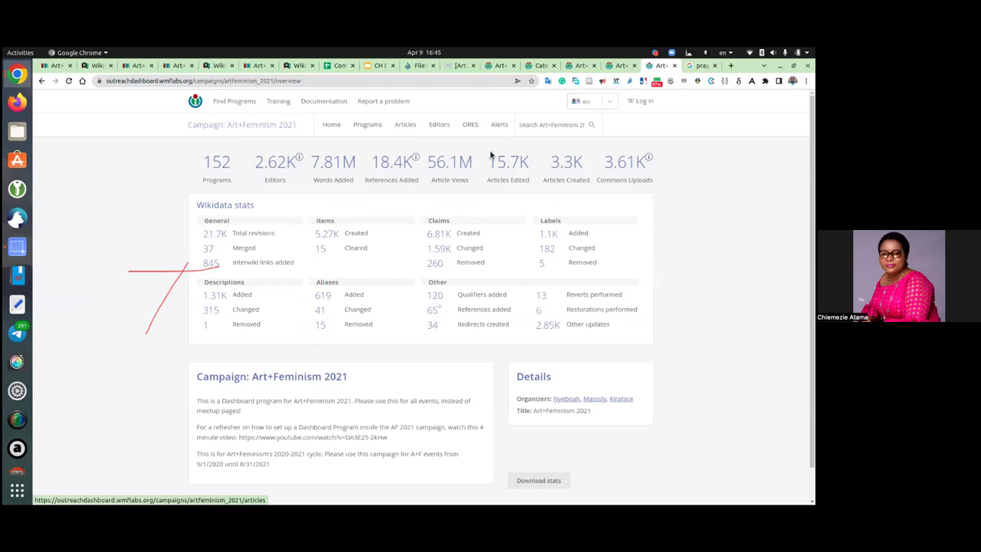
click(640, 108)
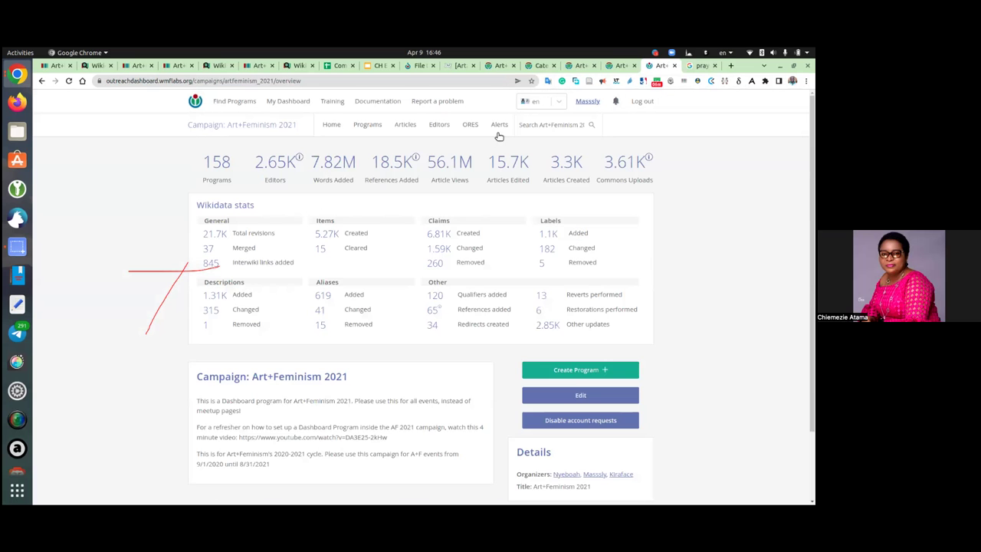
- Open the Art+Feminism 2022 campaign on the Dashboard in place of the 2021 one and list its programs
click(273, 81)
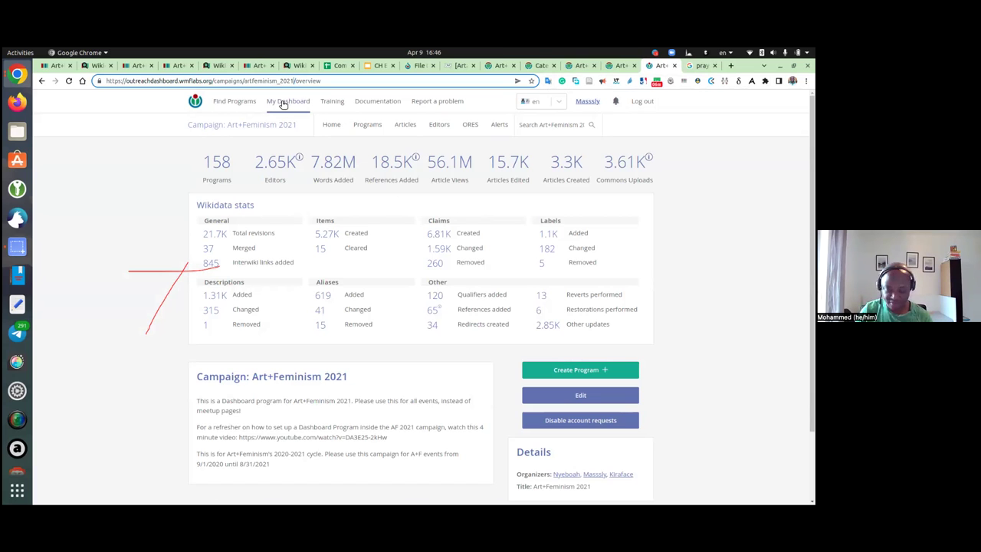
key(BackSpace)
text(2)
key(Return)
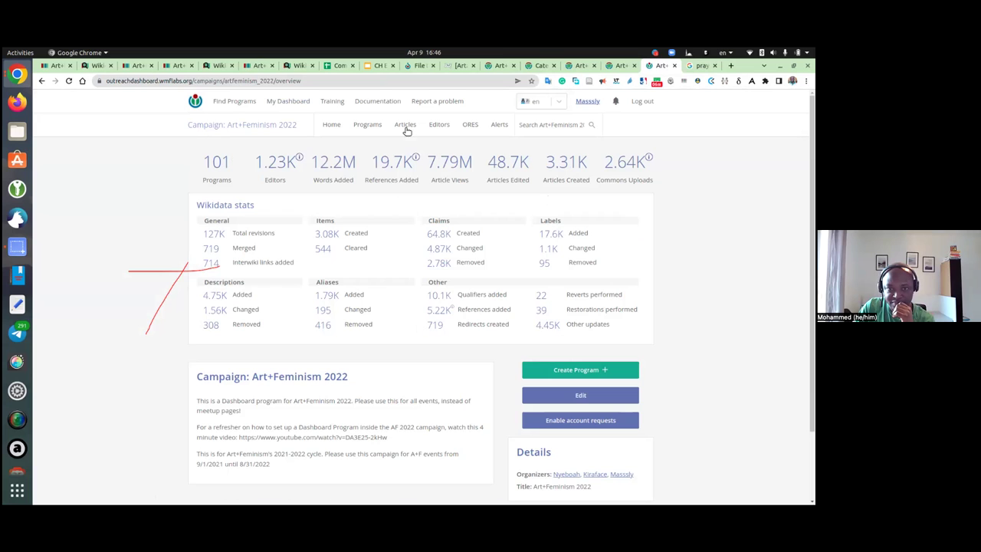
click(368, 126)
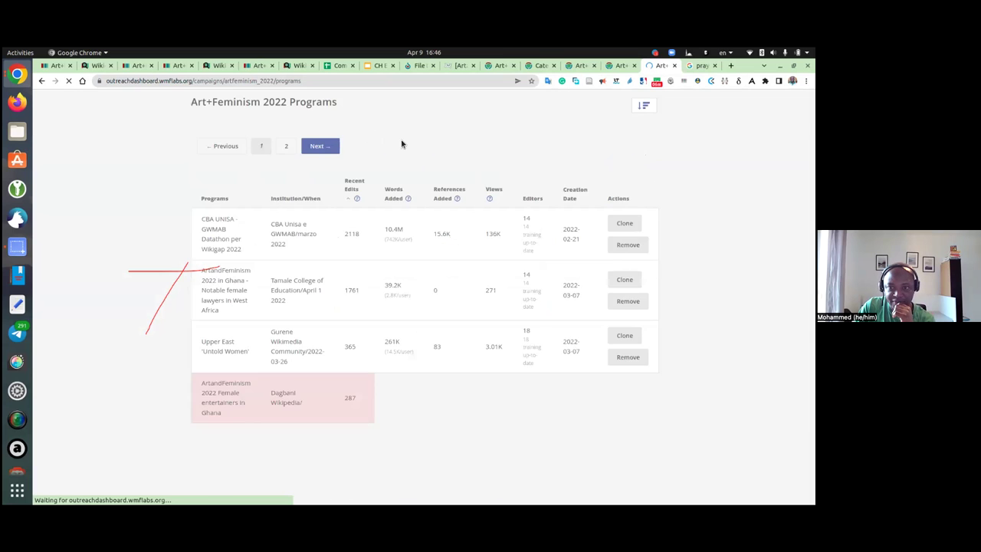
- Search the 2022 campaign's programs for "africa watch" and return to the full program list
click(555, 127)
text(africa watch inn)
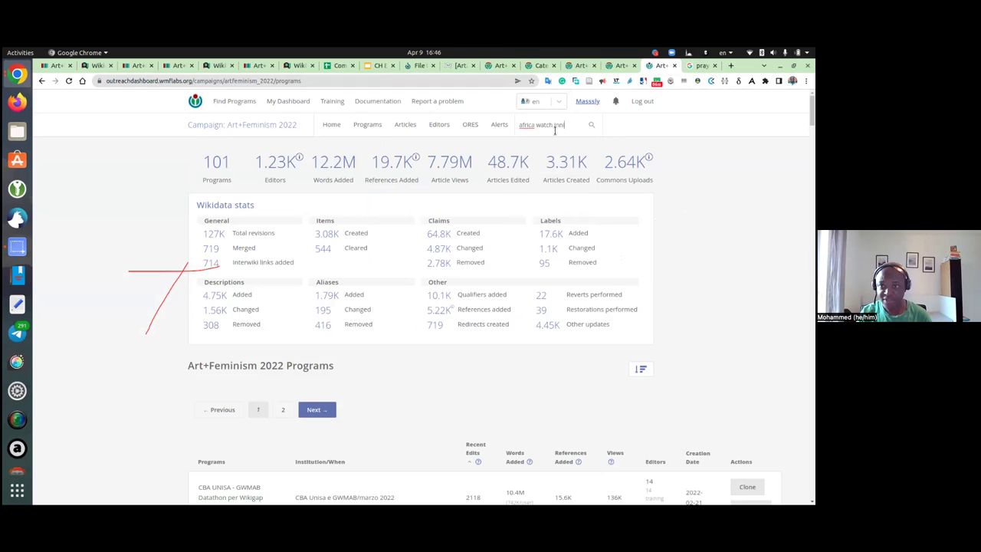
key(Return)
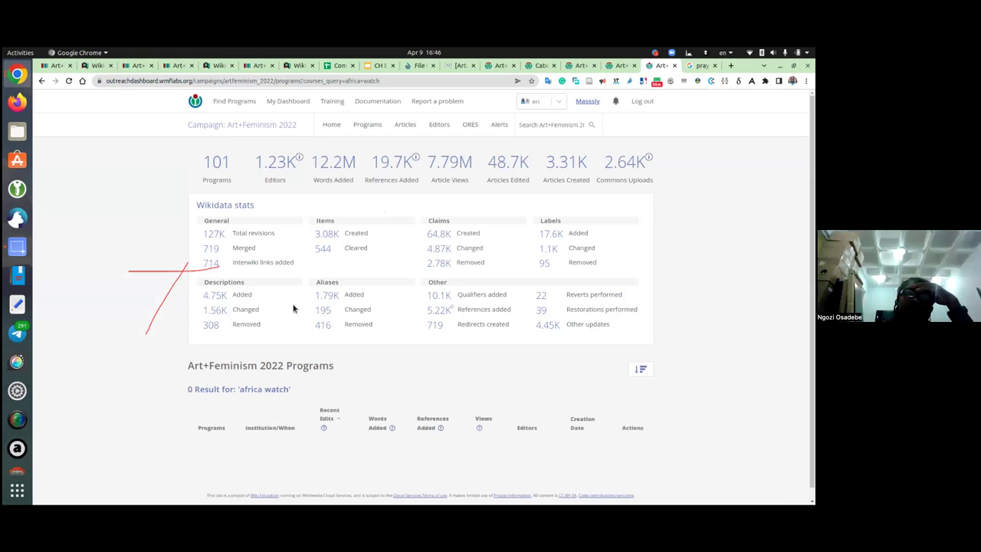
click(371, 125)
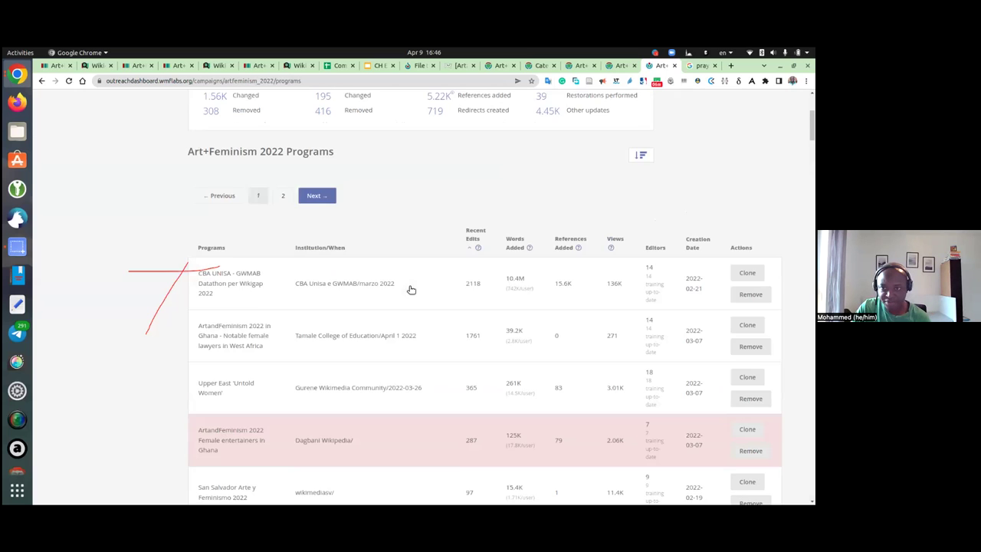
scroll(413, 327, down, 5)
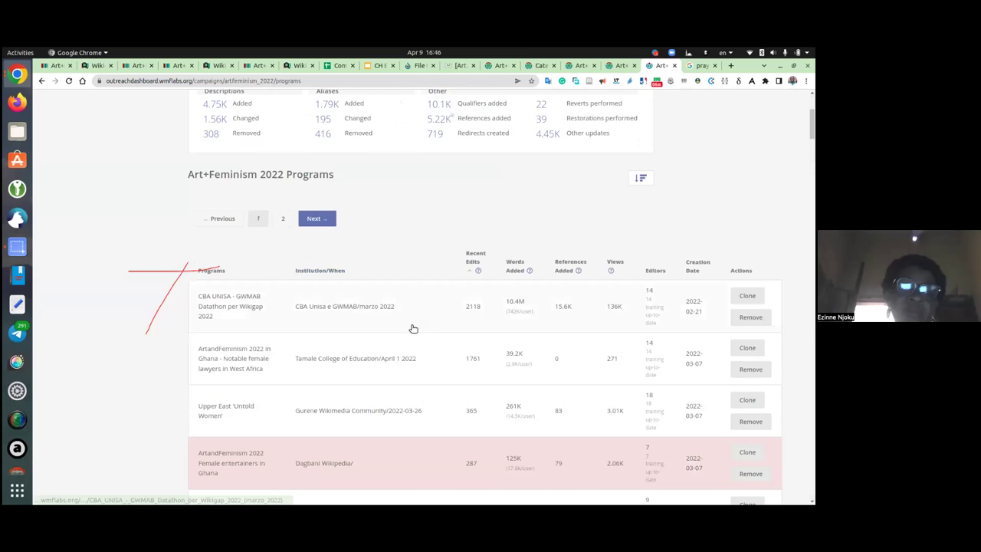
scroll(442, 233, up, 2)
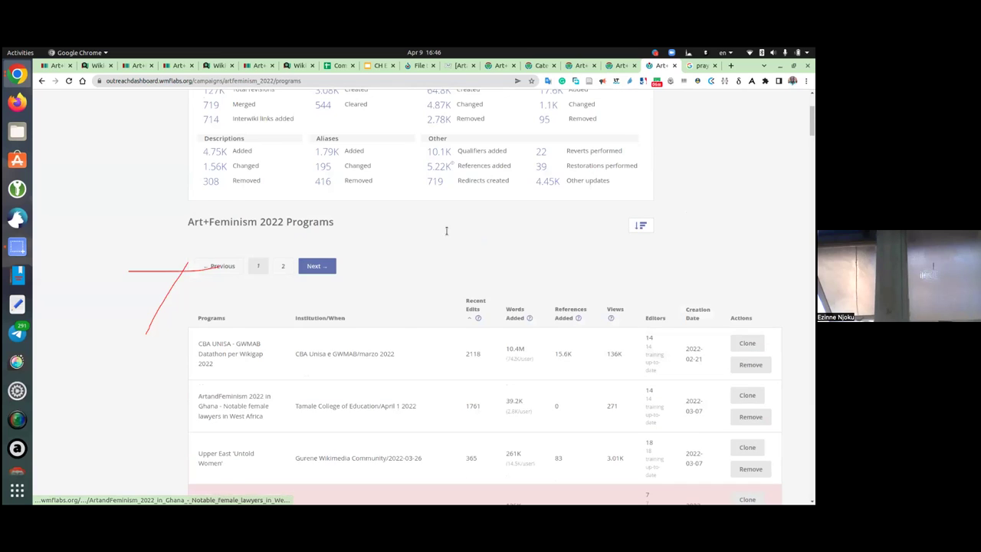
scroll(446, 228, up, 3)
- Repeat the "africa watch" search within the 2022 campaign and go back to the program list
click(562, 125)
text(africa)
key(Down)
key(Return)
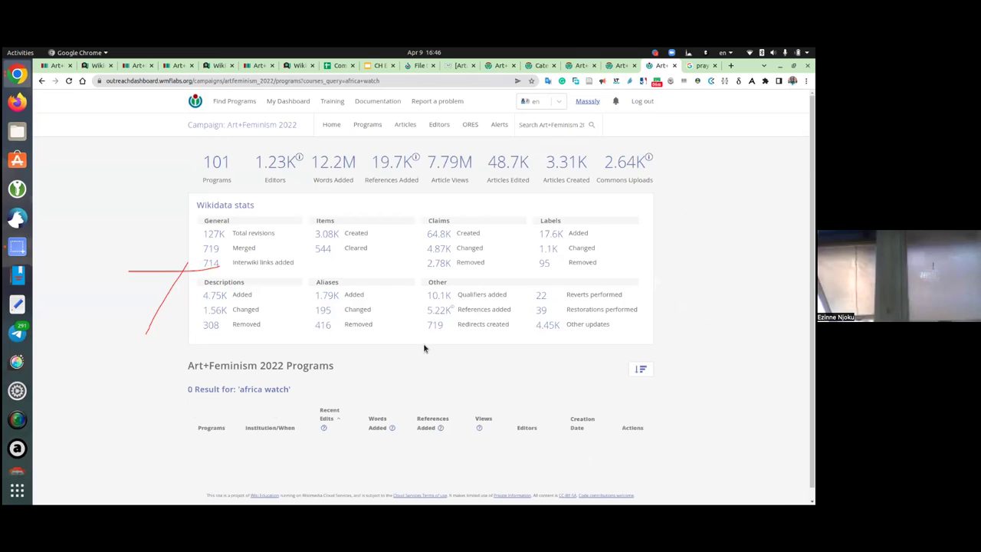
scroll(421, 335, down, 1)
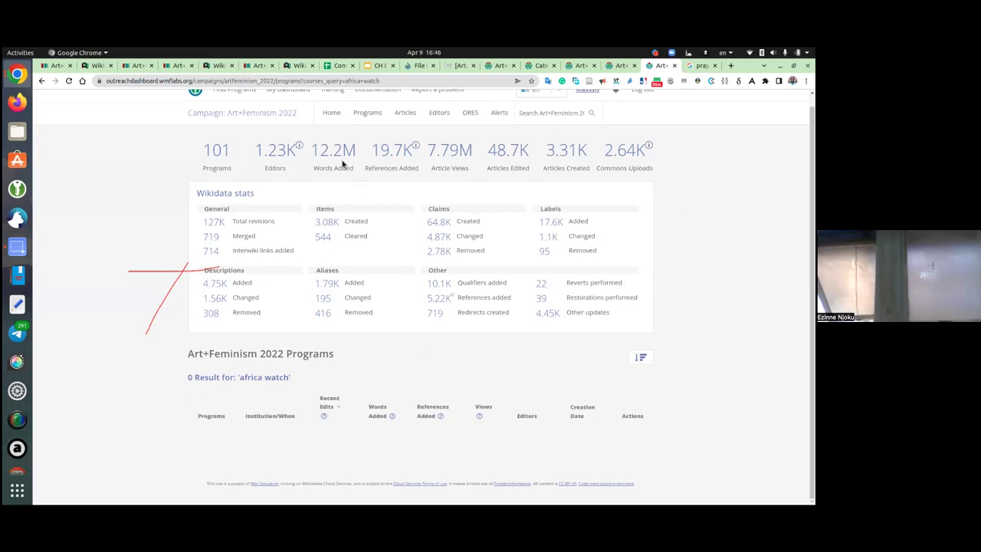
click(41, 81)
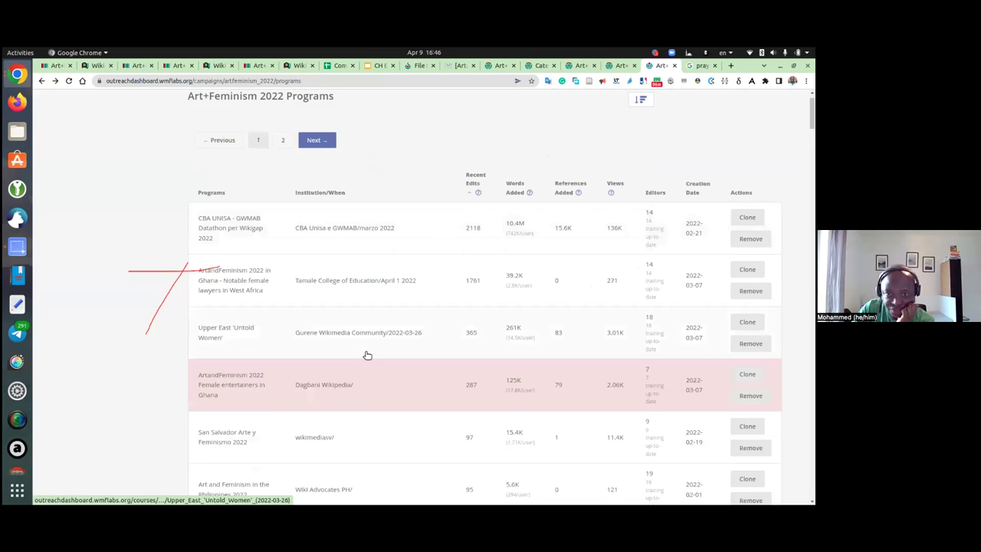
- Look through the 2022 program list for entries containing "africa"
scroll(368, 353, down, 2)
scroll(376, 335, up, 1)
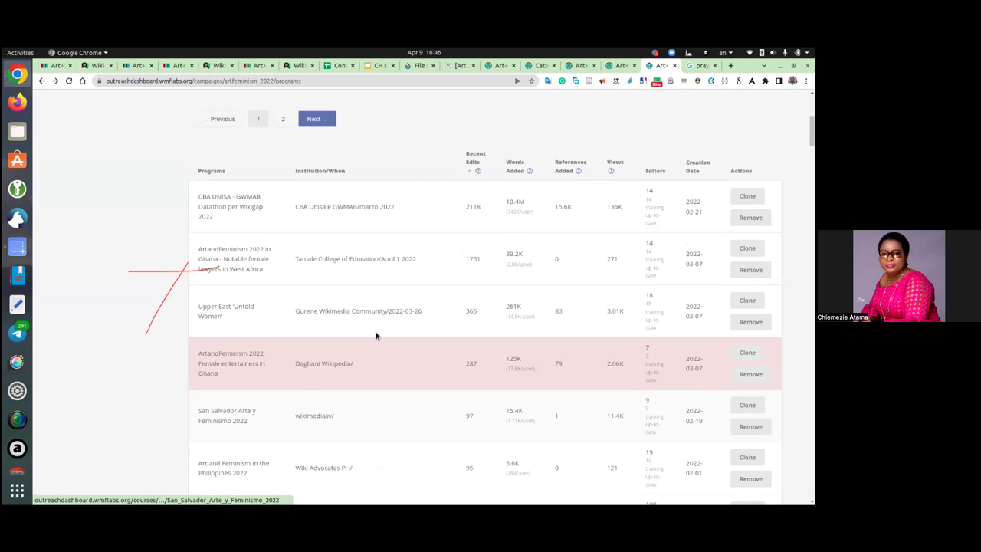
scroll(375, 321, up, 1)
scroll(278, 360, down, 1)
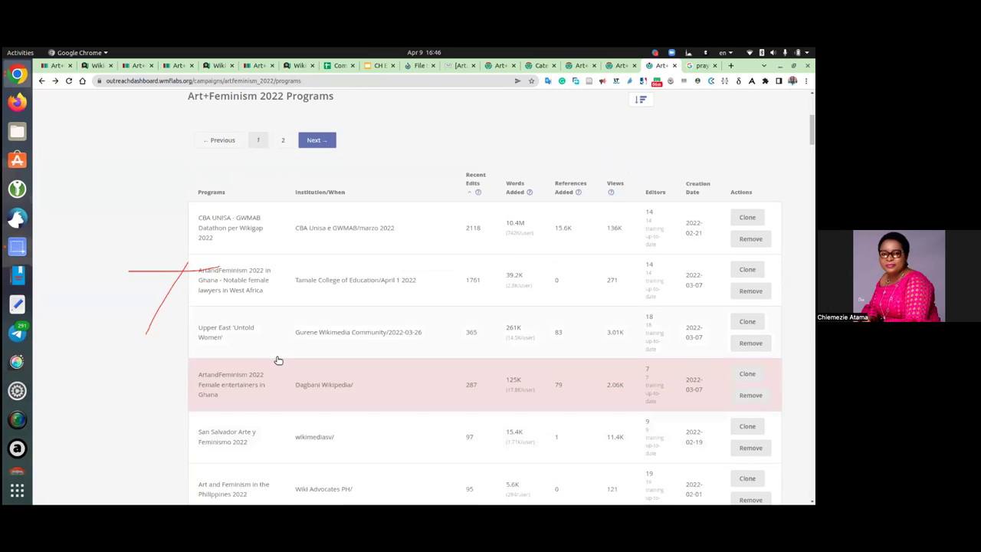
key(ctrl+f)
text(africa)
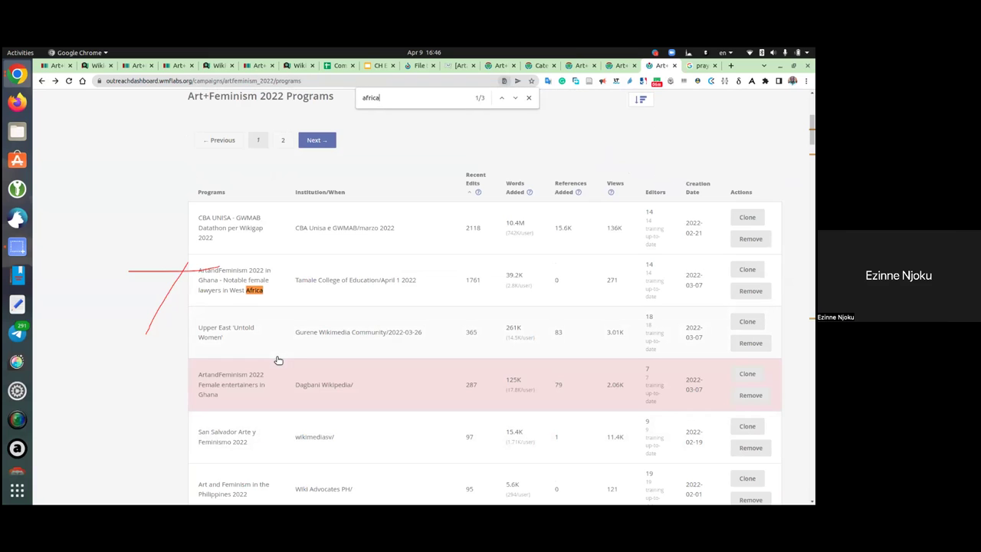
key(Escape)
- Search the campaign's programs for "equity watch" and open the Equity Watch Initiative Art and Feminism Wikipedia Edit-a-thon 2022 program
scroll(352, 306, up, 6)
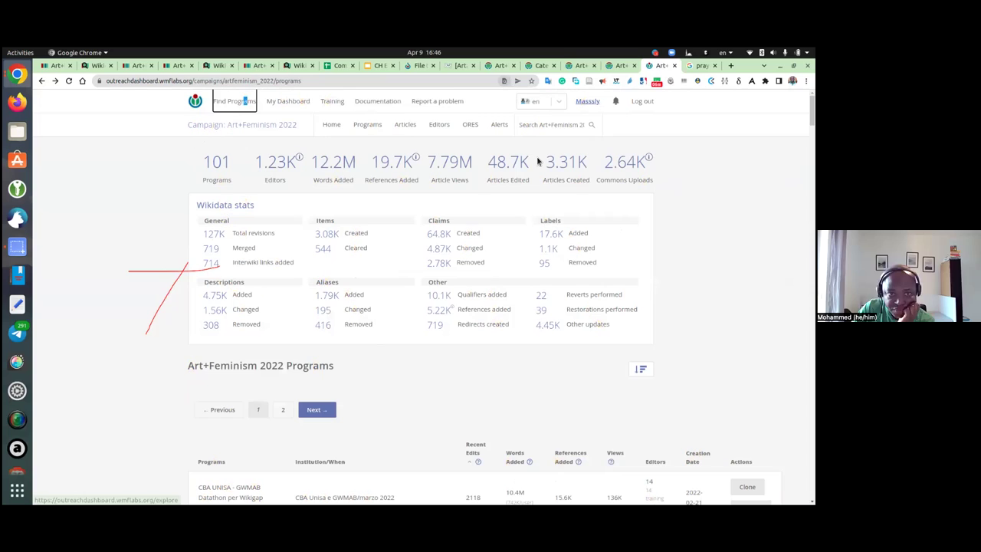
click(557, 125)
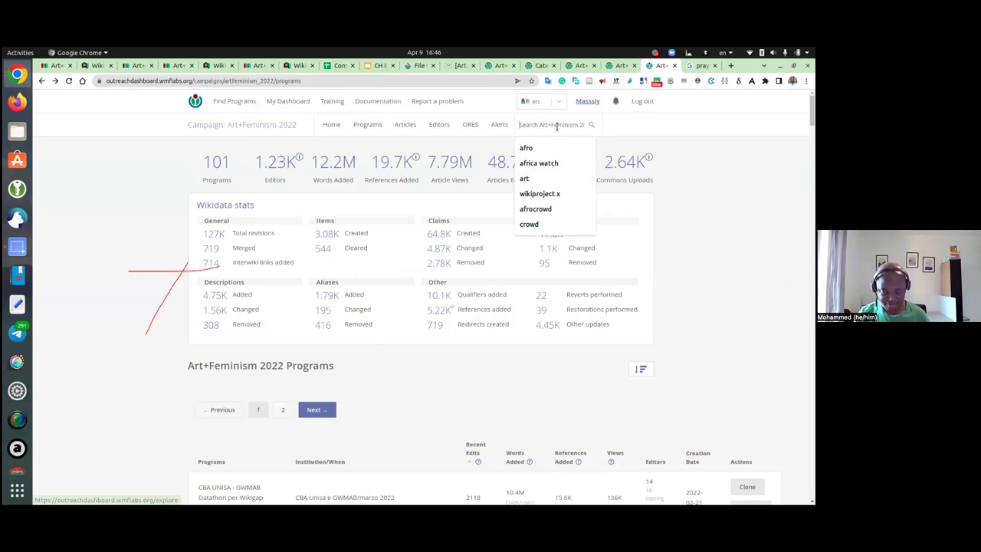
text(equity)
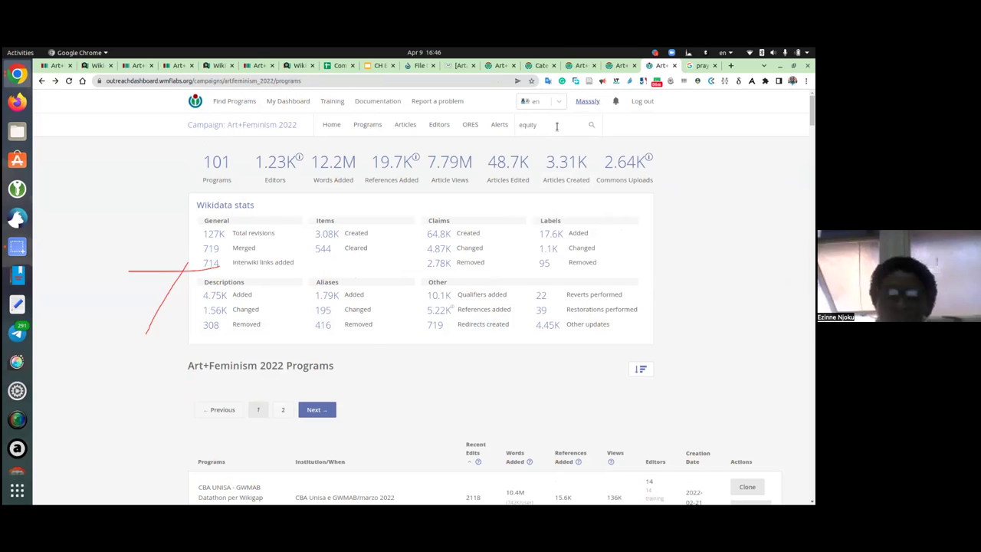
text( watch)
key(Return)
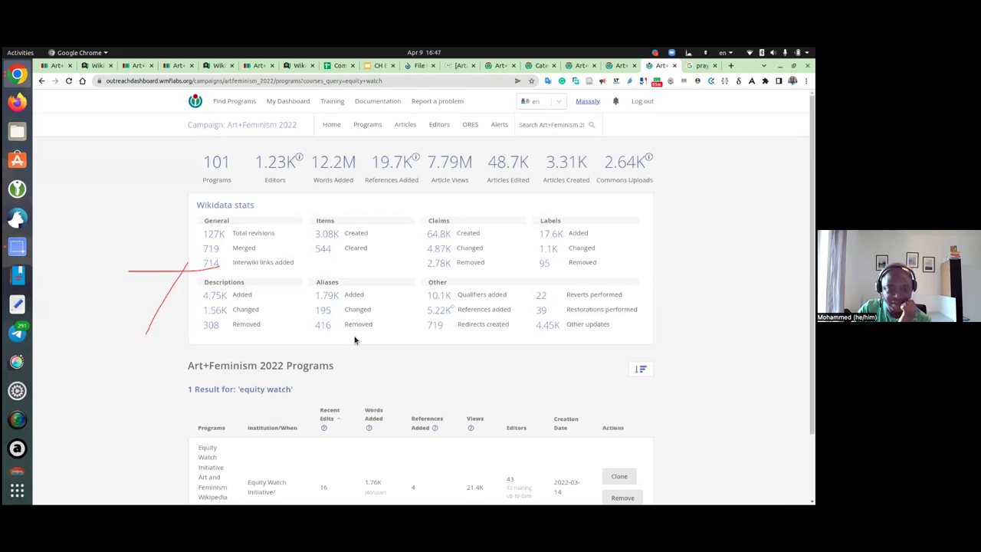
scroll(354, 340, down, 2)
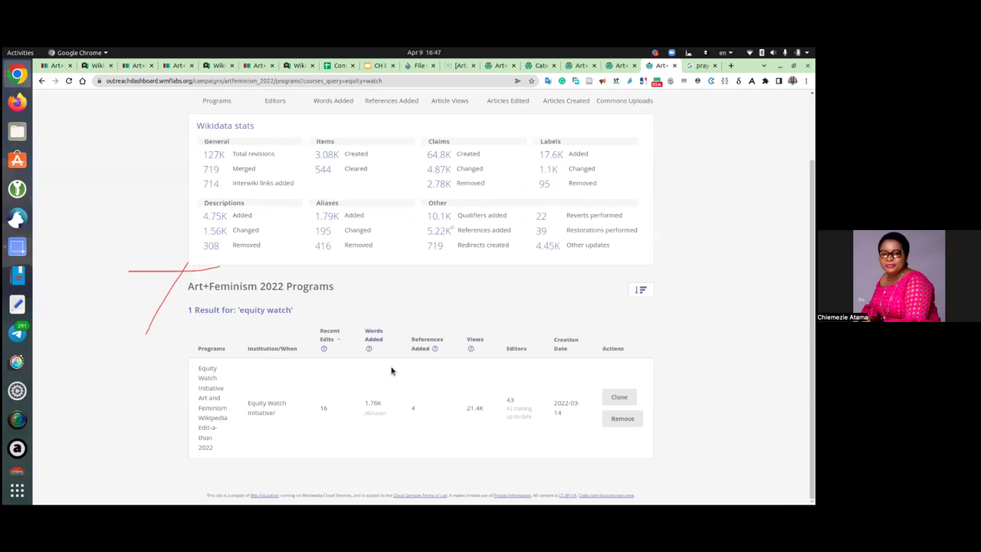
click(395, 362)
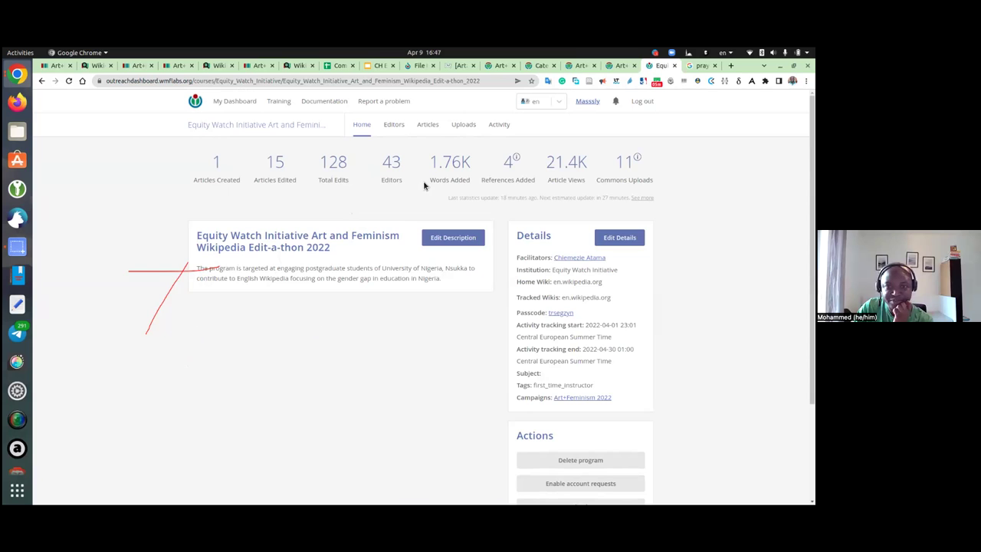
- Check the Equity Watch Initiative program's number of editors, its description and its details
triple_click(379, 175)
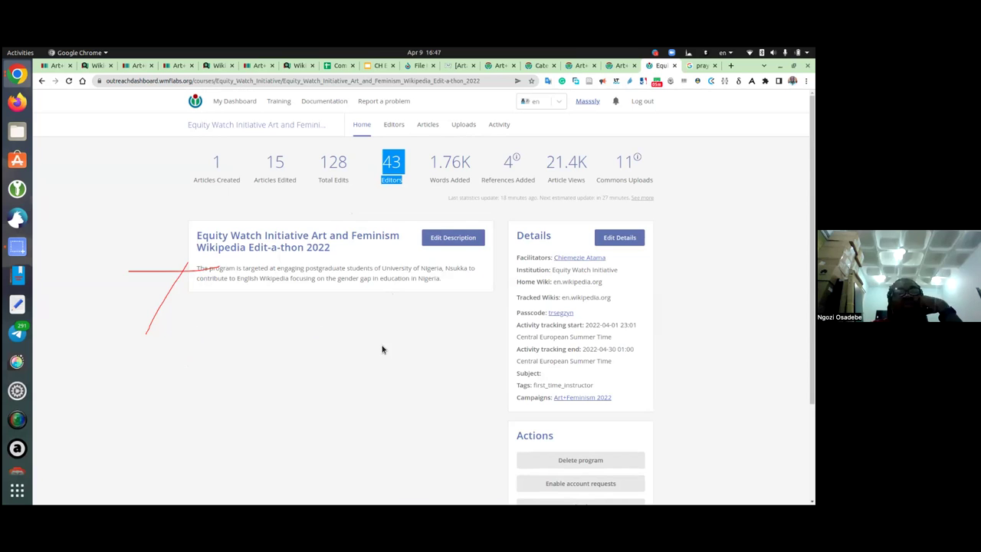
scroll(422, 346, down, 1)
scroll(423, 347, down, 1)
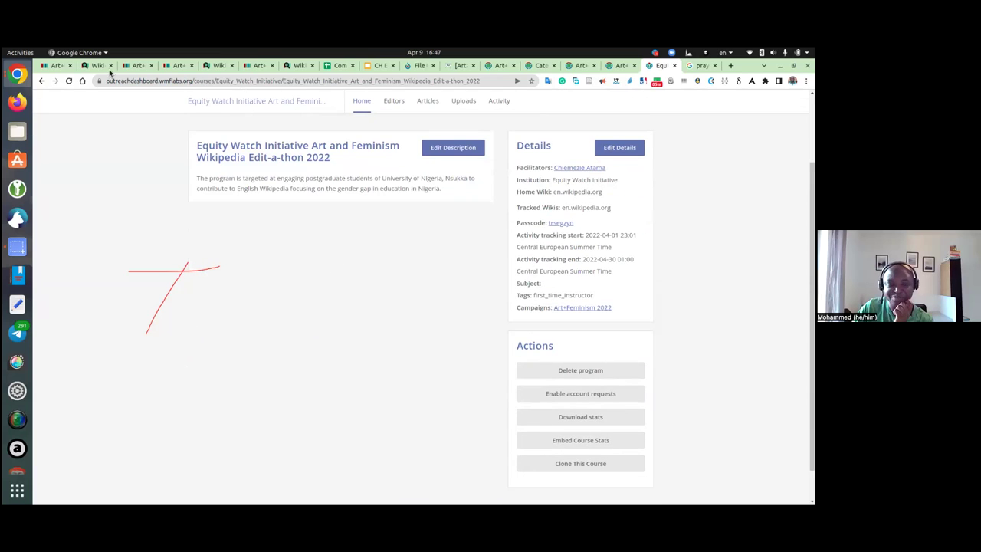
scroll(401, 176, up, 2)
triple_click(404, 183)
click(375, 156)
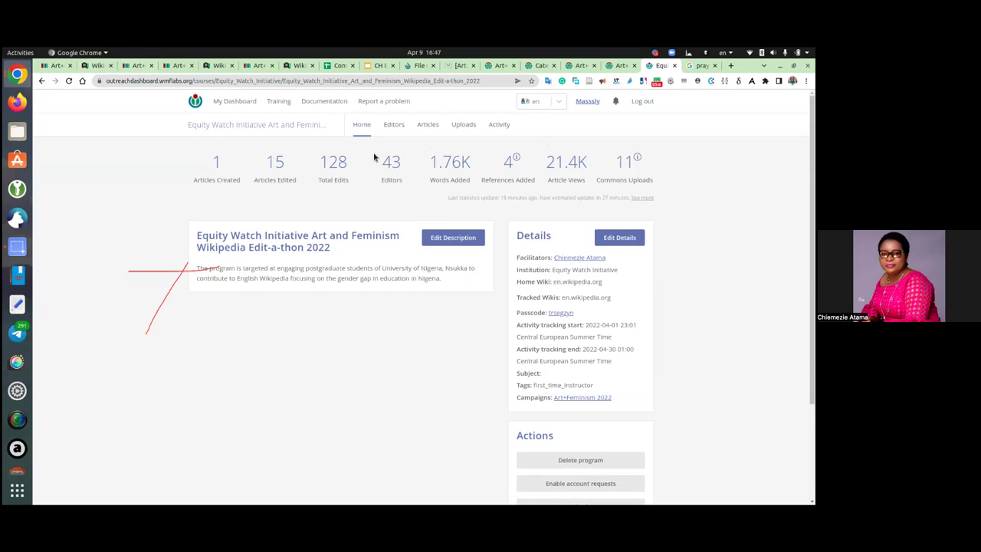
- On the Wikidata 2022 campaign item, set the University of Nigeria location's number of participants to 46 and publish
click(181, 67)
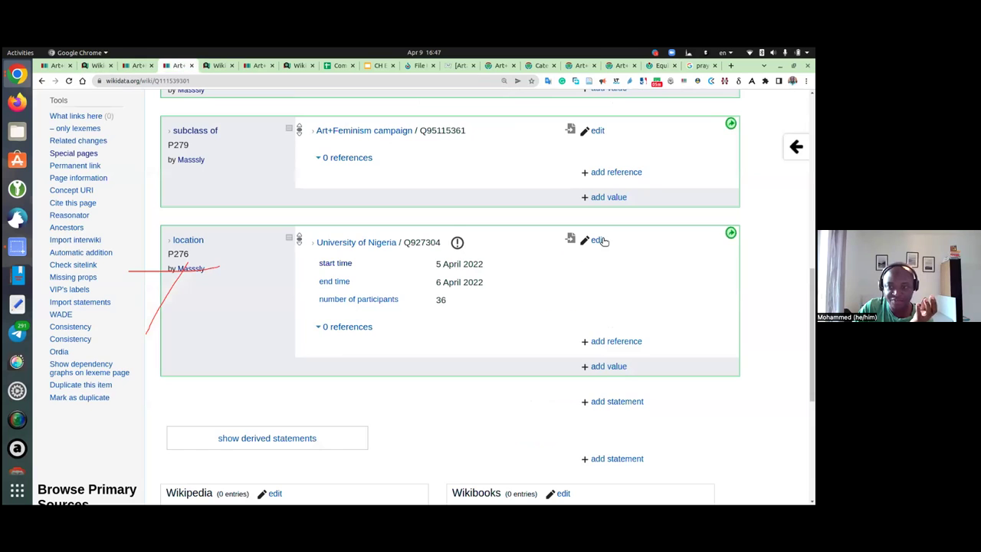
click(597, 240)
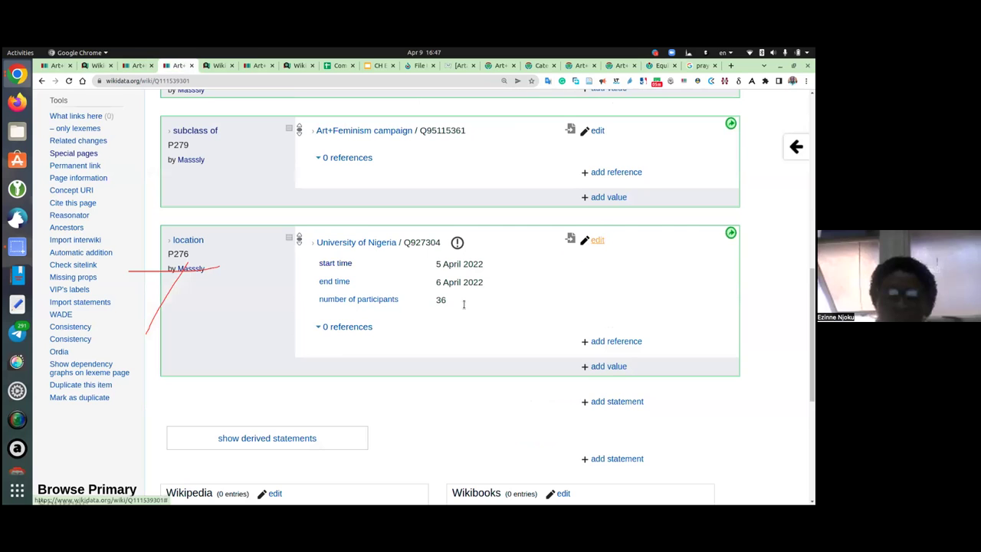
click(464, 305)
key(BackSpace)
key(BackSpace)
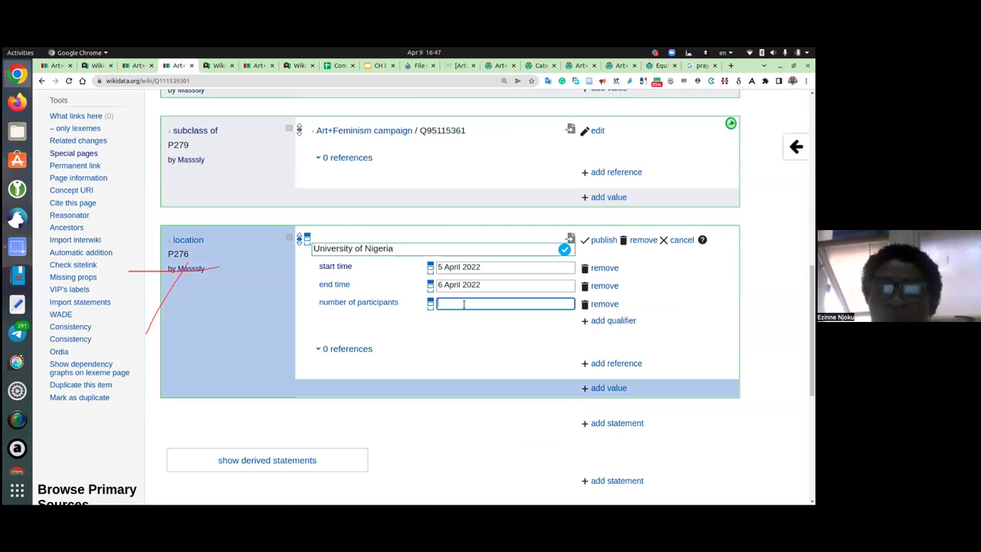
text(46)
click(606, 241)
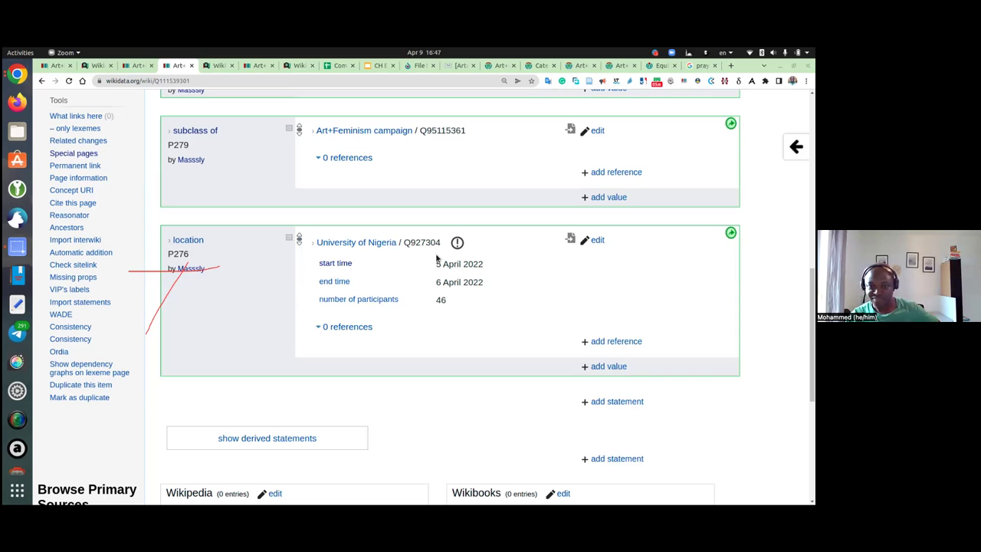
- Review the updated location qualifiers, the item's label and description, and its instance of and subclass of statements
scroll(422, 313, down, 1)
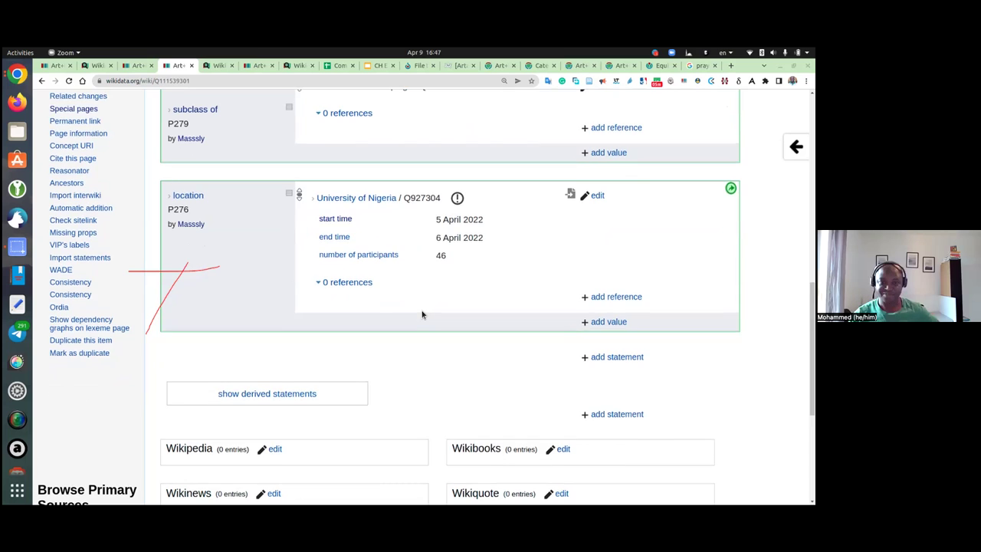
scroll(421, 313, up, 2)
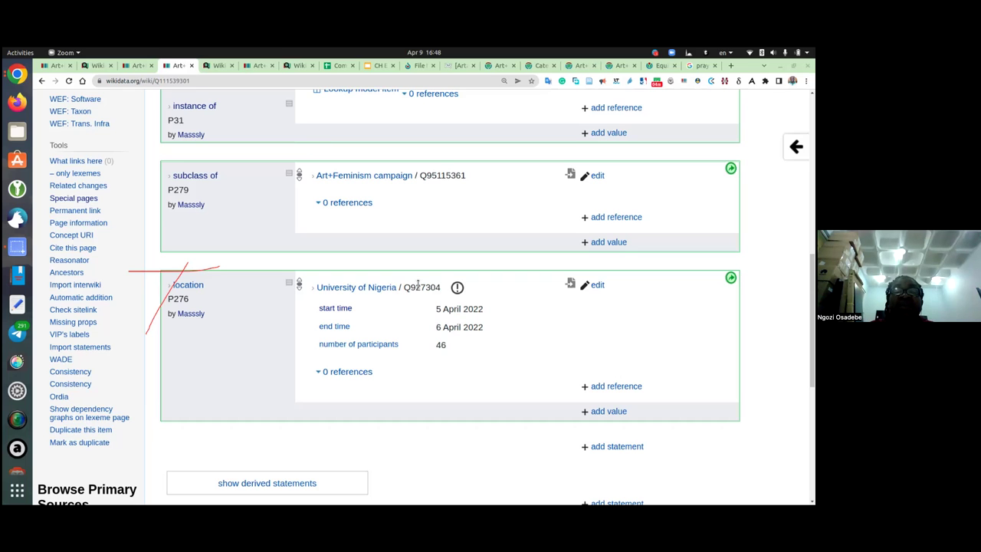
scroll(417, 293, up, 3)
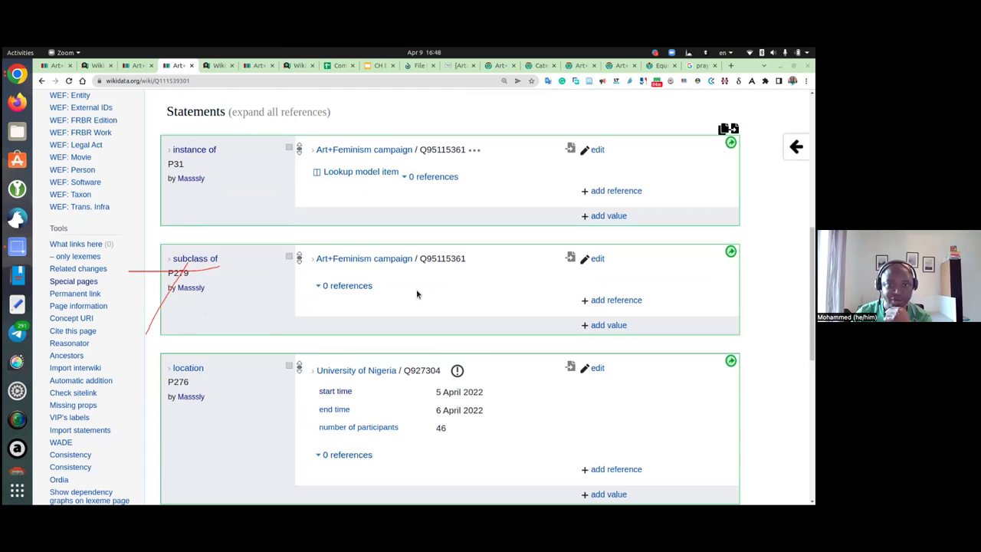
scroll(414, 299, up, 2)
scroll(414, 301, up, 4)
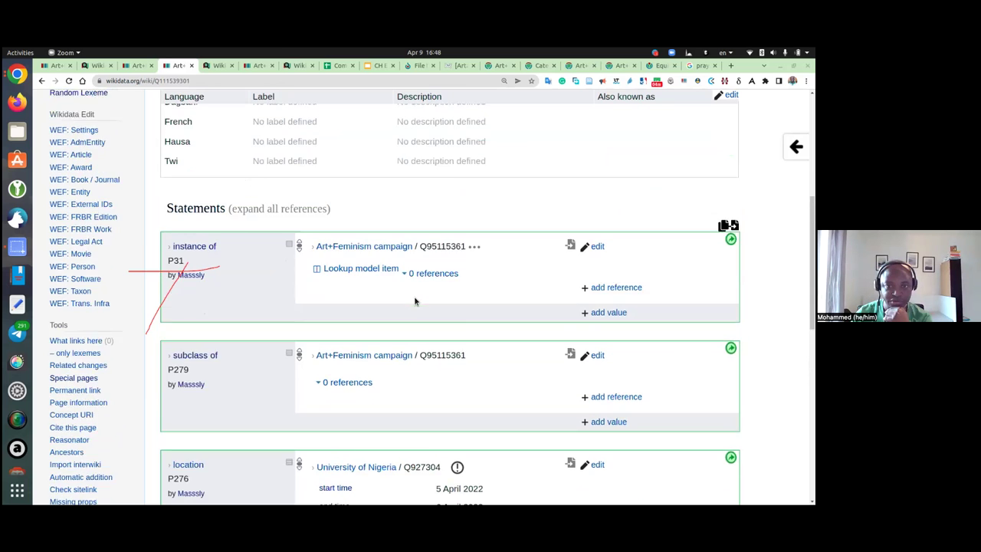
scroll(365, 379, up, 7)
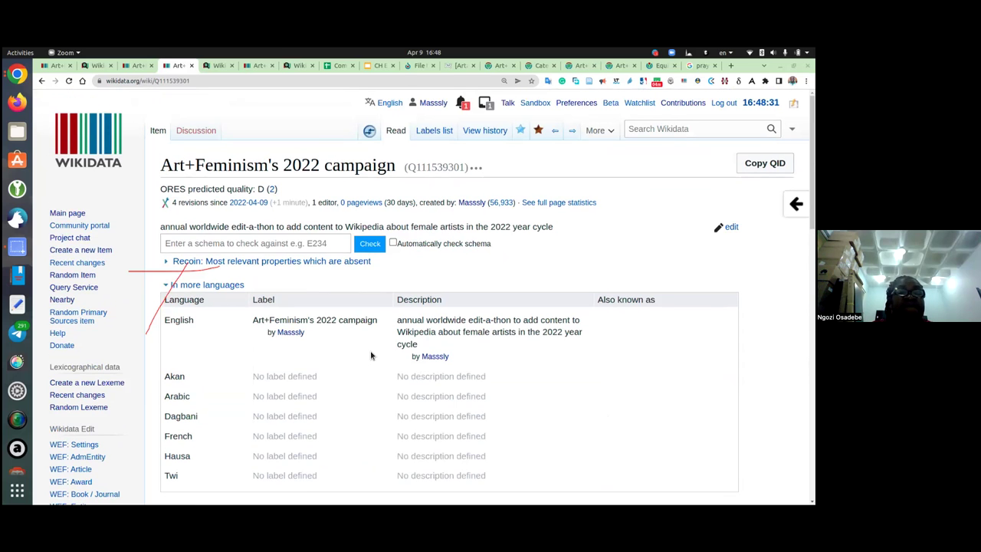
scroll(371, 354, down, 1)
scroll(370, 353, down, 5)
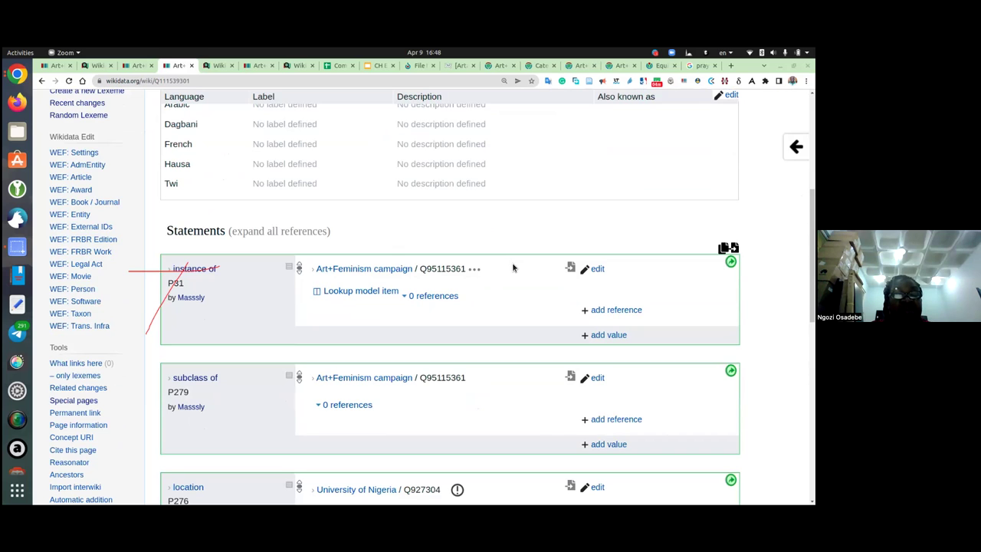
scroll(460, 245, down, 1)
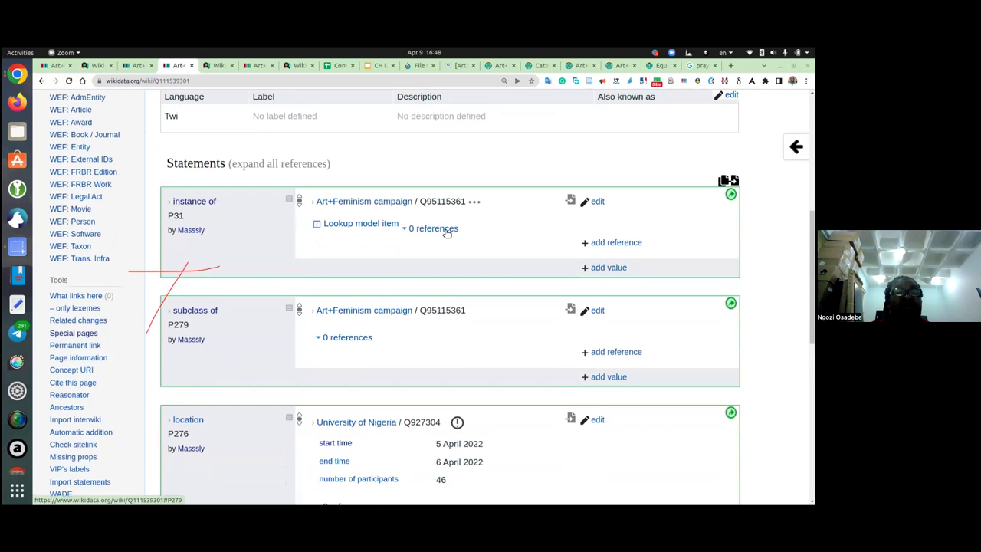
drag(495, 203, 177, 201)
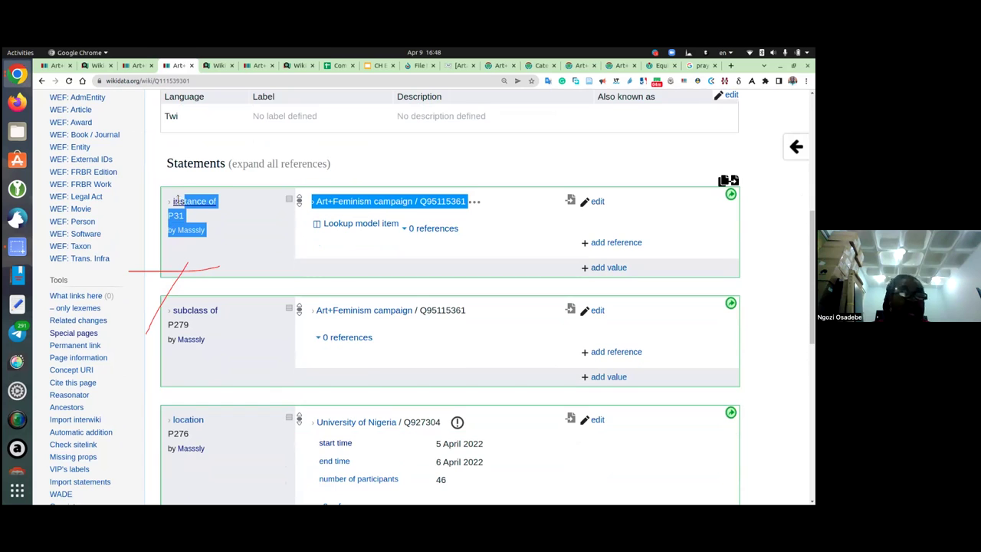
- Check the 2022 campaign item's instance of and subclass of statements against its University of Nigeria location entry
mouse_move(176, 200)
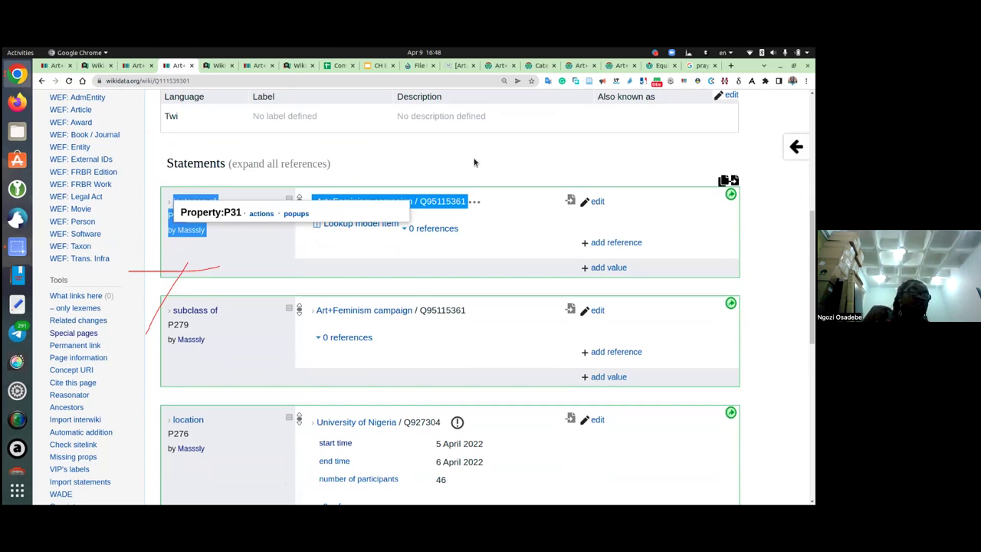
click(474, 163)
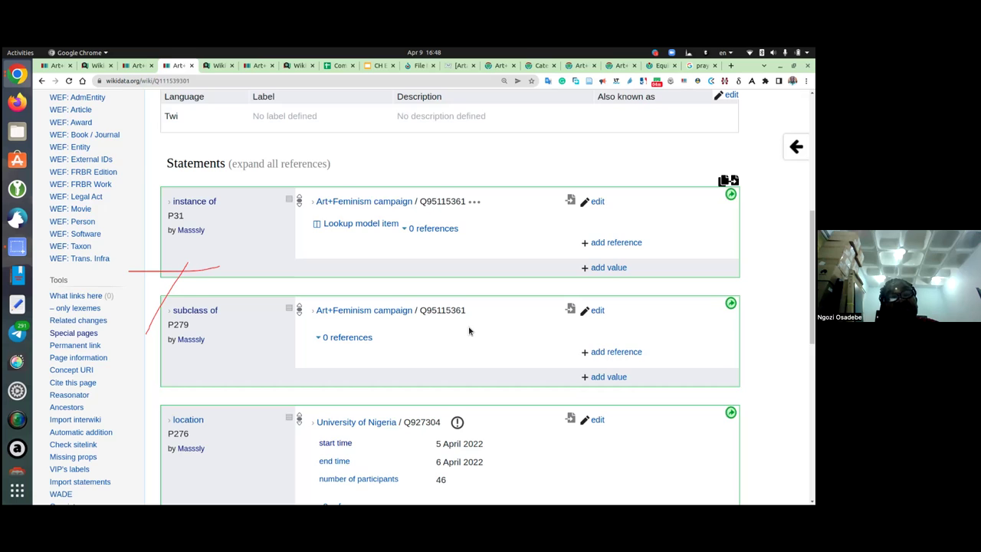
scroll(469, 331, down, 3)
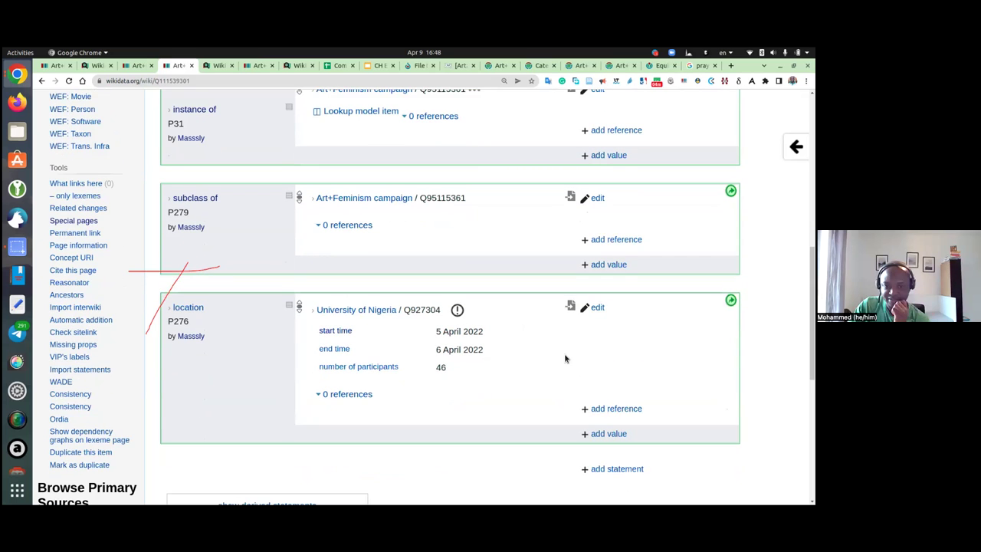
scroll(532, 345, down, 1)
scroll(533, 347, down, 1)
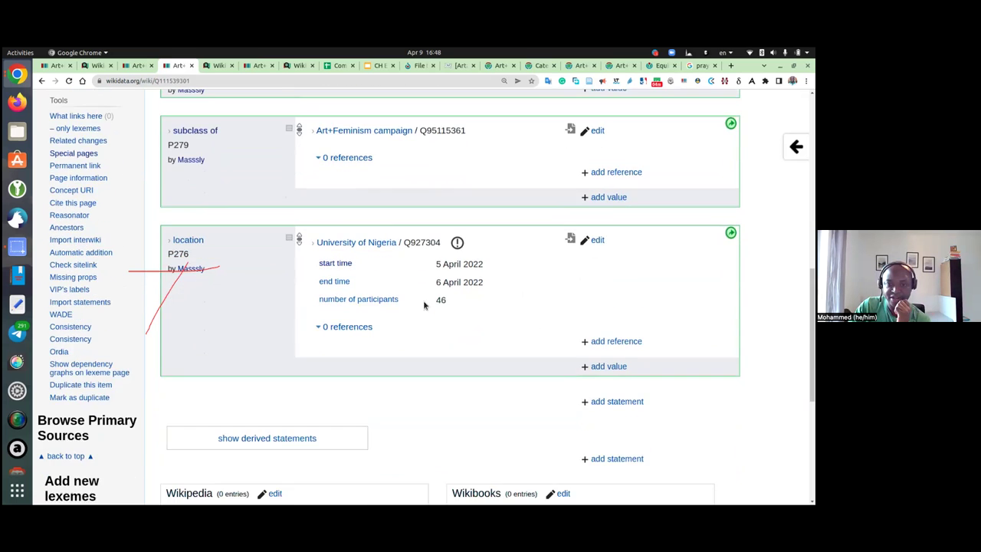
scroll(227, 325, up, 3)
scroll(170, 310, up, 3)
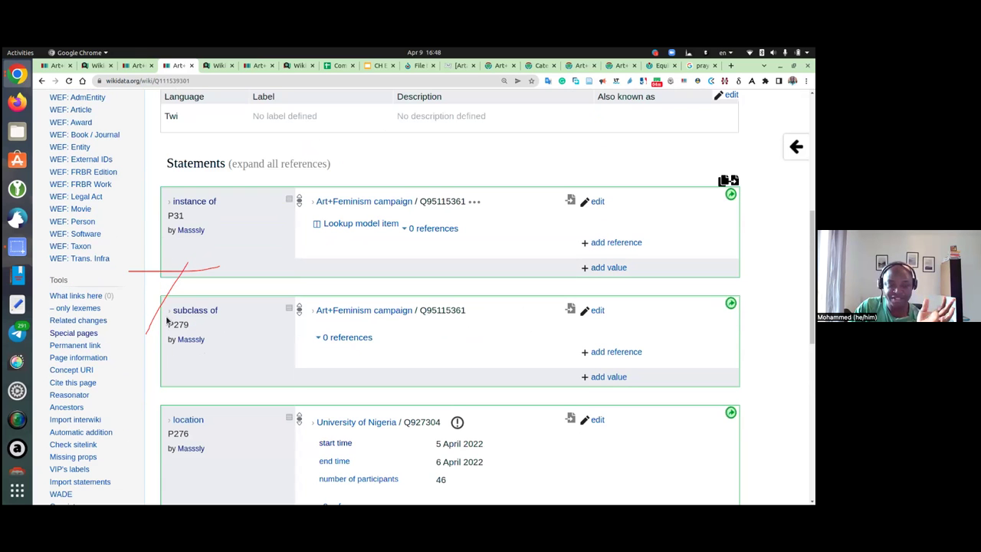
scroll(170, 309, down, 3)
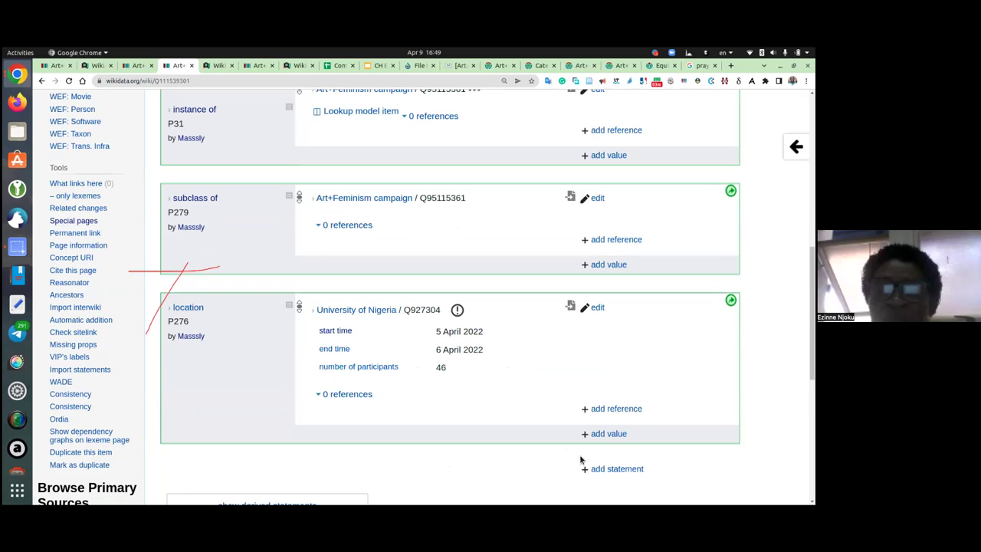
click(618, 434)
scroll(465, 398, down, 2)
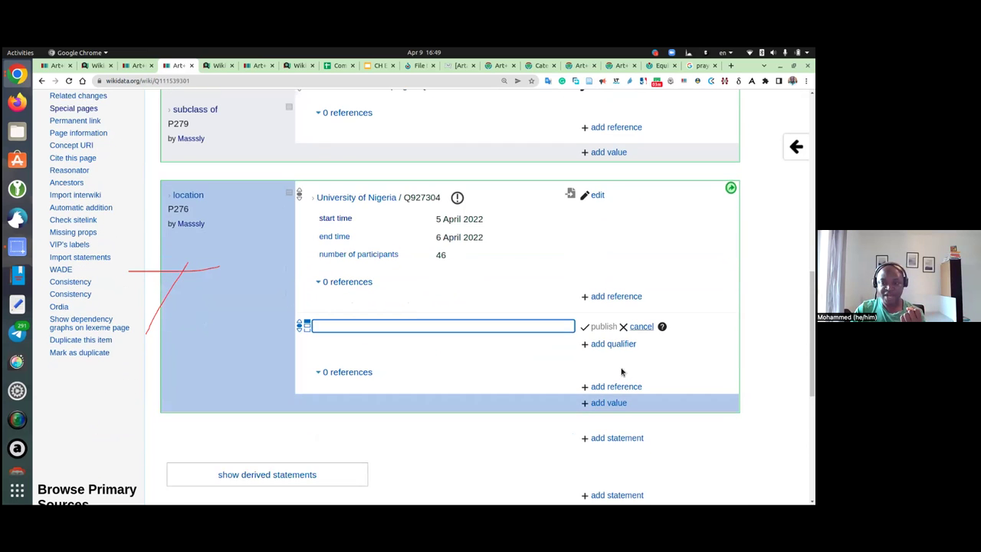
click(623, 337)
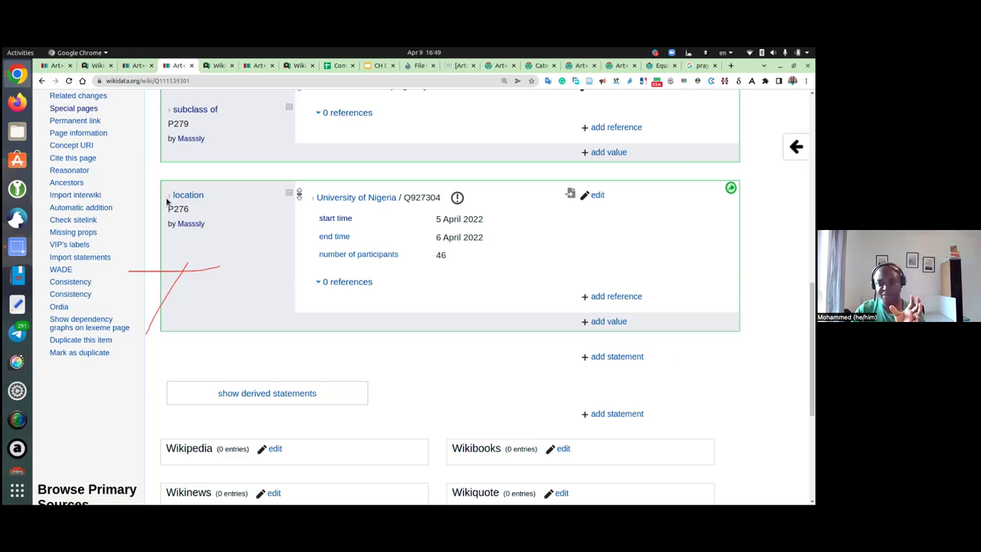
- Add University of Ghana as a second location value on the 2022 campaign item and publish it
click(618, 322)
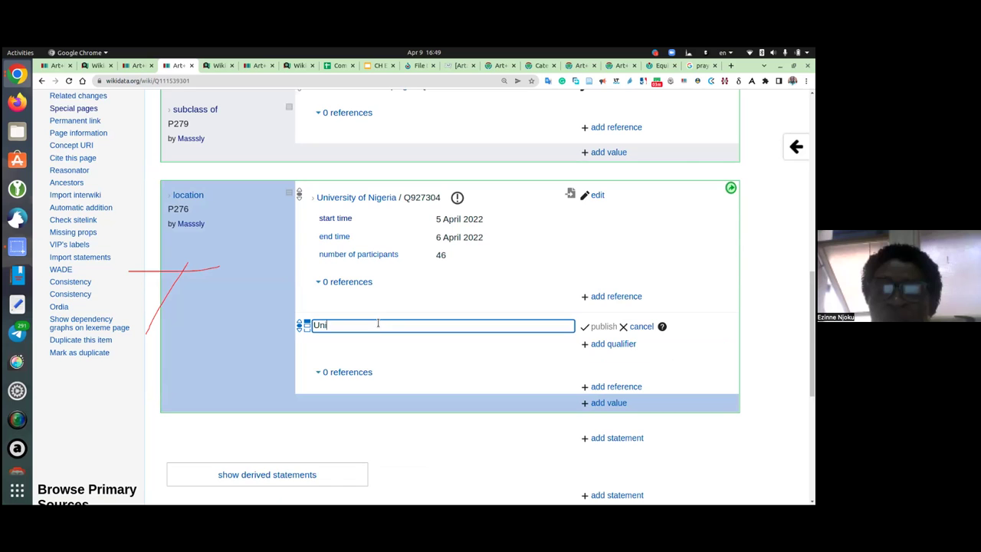
text(versity og h)
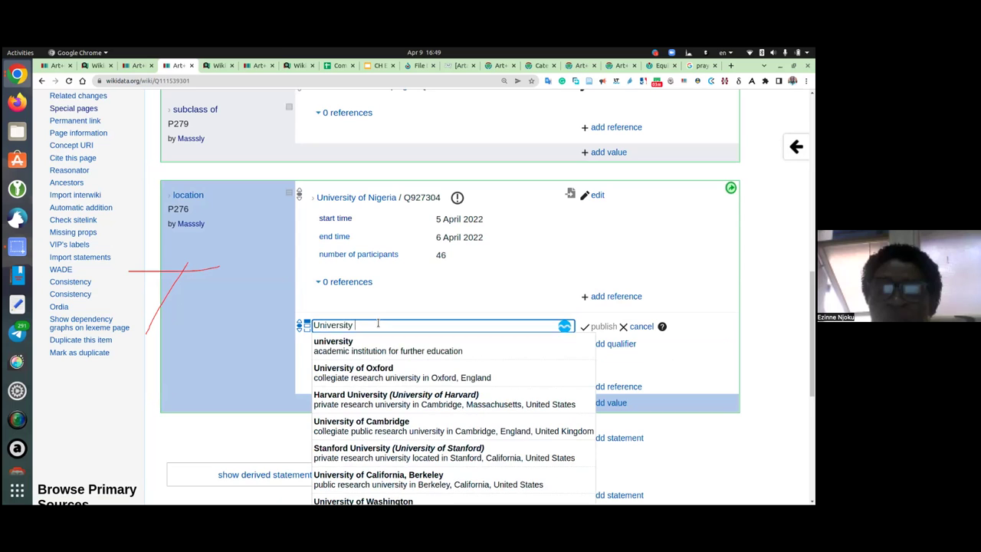
key(BackSpace)
key(BackSpace)
key(BackSpace)
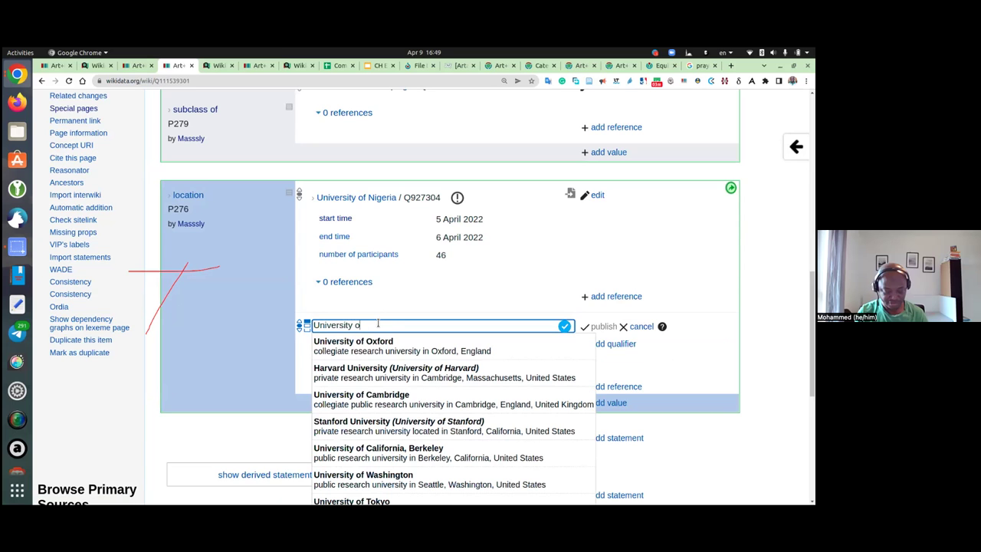
text(f ghana)
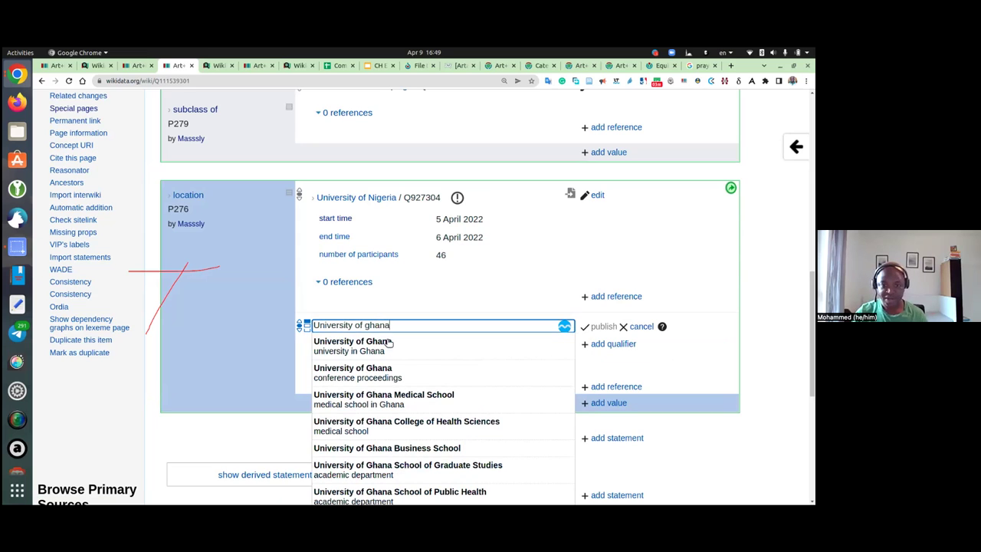
click(388, 342)
scroll(398, 325, down, 1)
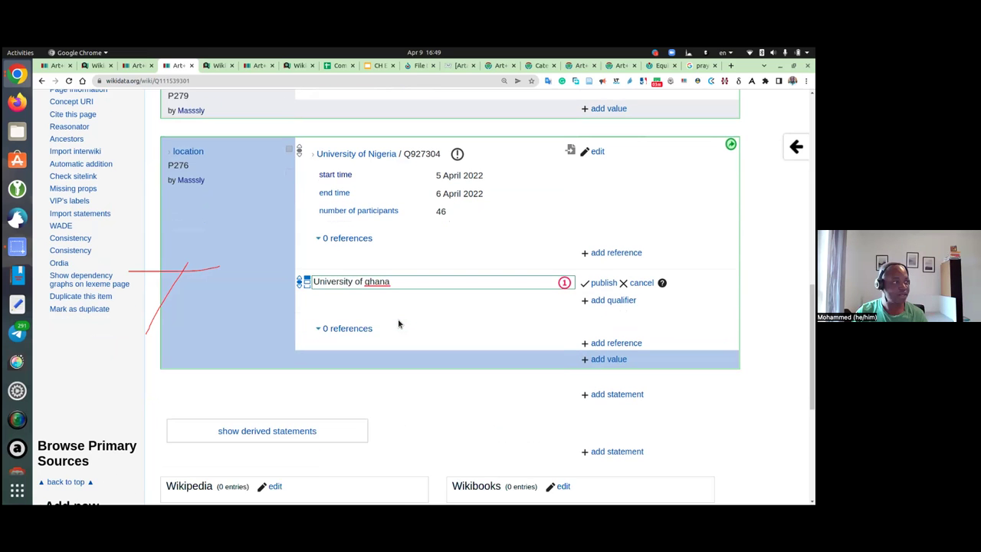
click(606, 281)
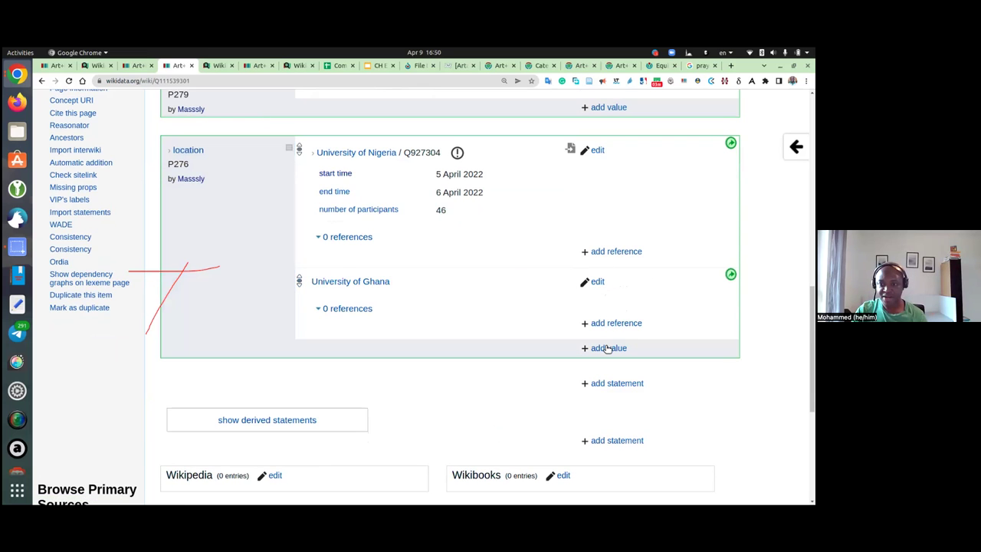
- Add a point in time qualifier of 4 April 2022 to the University of Ghana location and publish
click(594, 281)
click(610, 300)
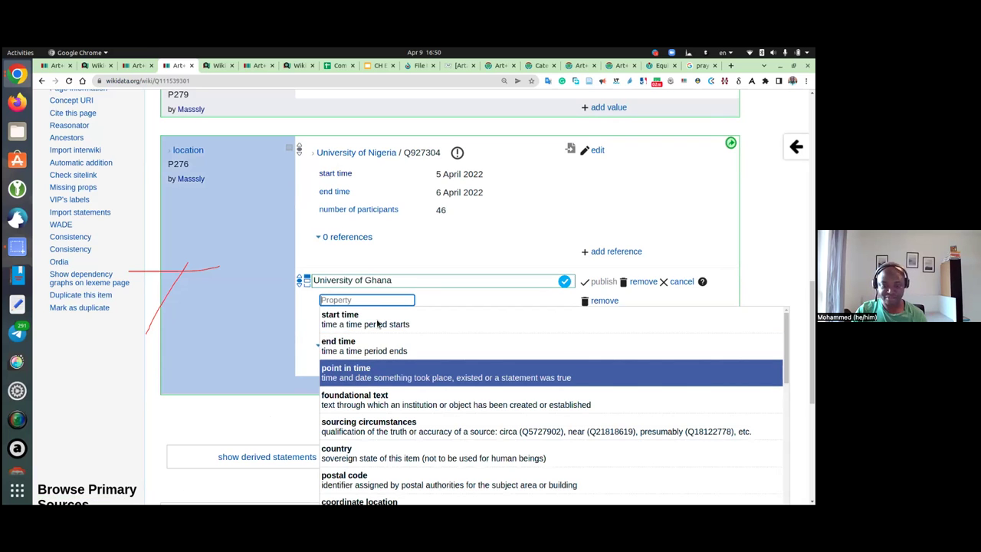
key(Return)
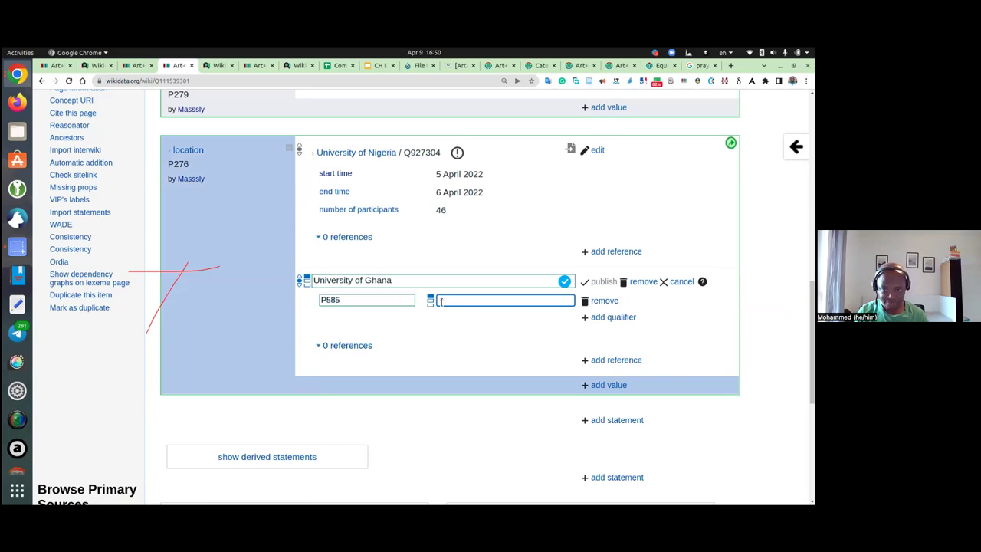
text(4)
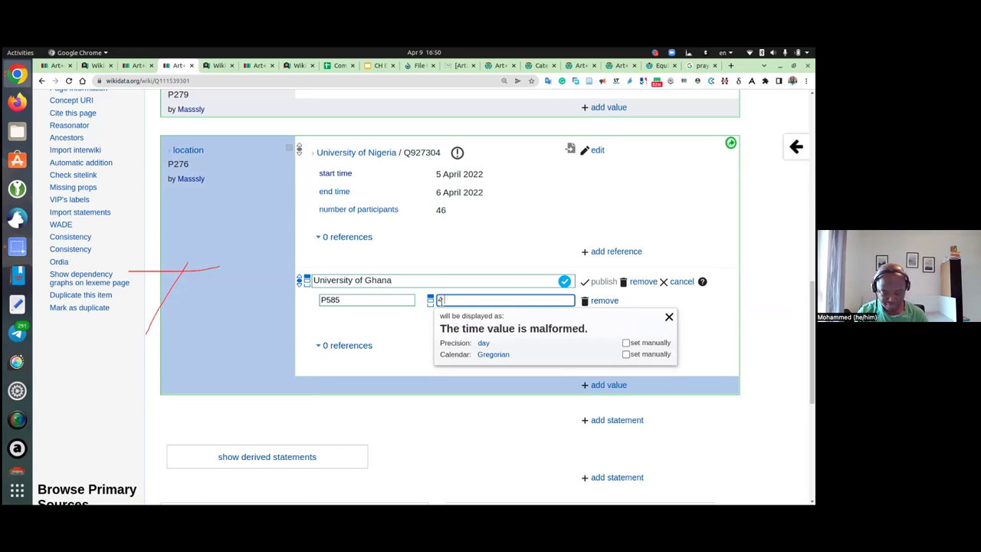
text(t april 2022)
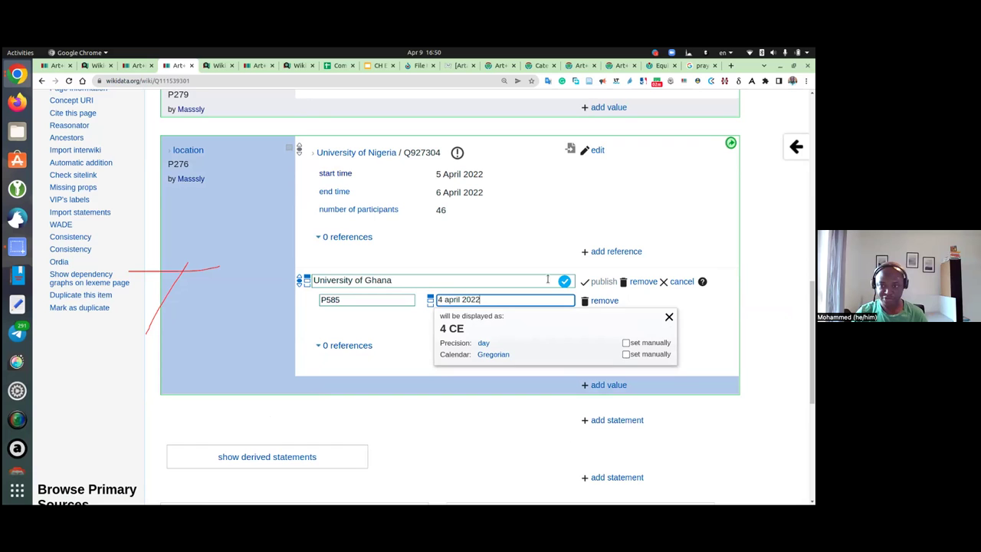
click(599, 282)
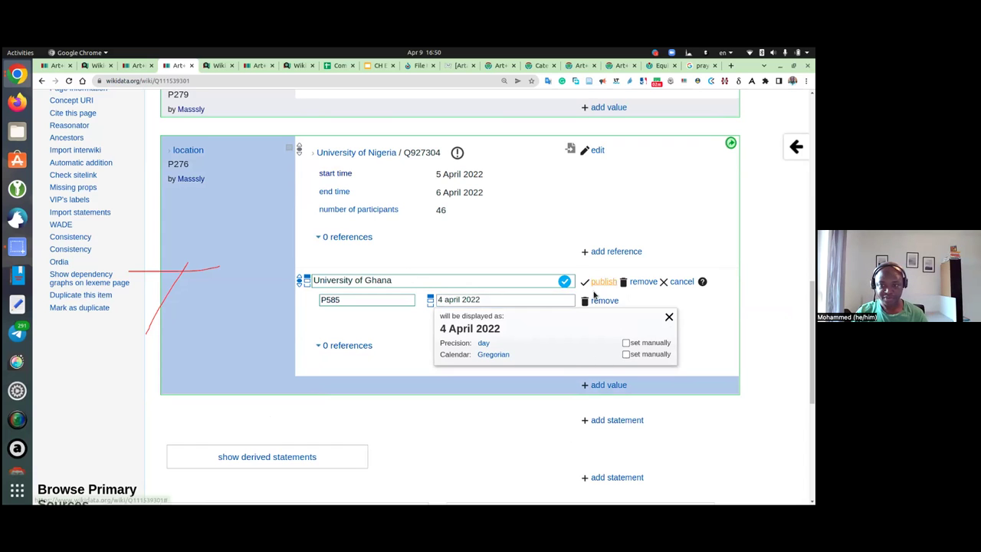
click(597, 283)
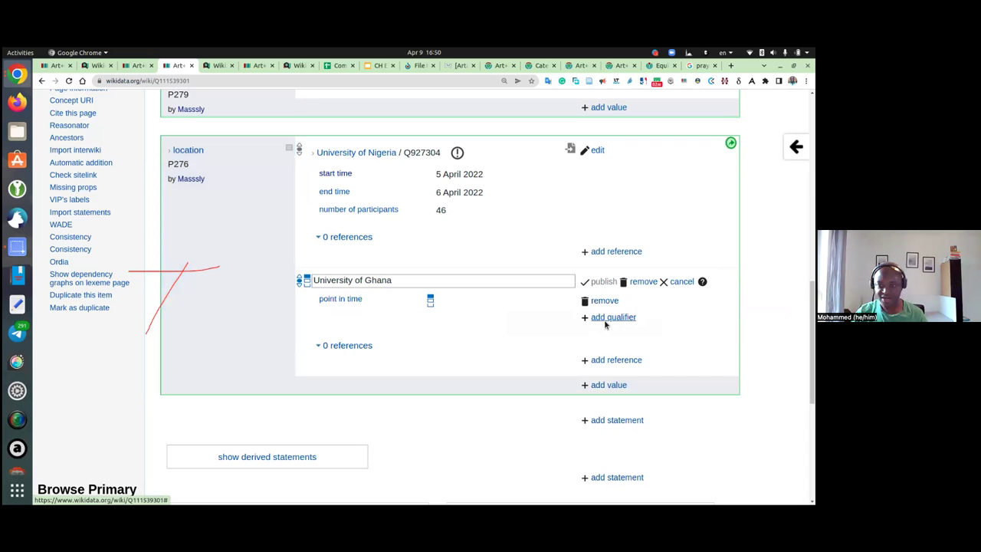
- Add a number of participants qualifier of 34 to the University of Ghana location and publish
click(610, 318)
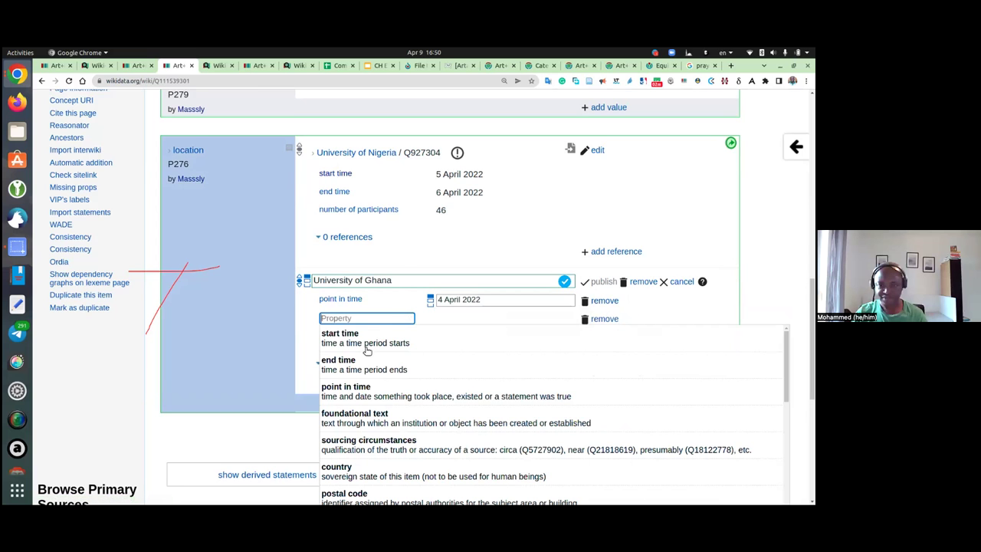
key(Up)
key(Up)
text(p)
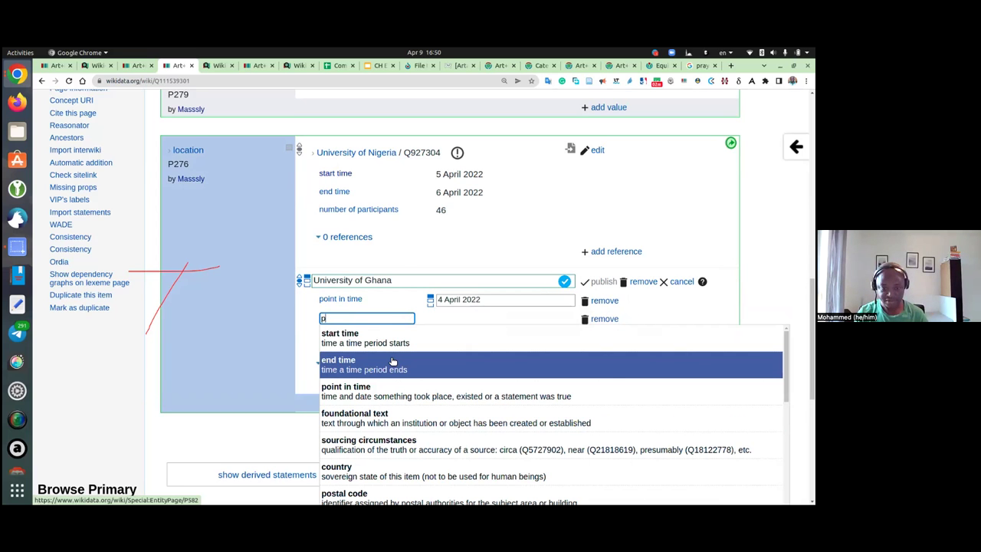
text(arti)
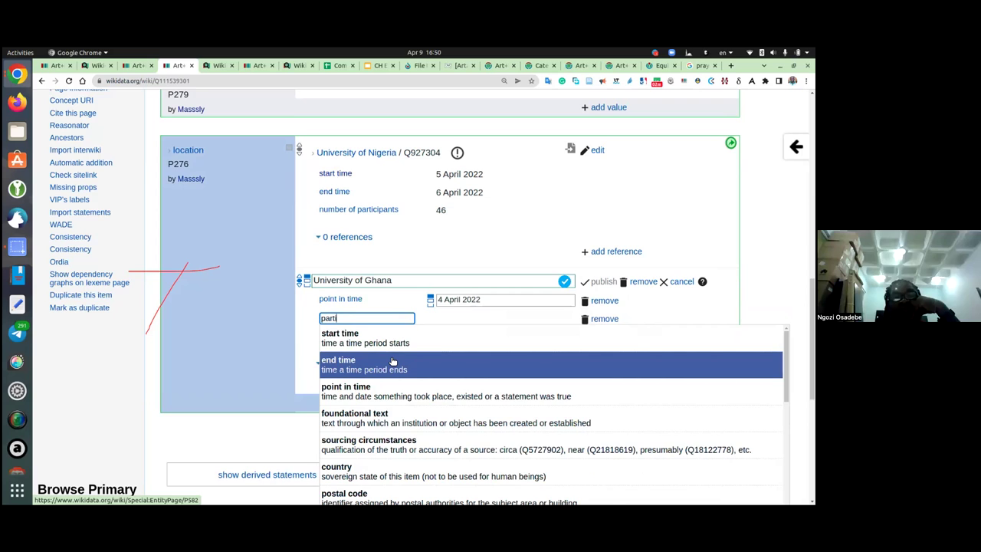
text(cipants)
click(424, 337)
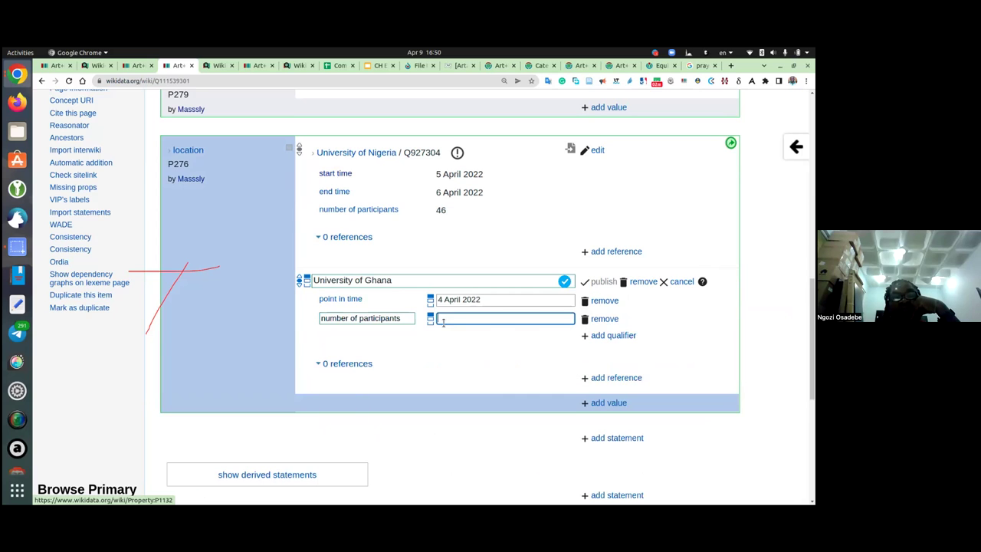
text(3)
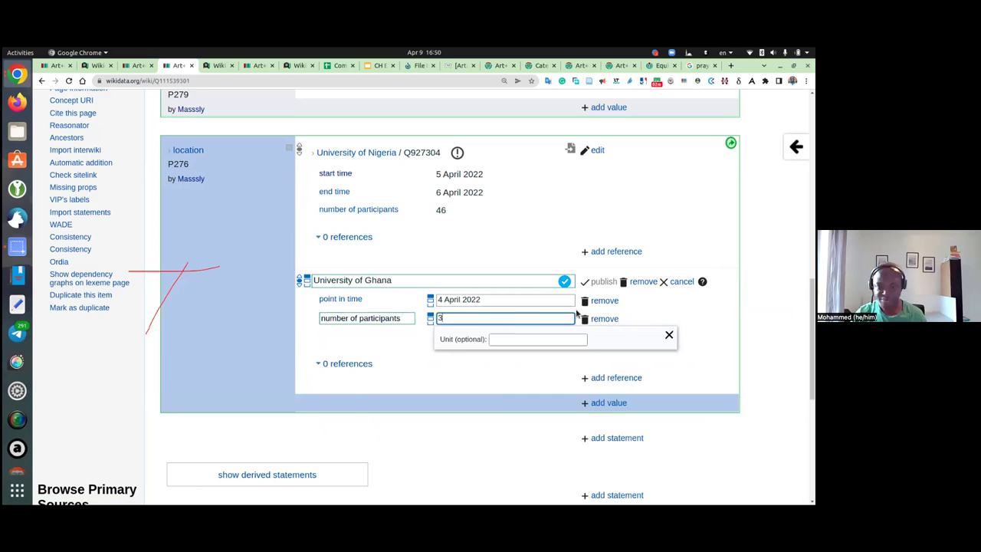
text(4)
key(Return)
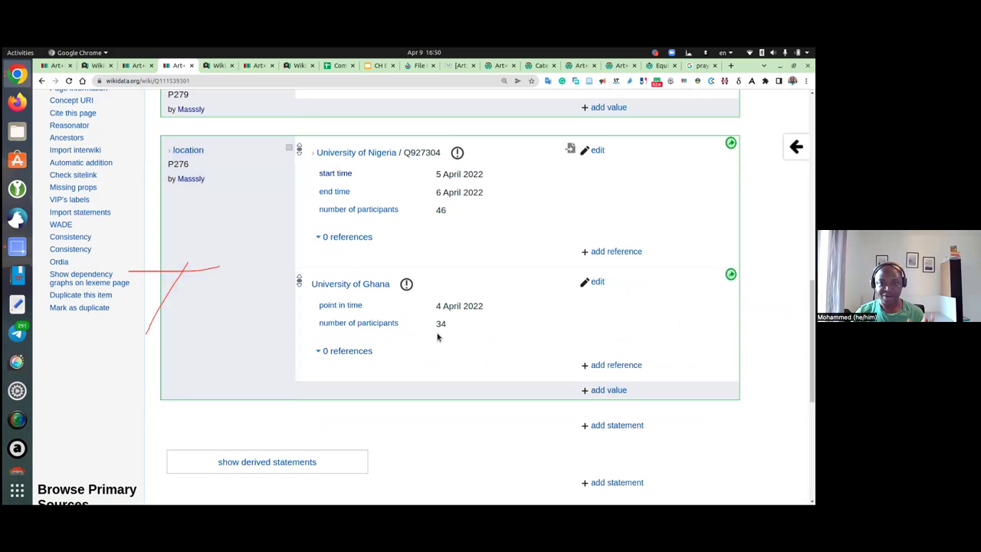
click(610, 391)
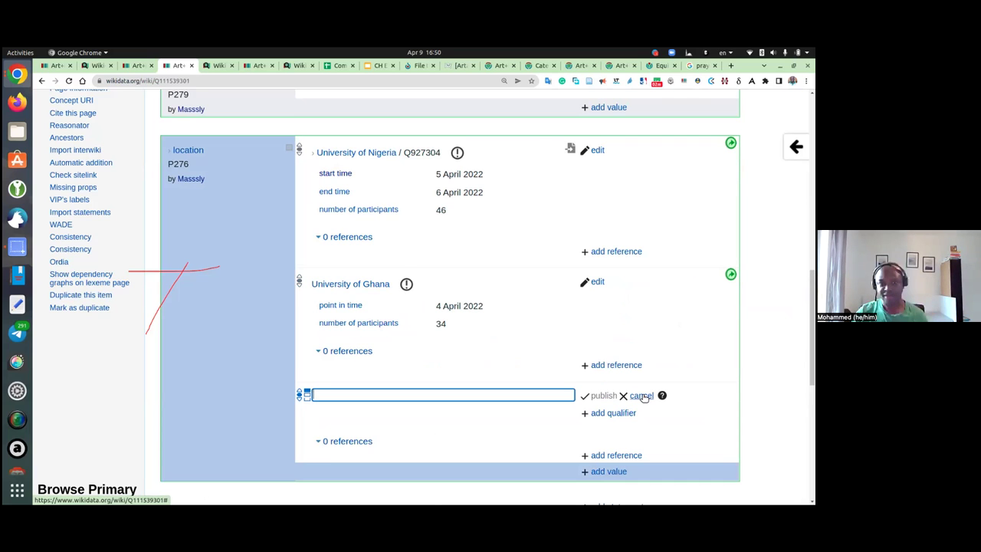
click(642, 396)
- Browse the location entries on Art+Feminism's 2020 campaign item and open the Wikidata Query Service map query of its editathons
scroll(481, 306, up, 2)
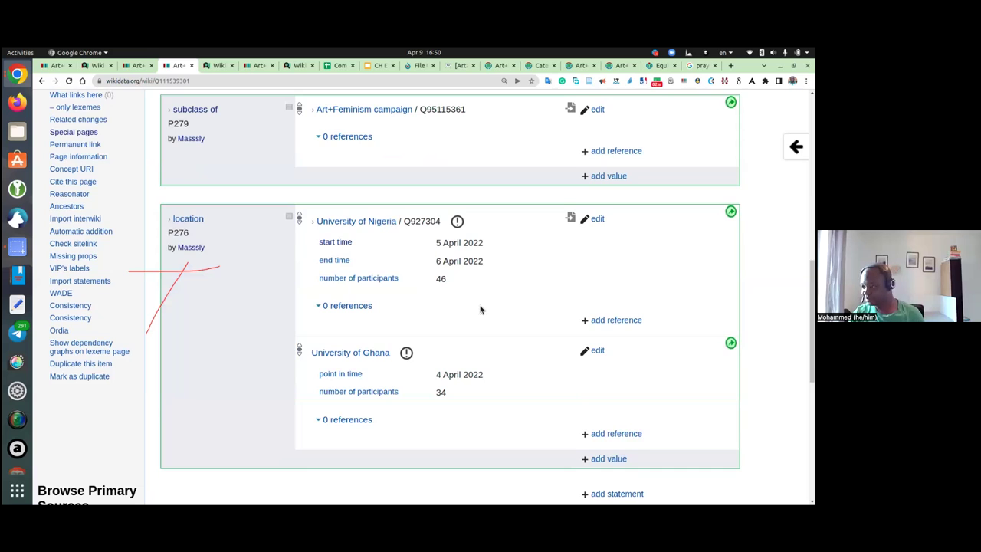
scroll(481, 309, up, 2)
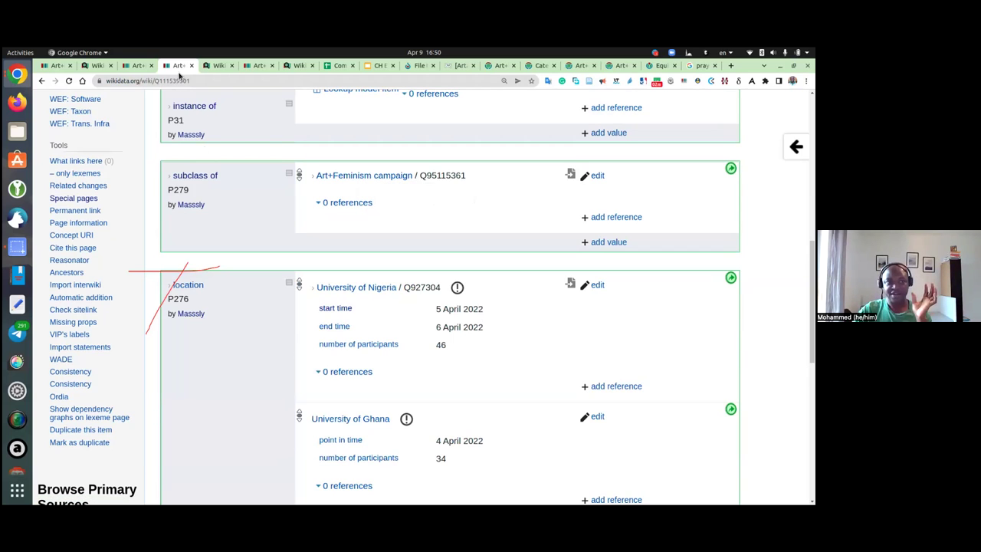
click(58, 65)
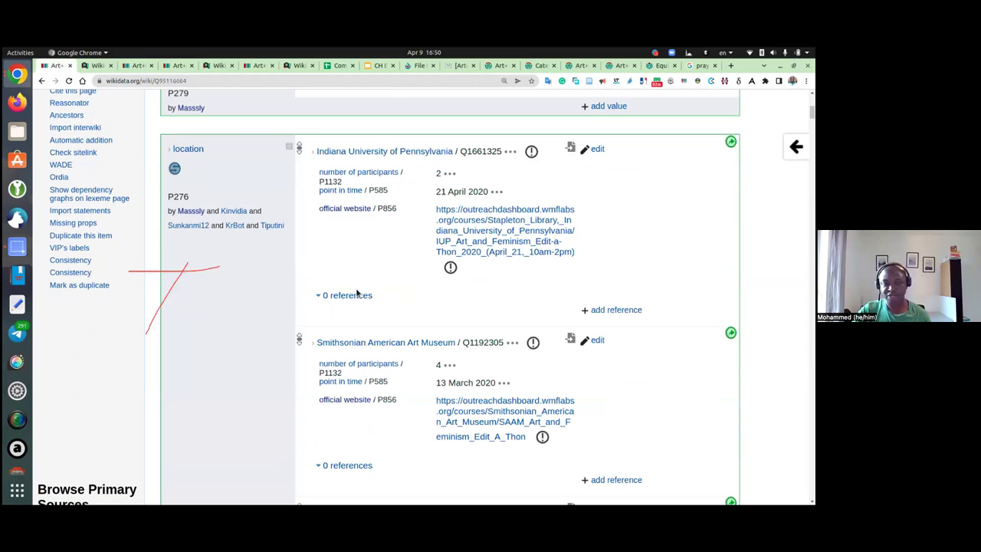
scroll(364, 307, up, 5)
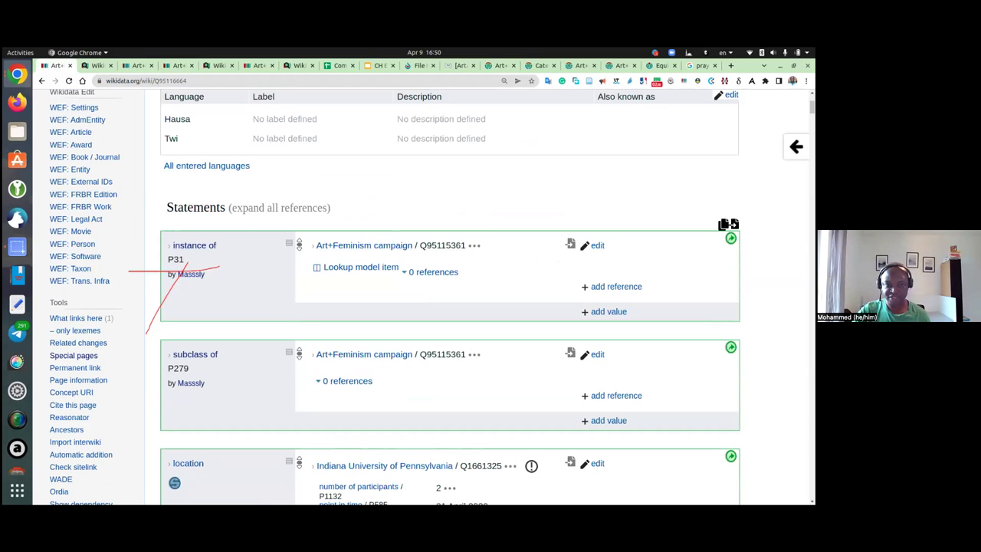
scroll(450, 299, up, 2)
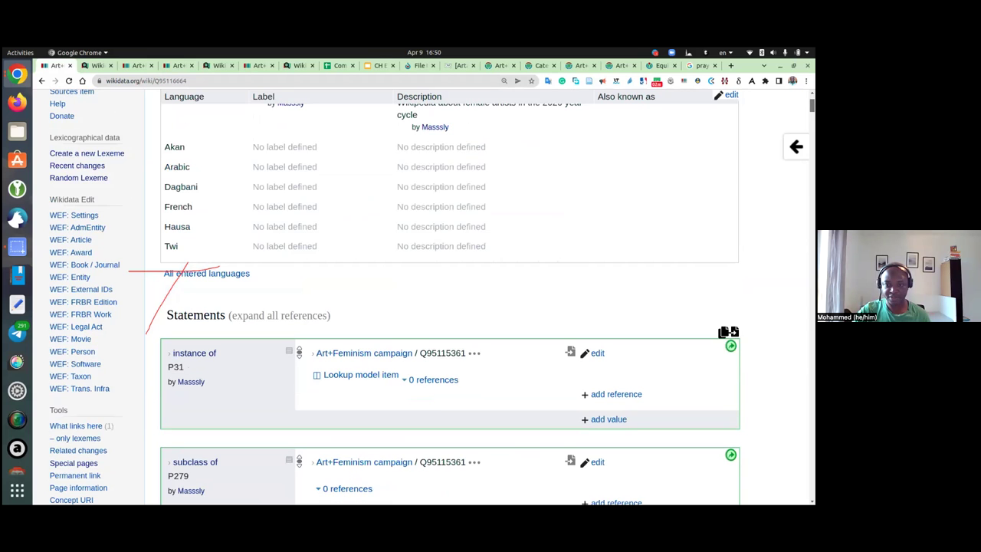
scroll(450, 299, up, 5)
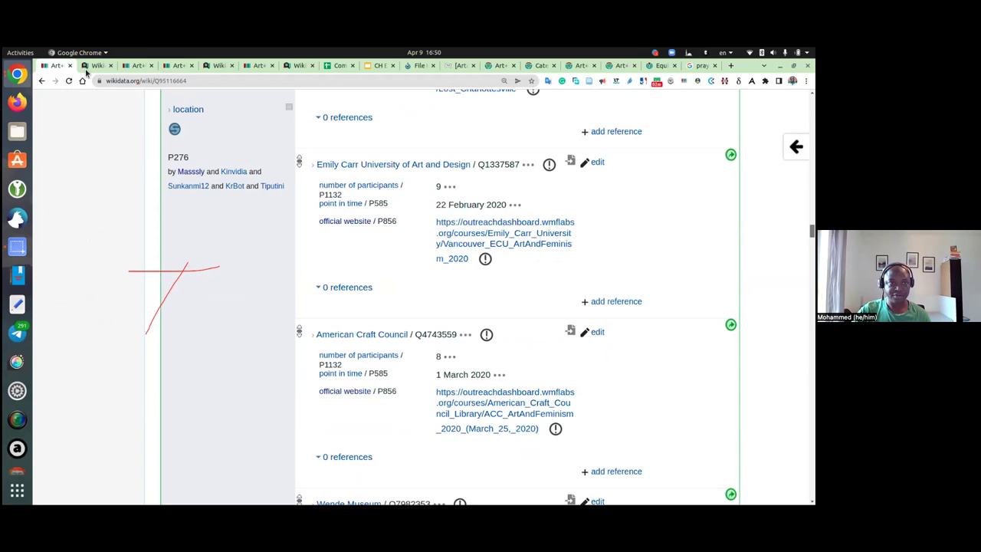
scroll(565, 262, up, 5)
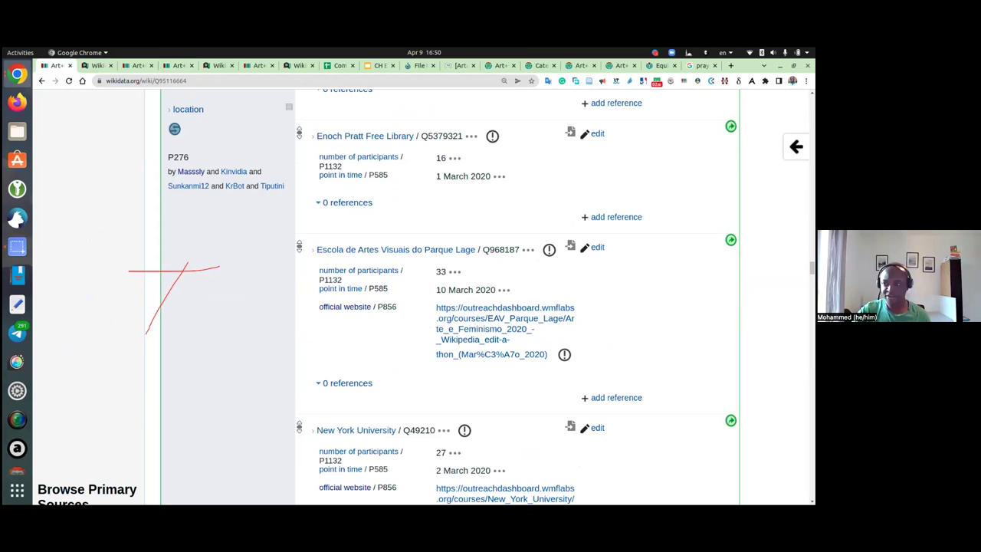
key(ctrl+Tab)
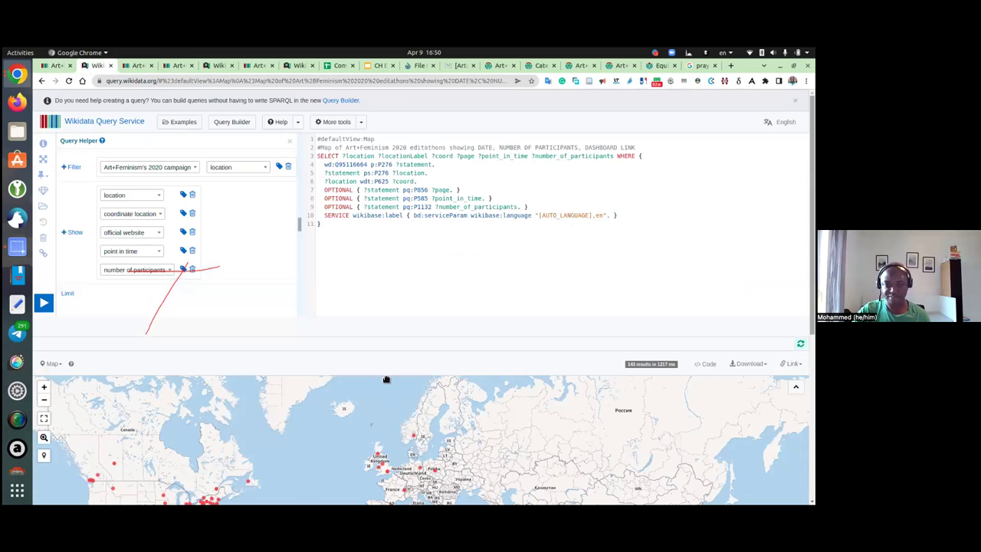
- Examine the world map of Art+Feminism 2020 editathon locations returned by the query
scroll(387, 376, down, 3)
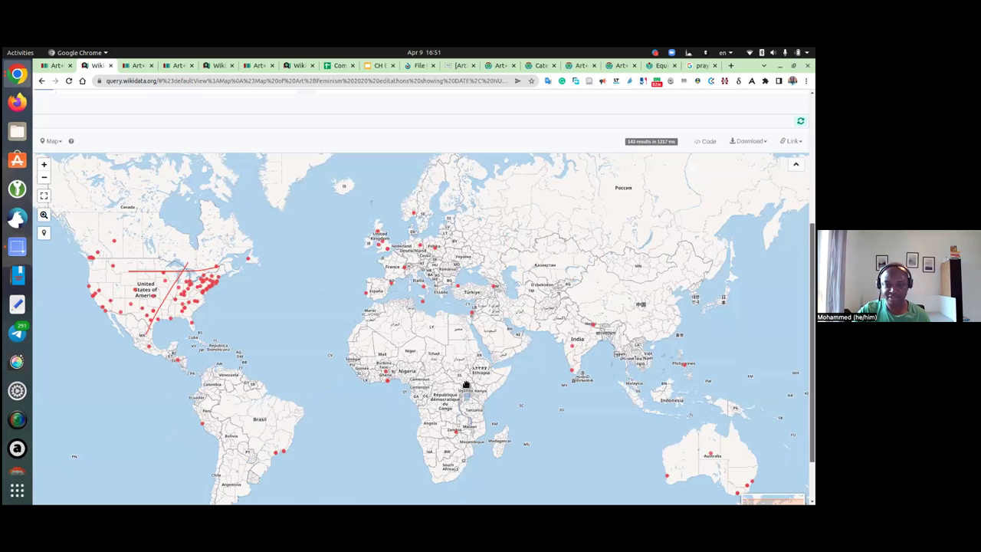
click(427, 345)
click(536, 289)
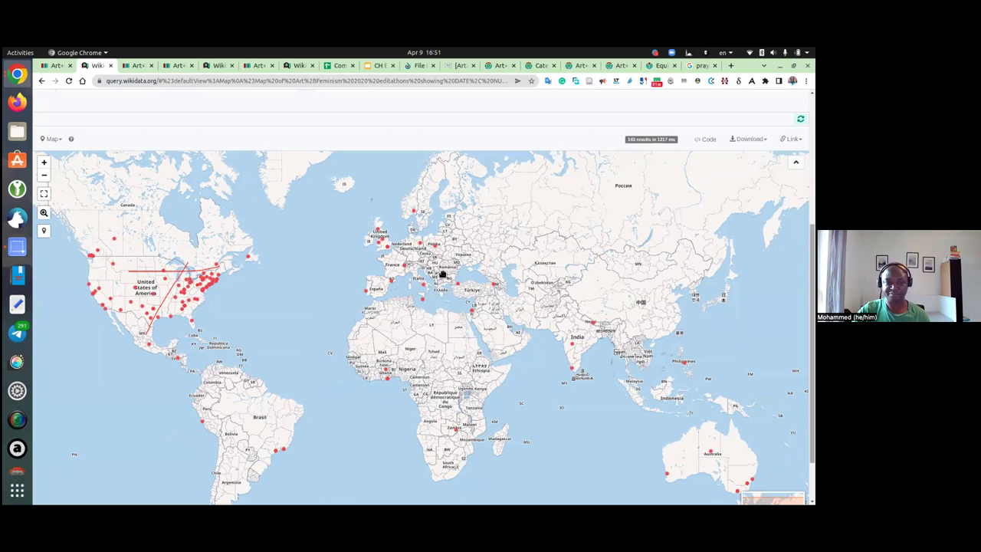
scroll(471, 283, down, 1)
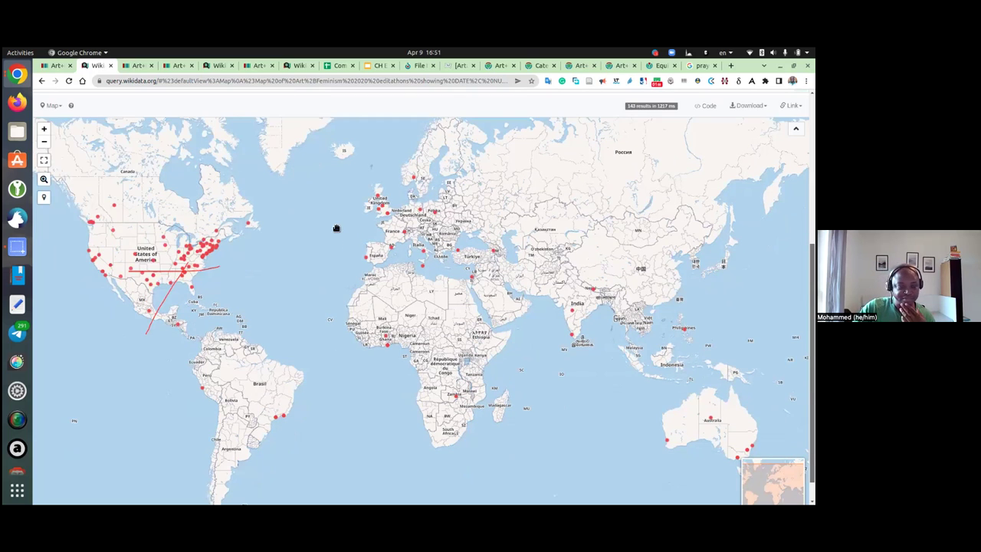
scroll(329, 223, down, 1)
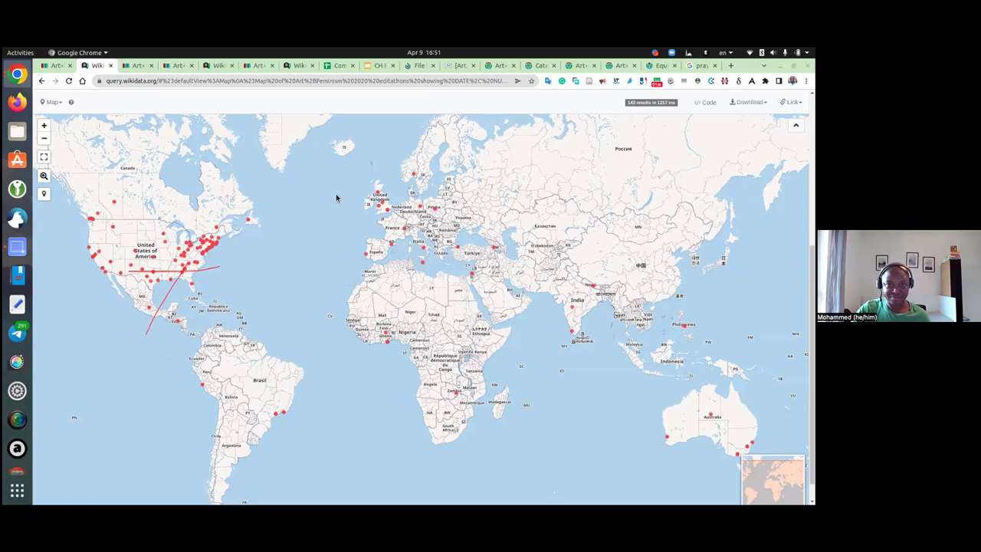
- Look at Art+Feminism's 2021 campaign item and the heading of the 2022 campaign item
key(ctrl+Tab)
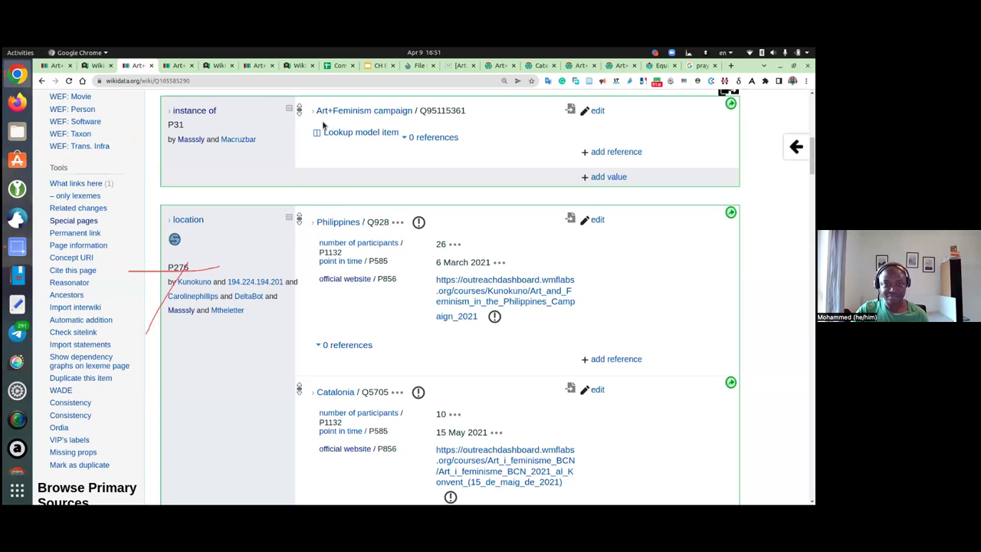
click(253, 66)
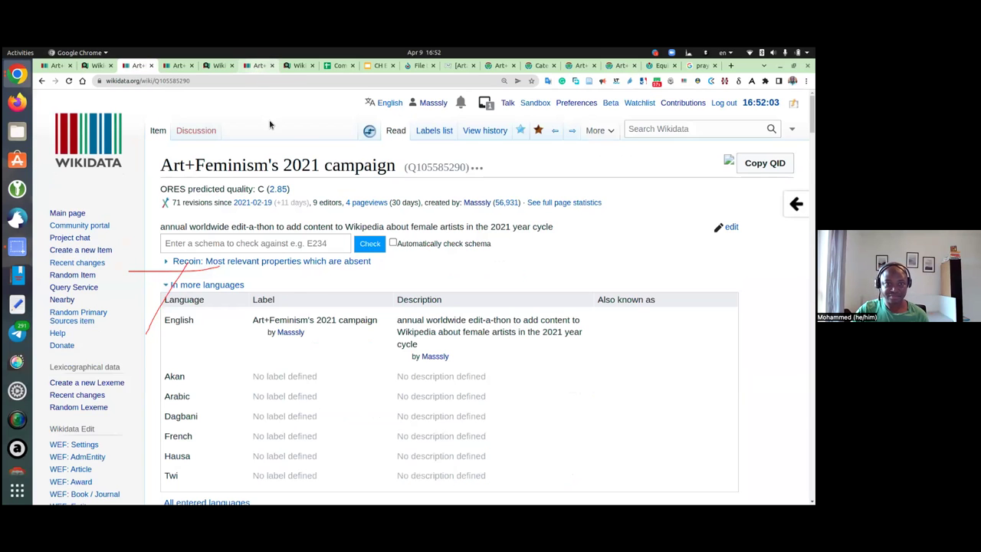
key(ctrl+Tab)
key(ctrl+Tab)
click(264, 79)
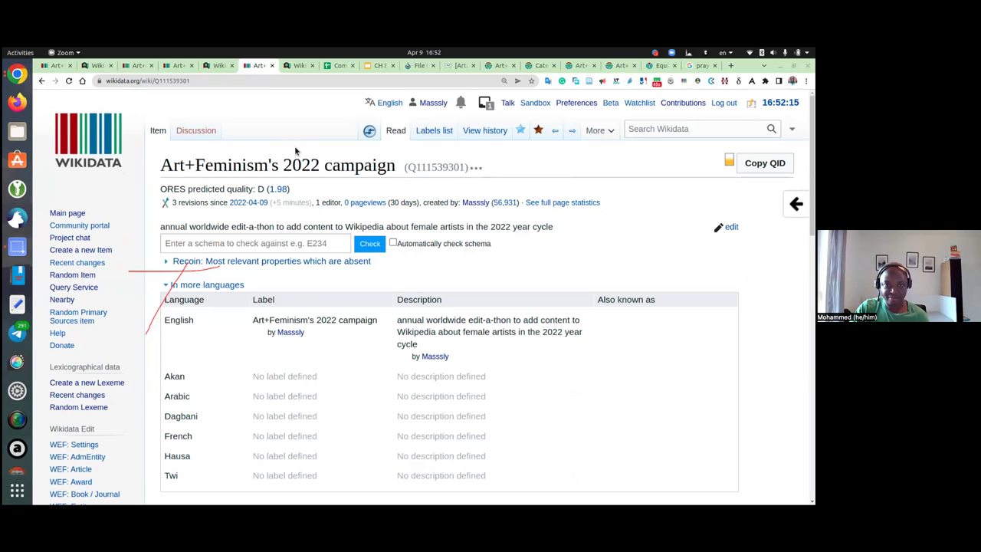
drag(396, 164, 247, 164)
click(249, 163)
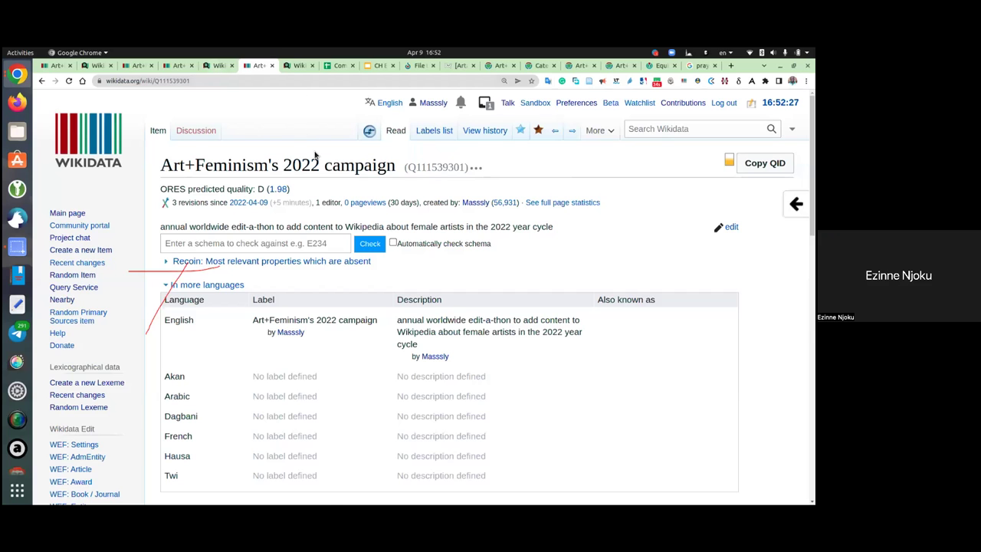
- Copy the short URL of the Art+Feminism 2022 editathons map query and rerun the query
key(ctrl+Page_Up)
click(303, 67)
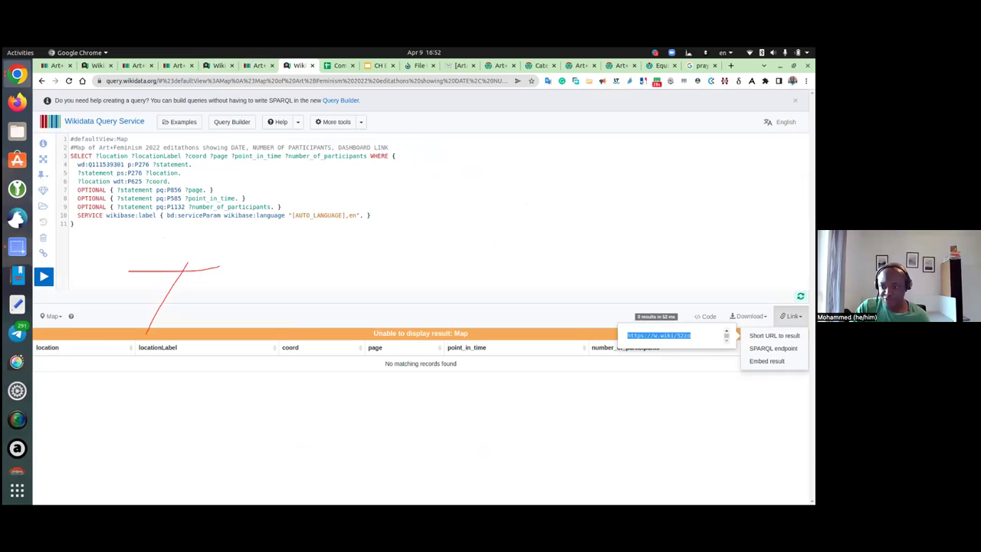
right_click(628, 337)
click(649, 343)
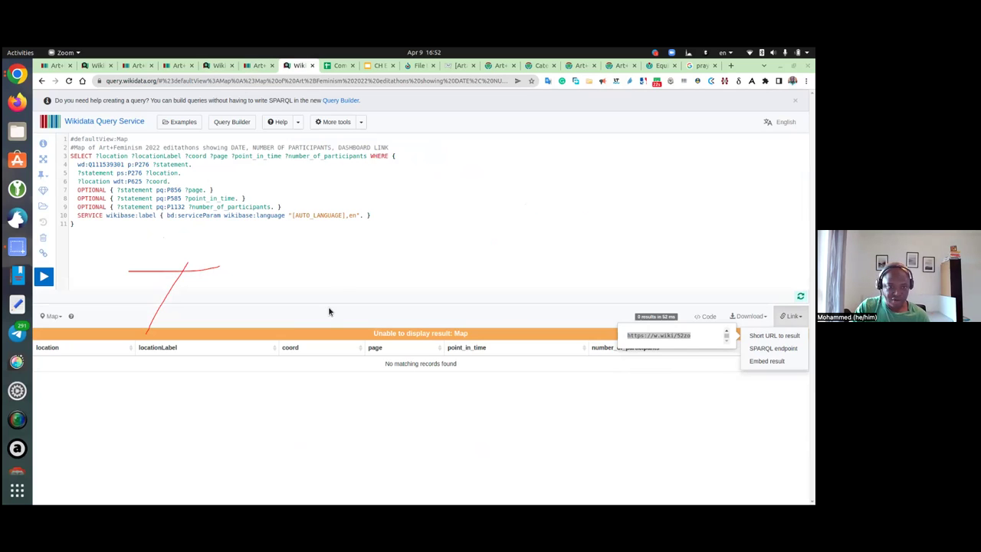
click(76, 303)
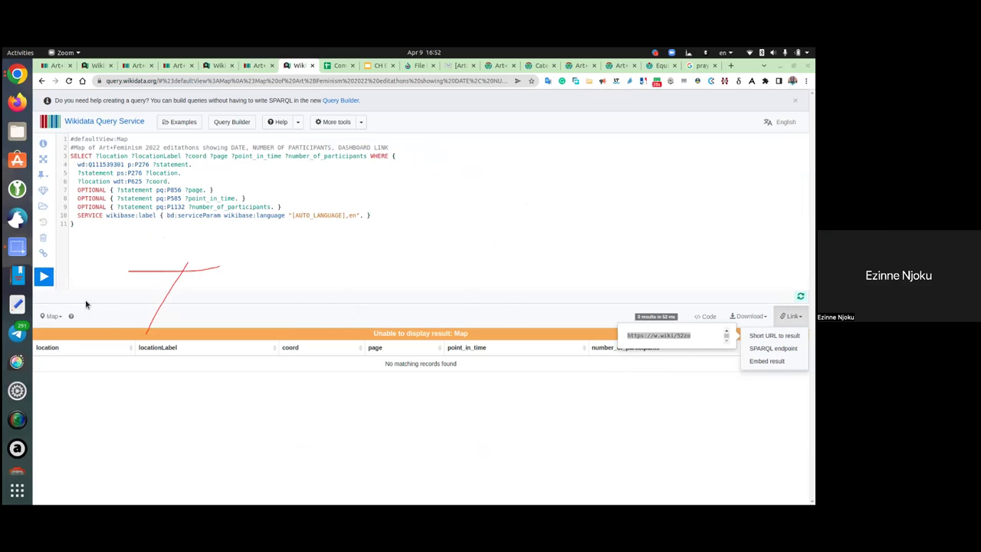
key(ctrl+Return)
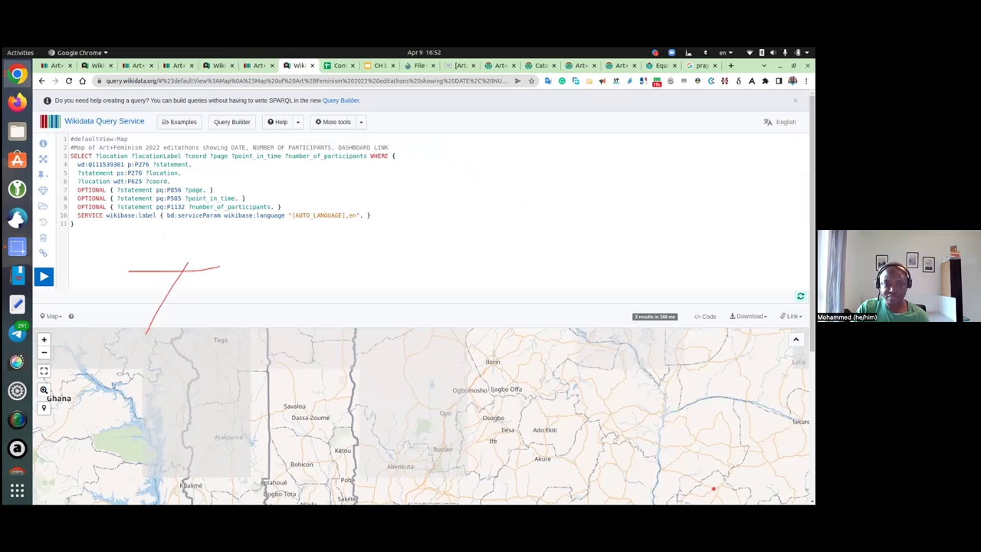
- Zoom the 2022 results map out to West Africa and inspect the University of Nigeria and University of Ghana markers
scroll(797, 222, down, 3)
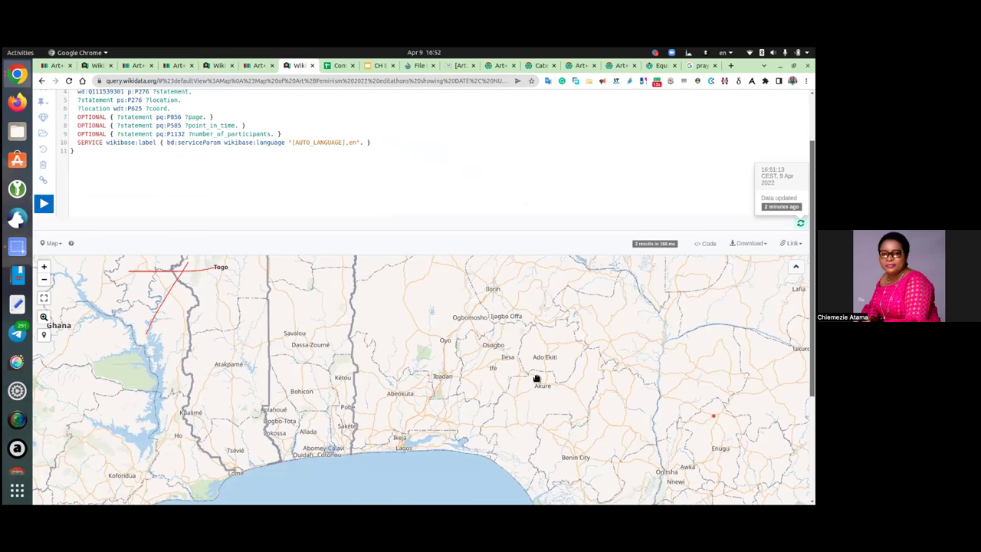
scroll(638, 298, down, 1)
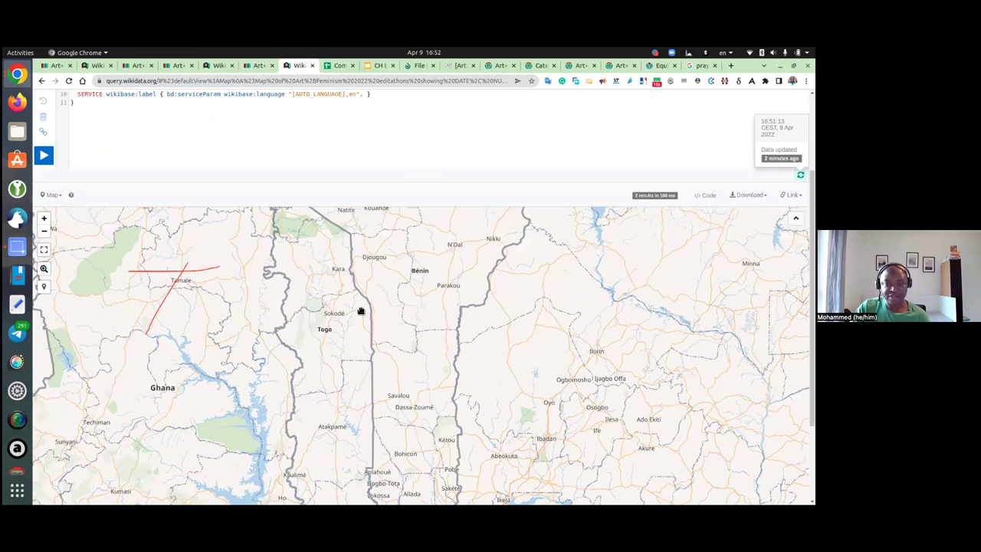
scroll(353, 383, down, 2)
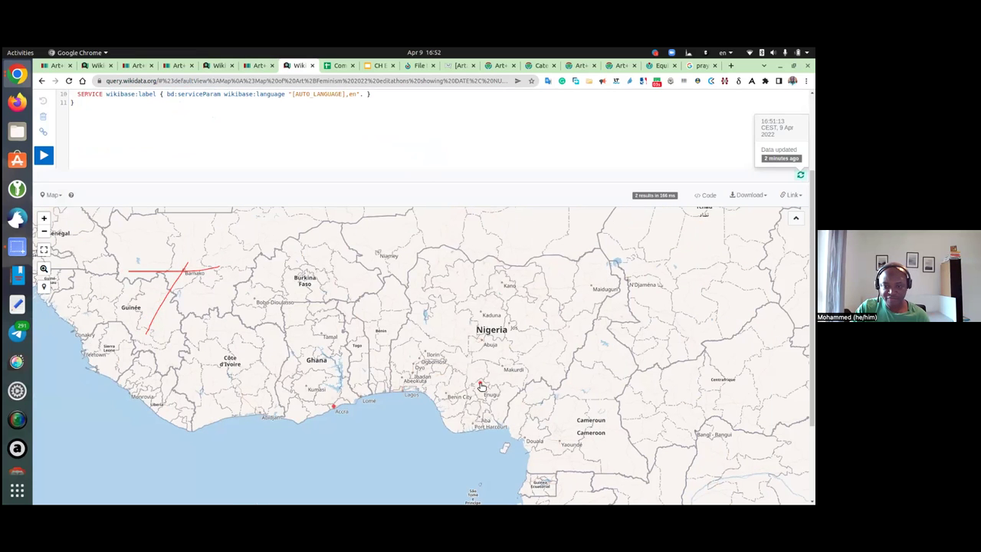
click(480, 384)
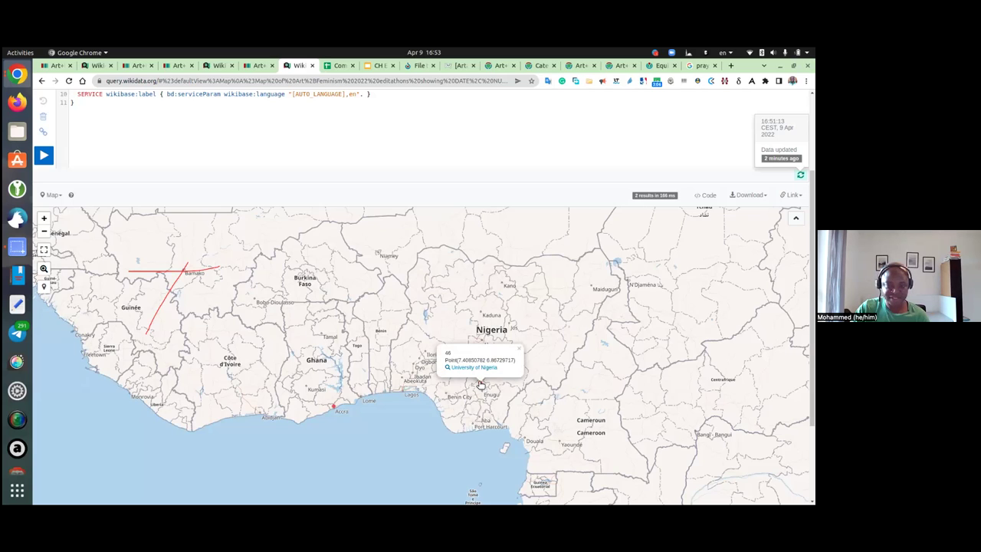
drag(452, 353, 515, 360)
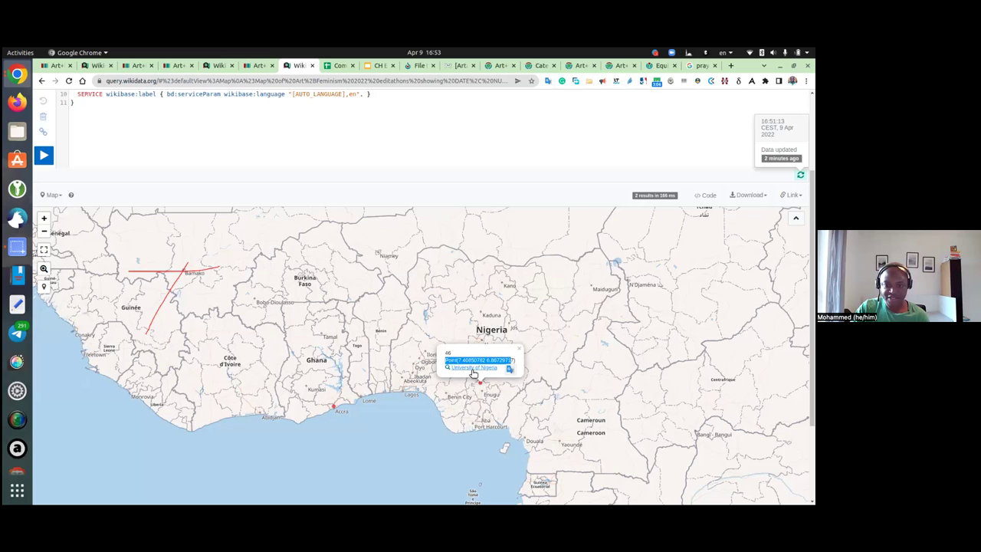
click(334, 407)
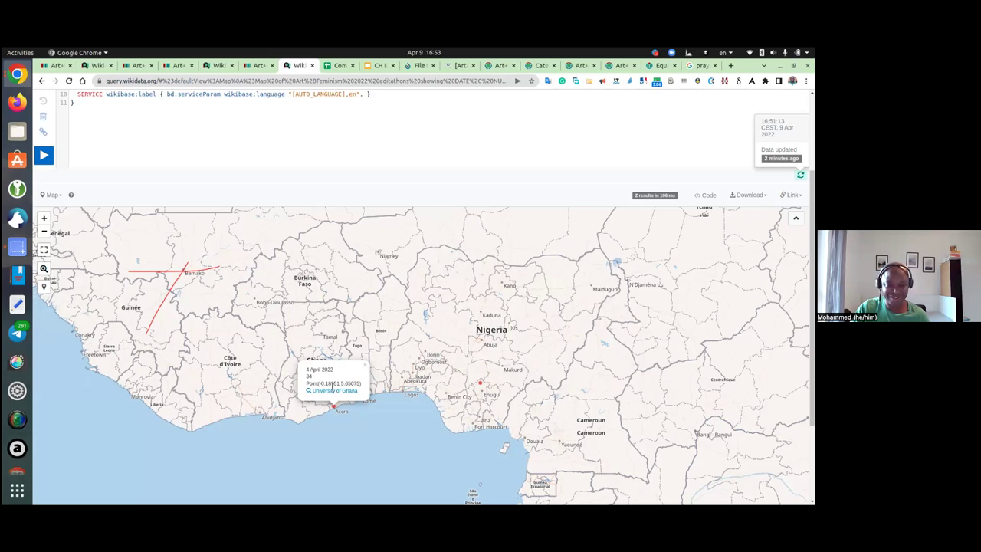
click(330, 407)
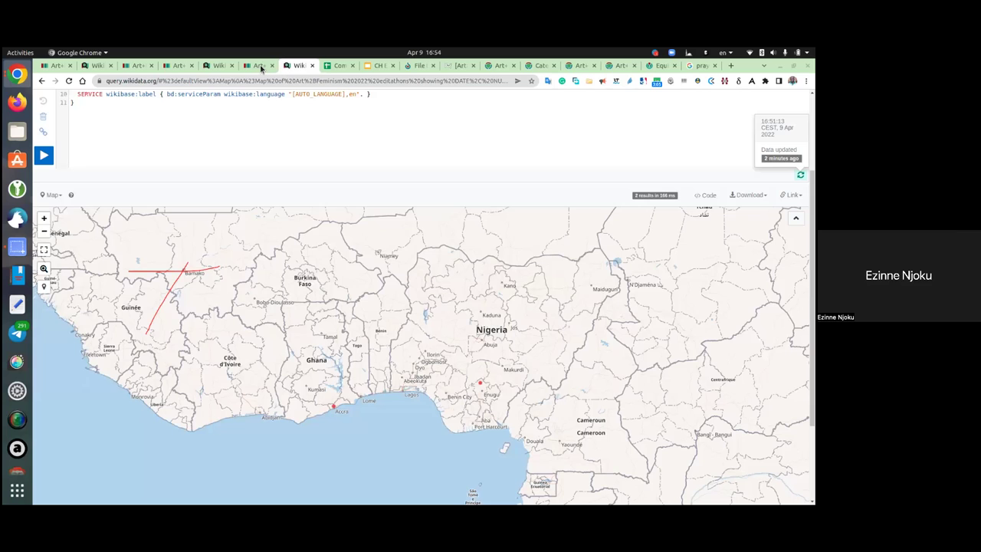
- Review the location statements and their date and participant qualifiers on the 2022 campaign item
click(184, 68)
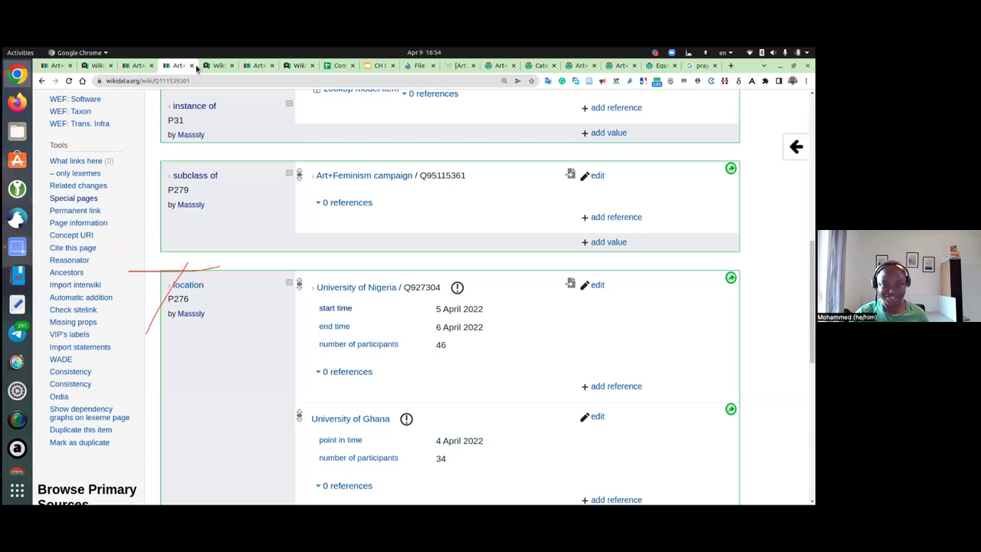
click(136, 66)
click(180, 66)
key(ctrl+minus)
scroll(418, 318, down, 2)
scroll(420, 314, down, 4)
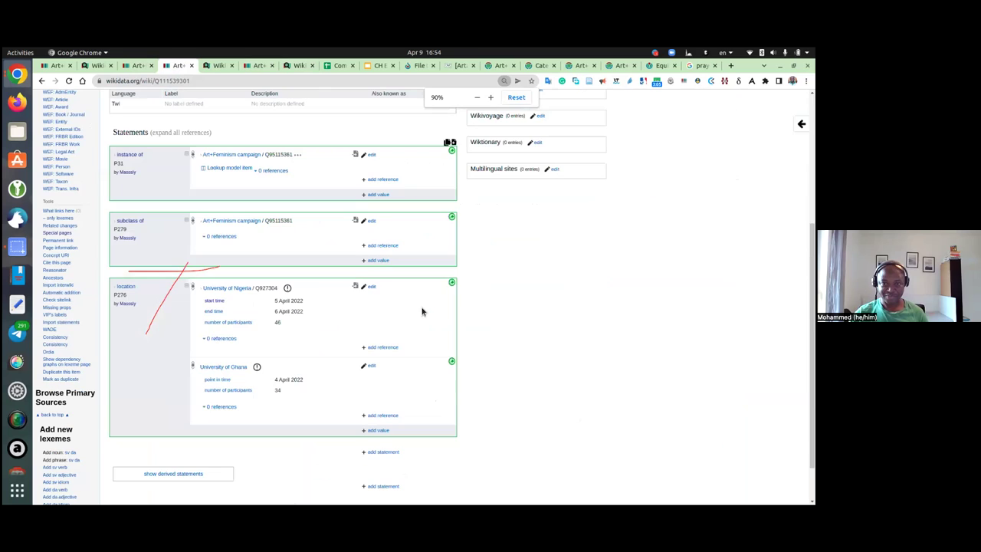
scroll(422, 311, up, 1)
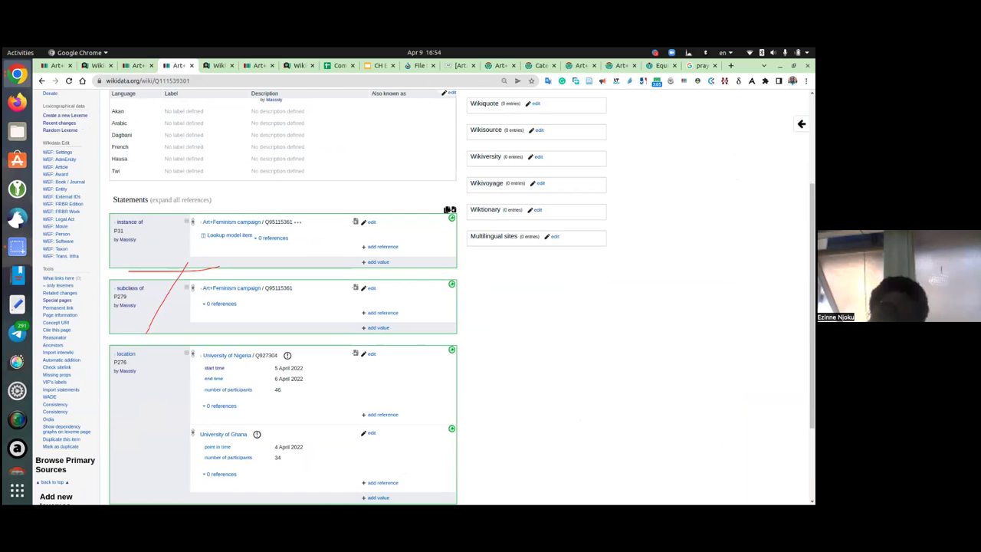
key(ctrl+plus)
key(ctrl+plus)
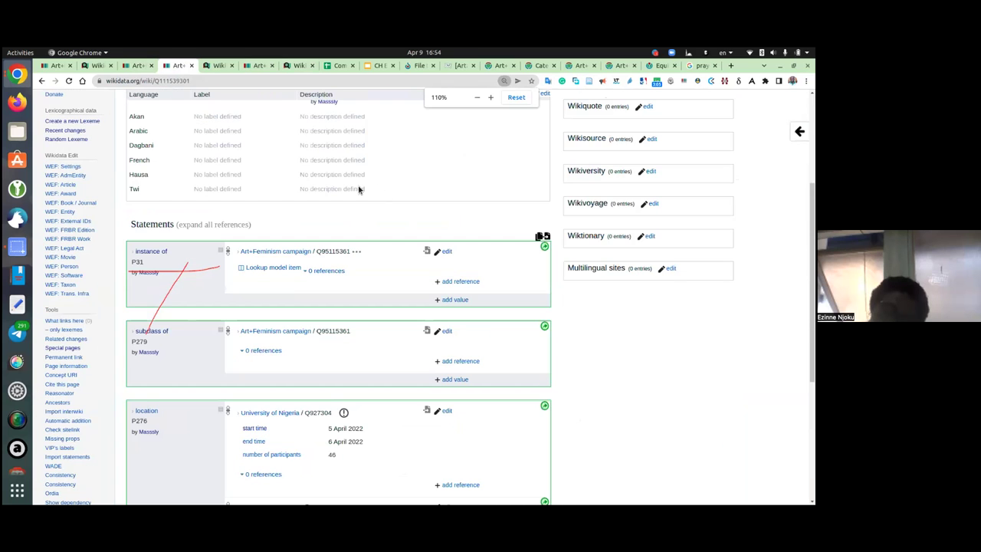
scroll(297, 327, down, 3)
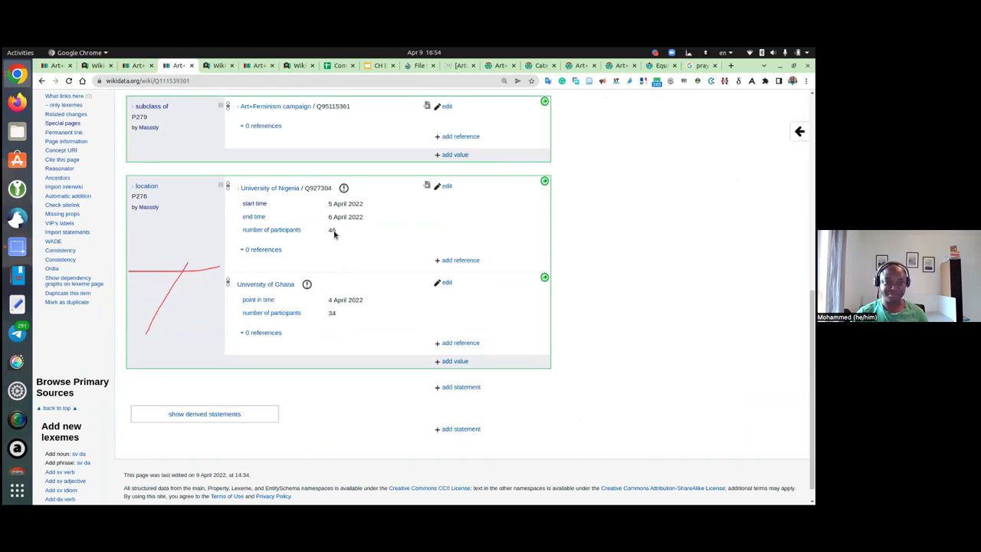
scroll(383, 257, up, 1)
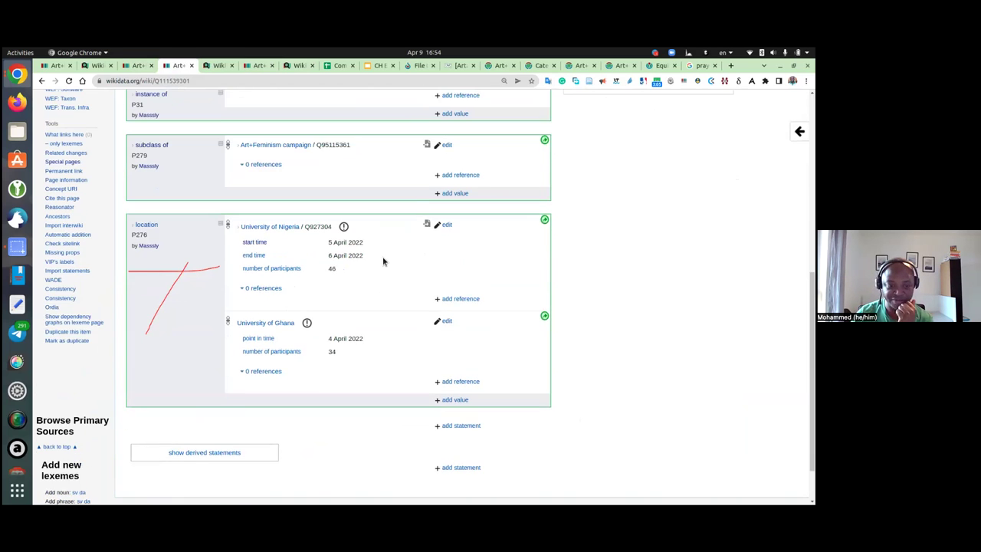
scroll(384, 262, up, 1)
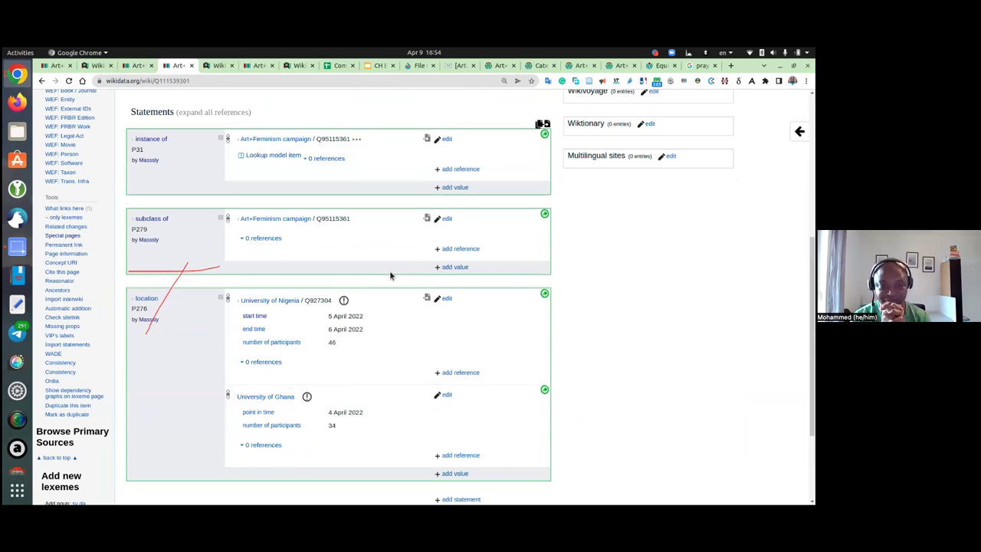
scroll(390, 275, up, 1)
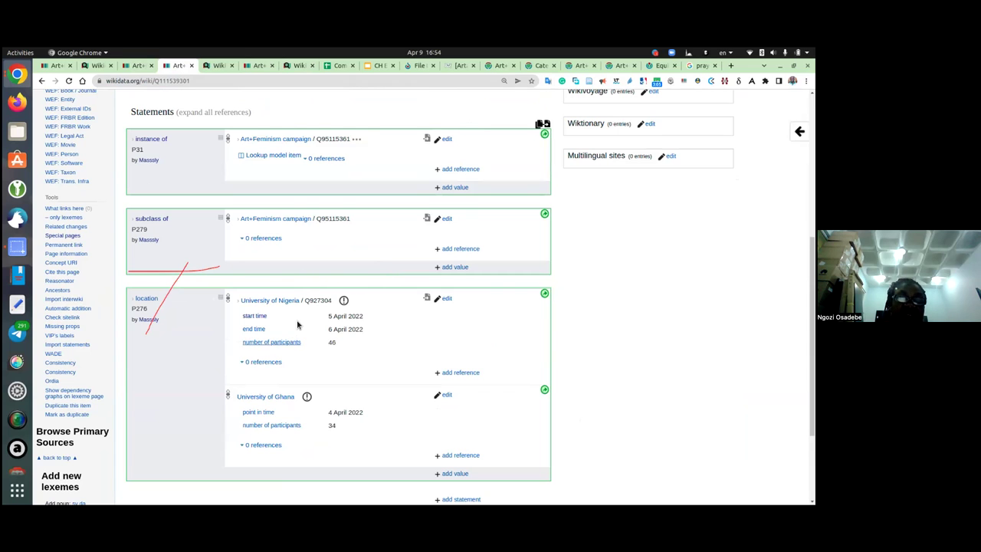
- Remove the start time and end time qualifiers from the University of Nigeria location and publish the change
scroll(298, 325, down, 2)
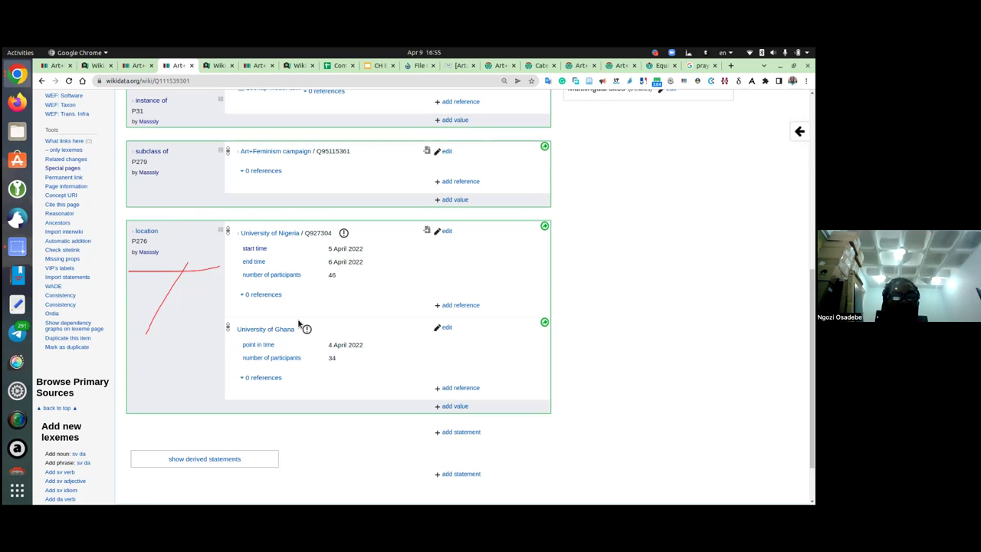
click(444, 232)
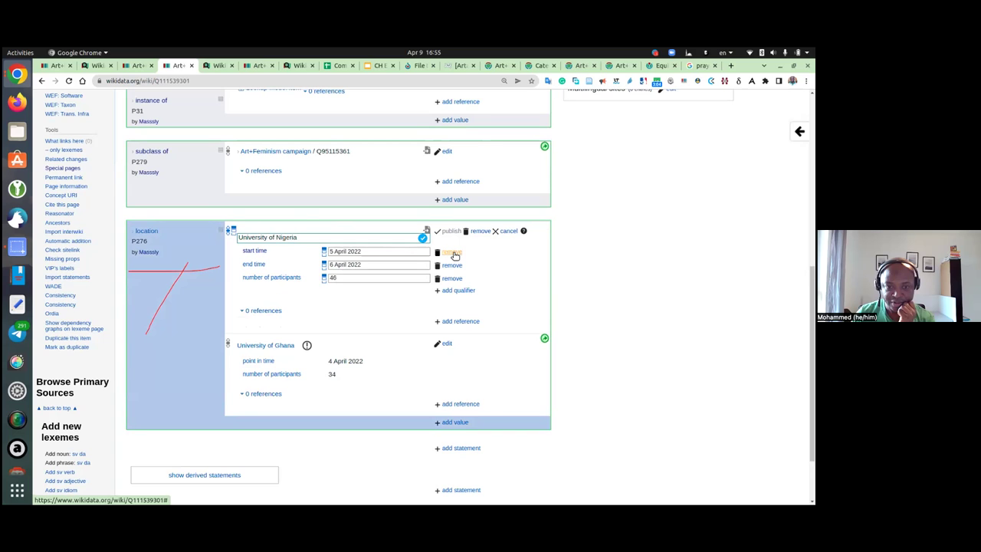
click(451, 252)
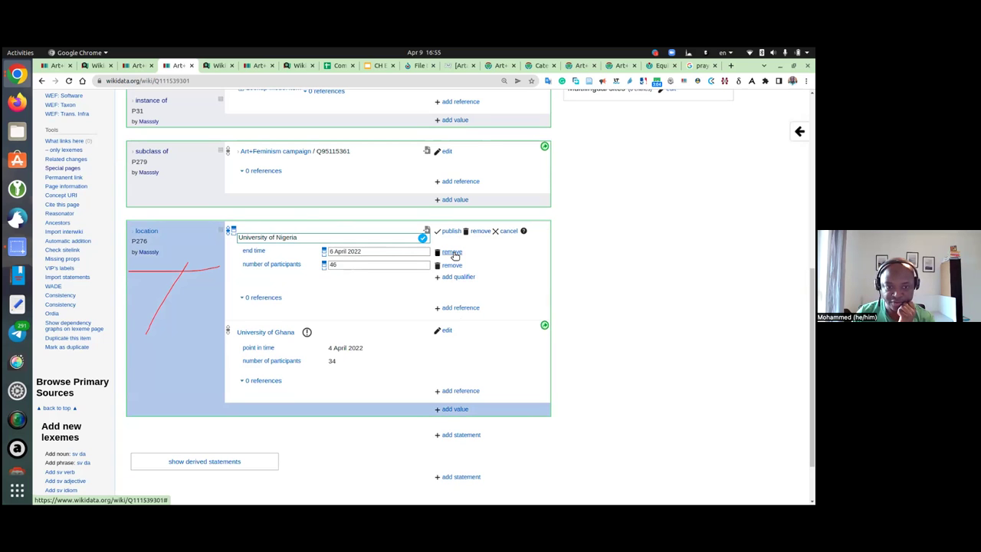
click(452, 252)
click(450, 231)
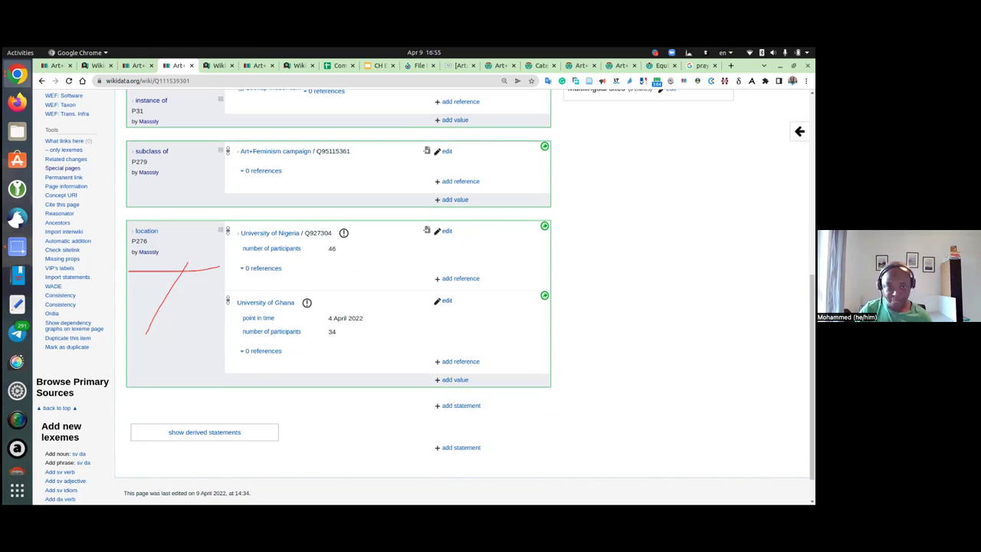
- Remove the University of Nigeria value from the location statement on the 2022 campaign item
key(ctrl+plus)
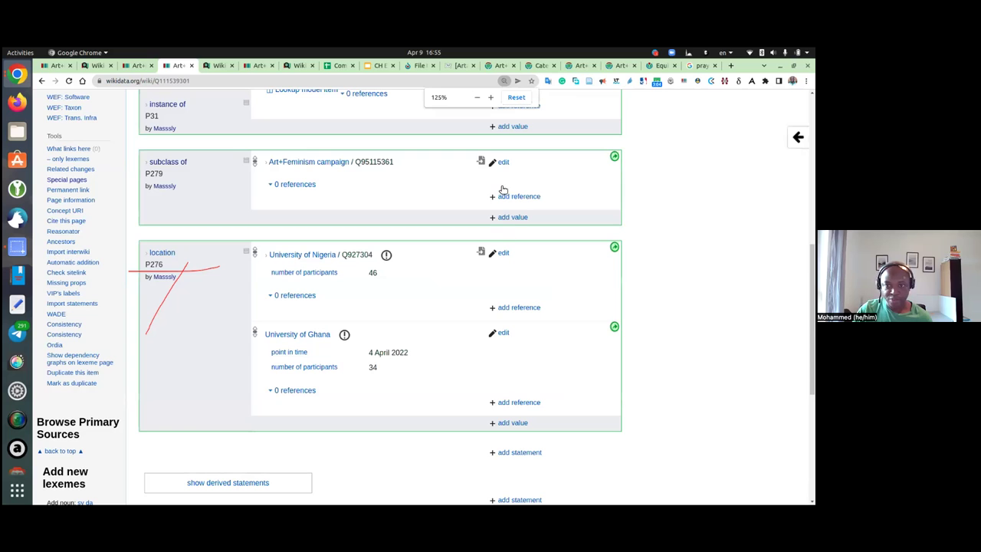
scroll(346, 242, down, 2)
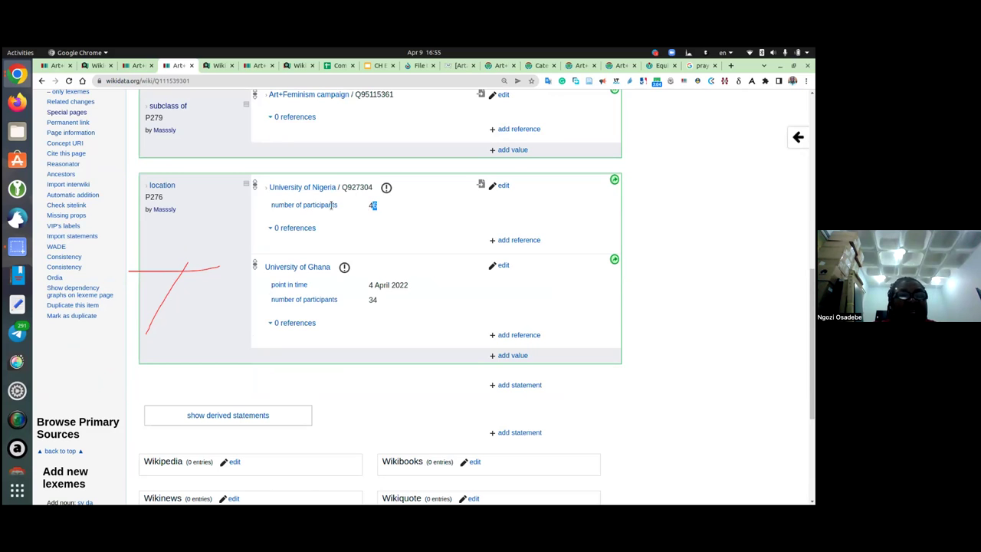
click(503, 186)
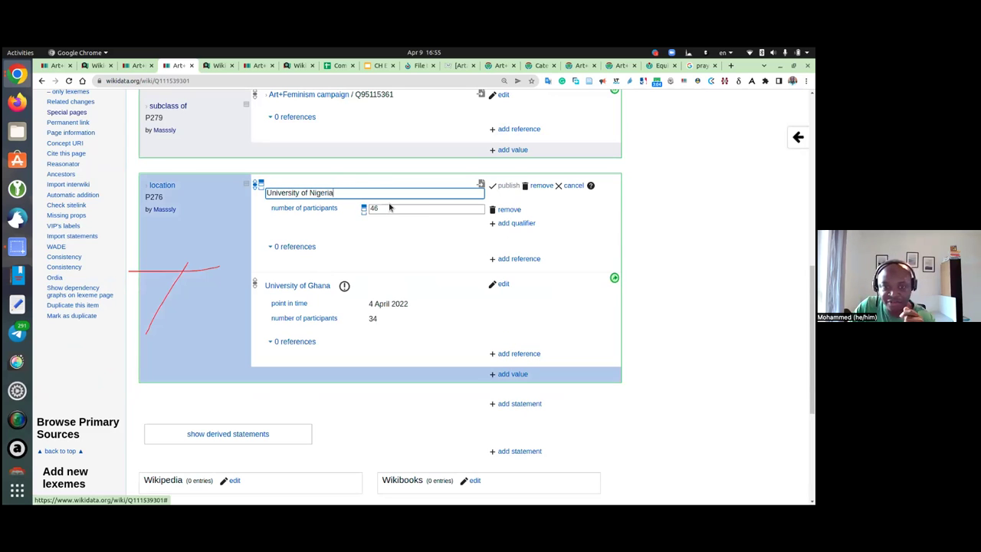
click(540, 186)
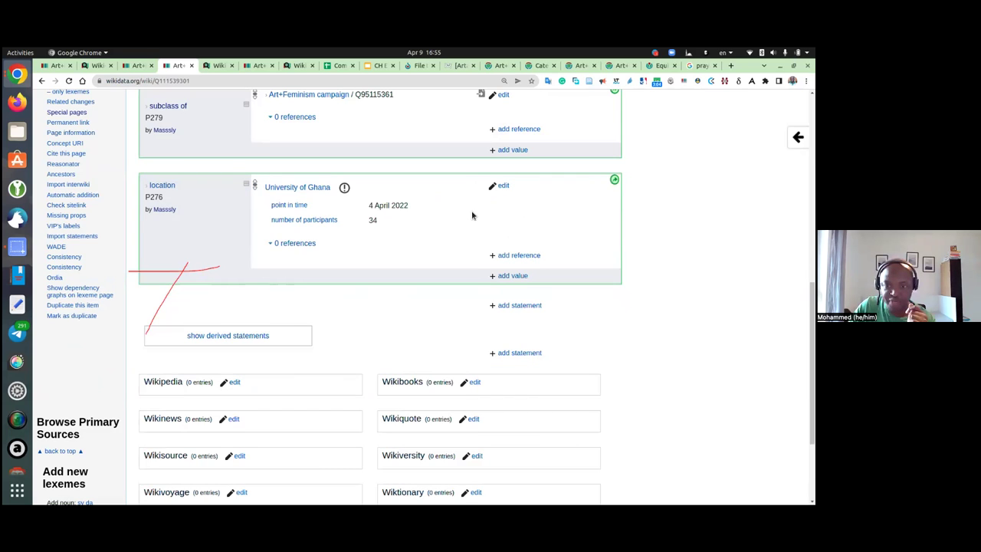
scroll(437, 256, up, 1)
click(520, 350)
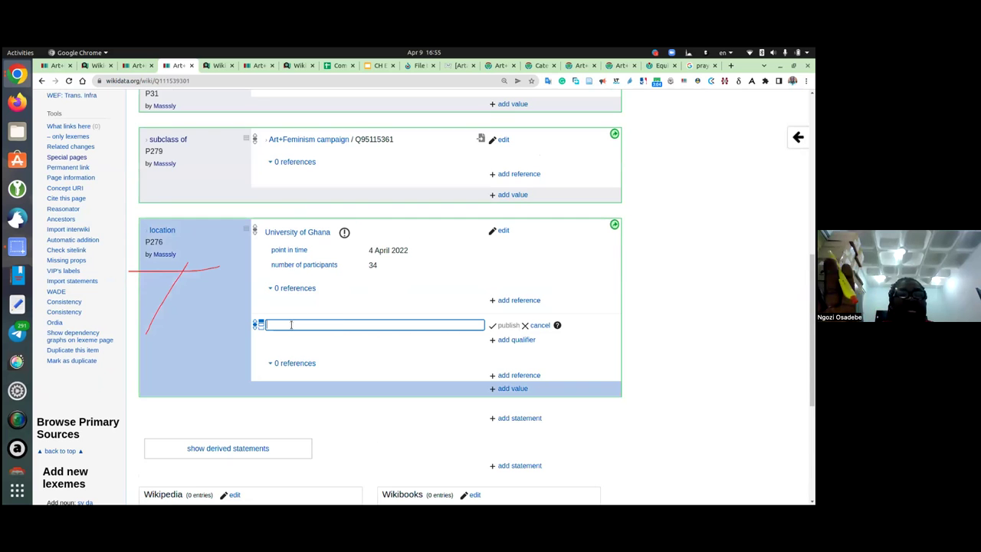
click(539, 326)
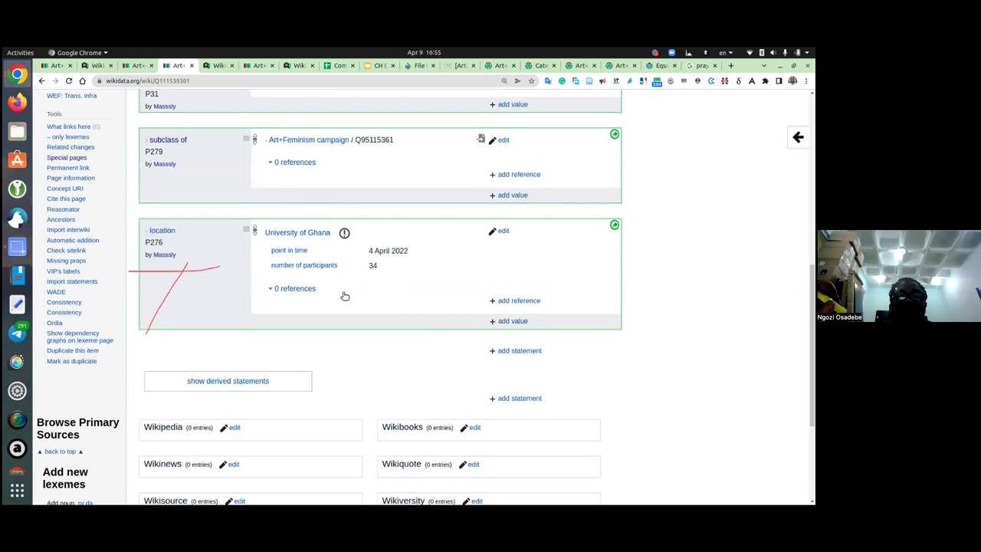
scroll(343, 297, up, 1)
scroll(344, 298, down, 1)
scroll(343, 297, down, 1)
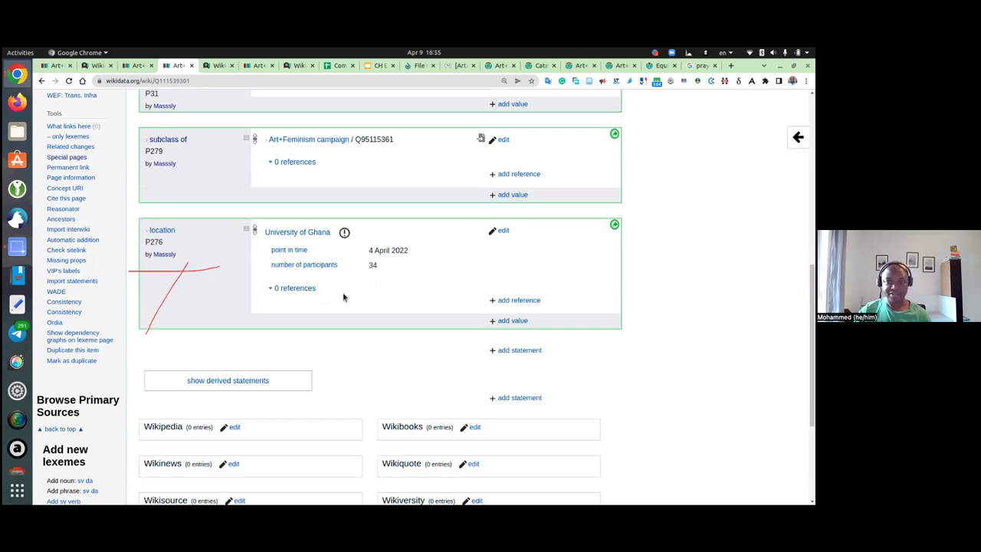
click(515, 321)
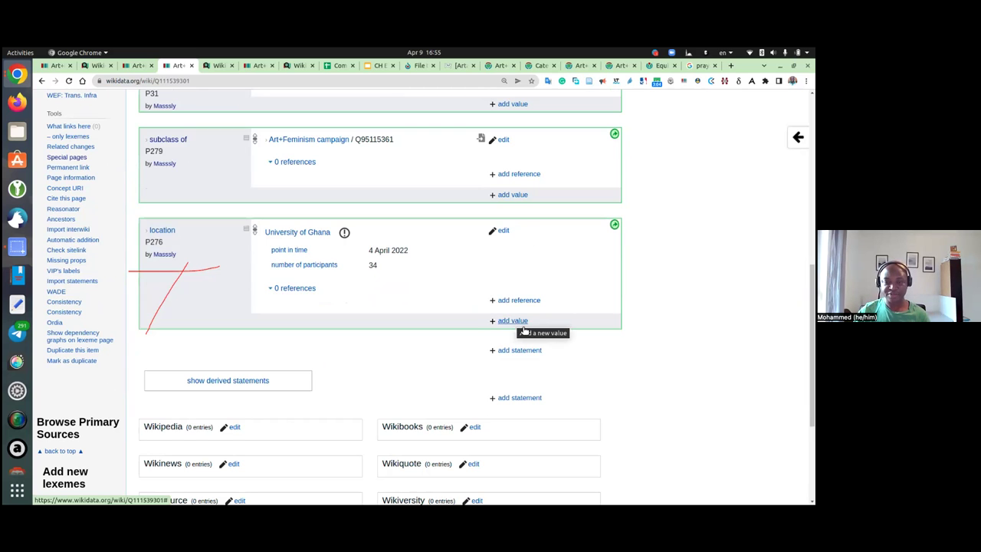
click(537, 326)
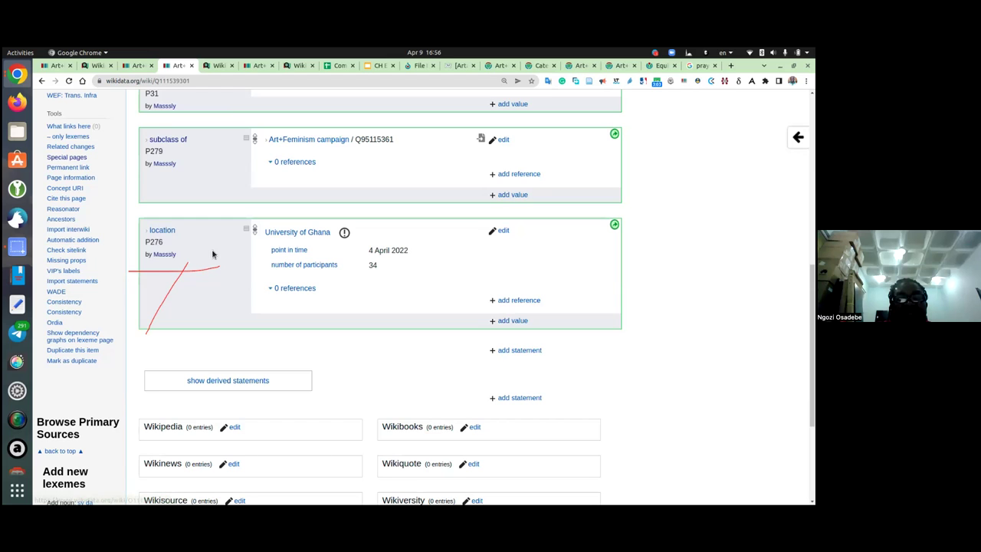
- Add University of Nigeria as a second value of the location statement and publish it
click(510, 322)
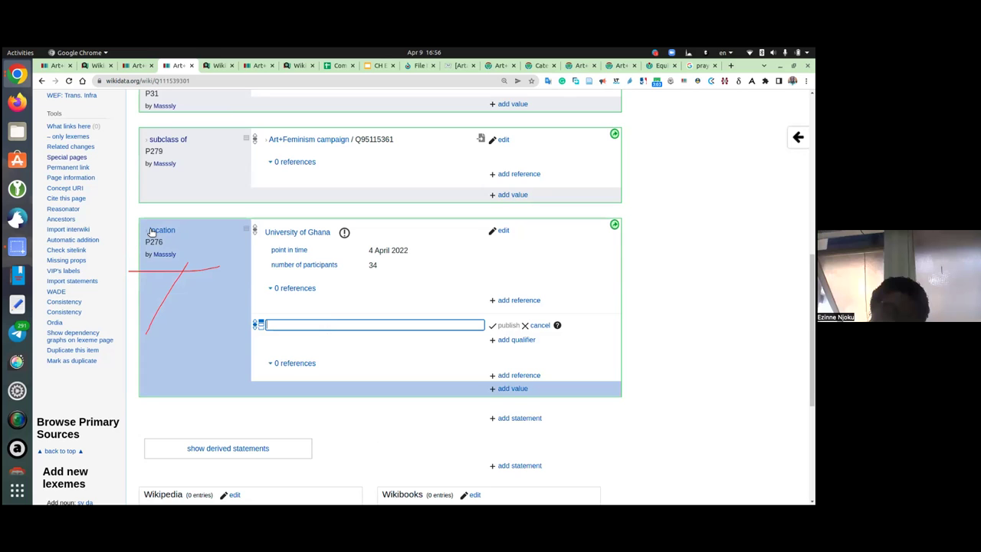
mouse_move(152, 231)
drag(147, 230, 177, 230)
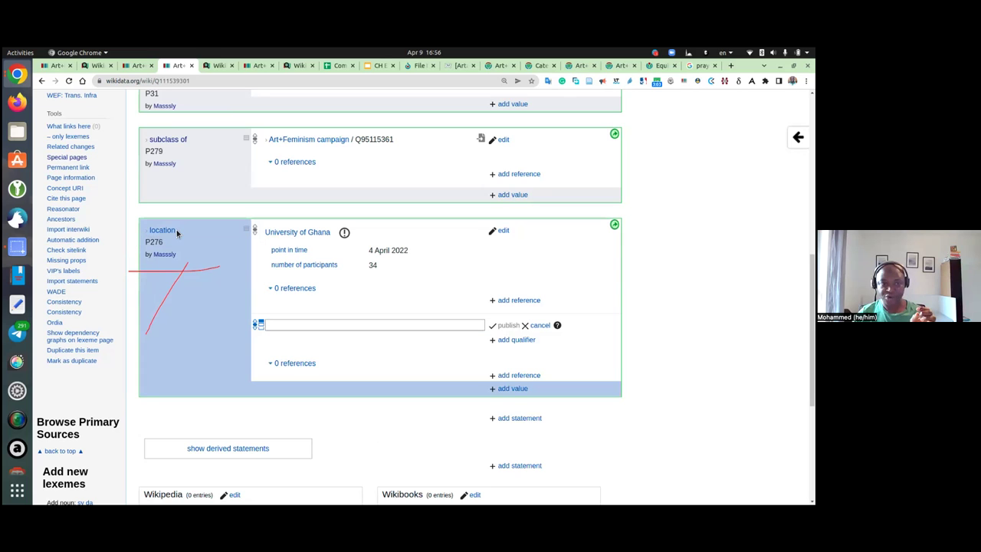
click(283, 325)
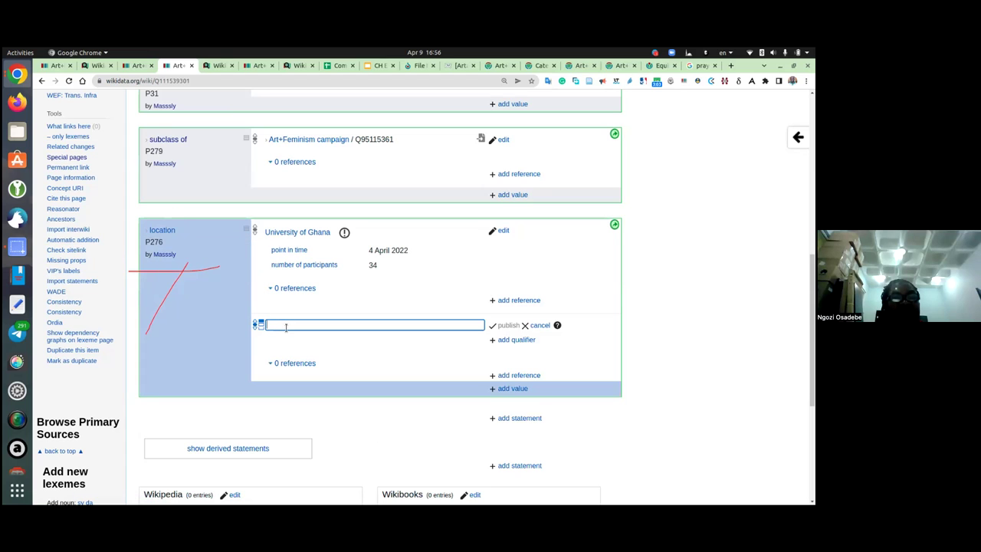
text(UNive)
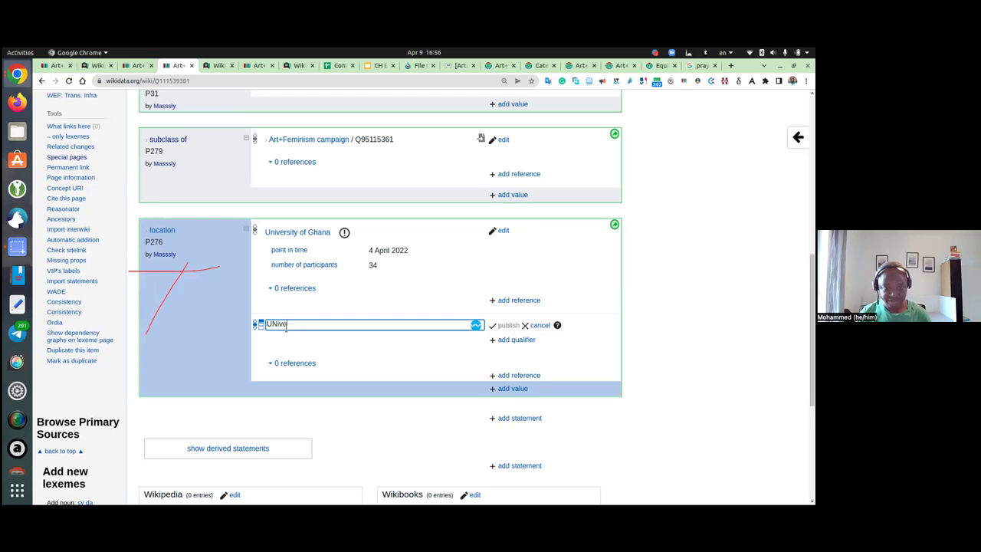
text(rsity of nigera)
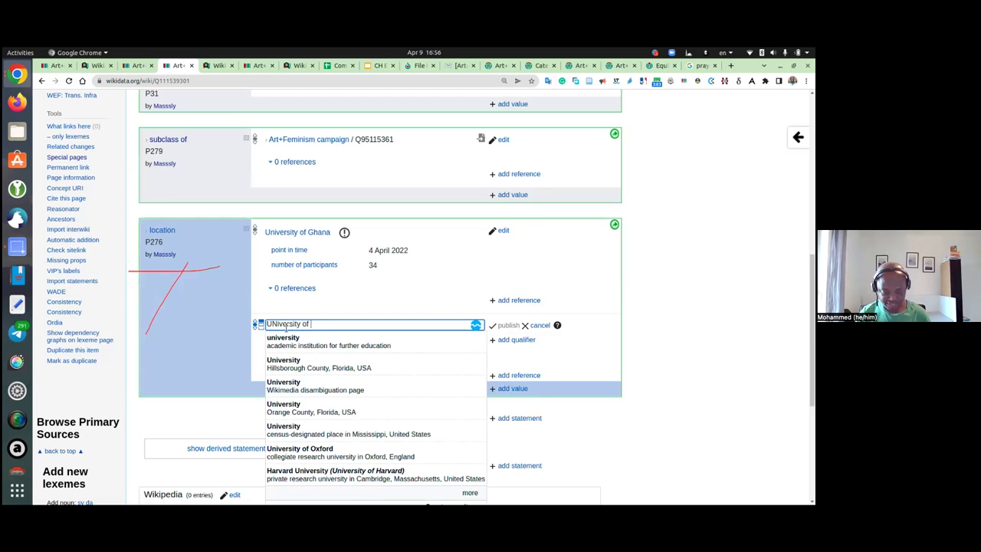
key(BackSpace)
text(ia)
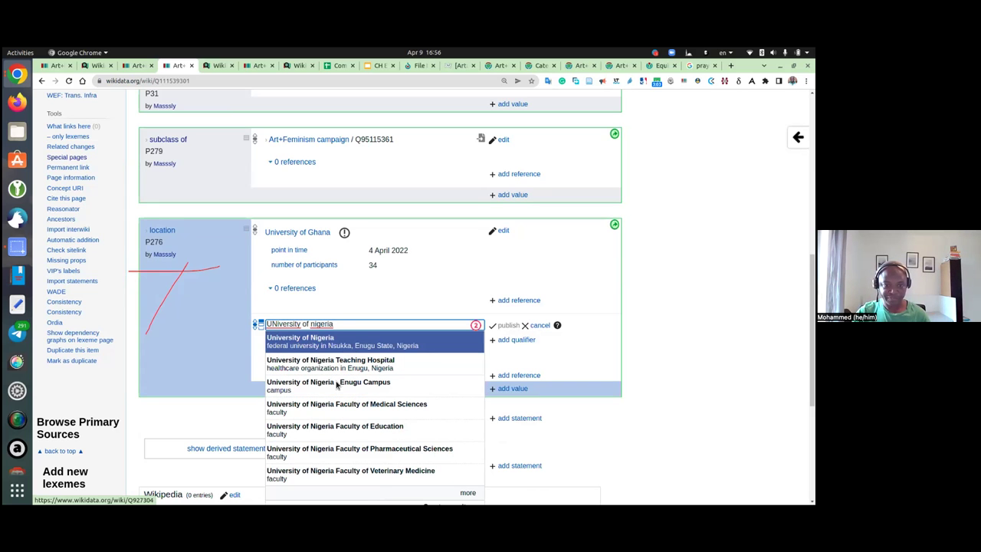
key(Escape)
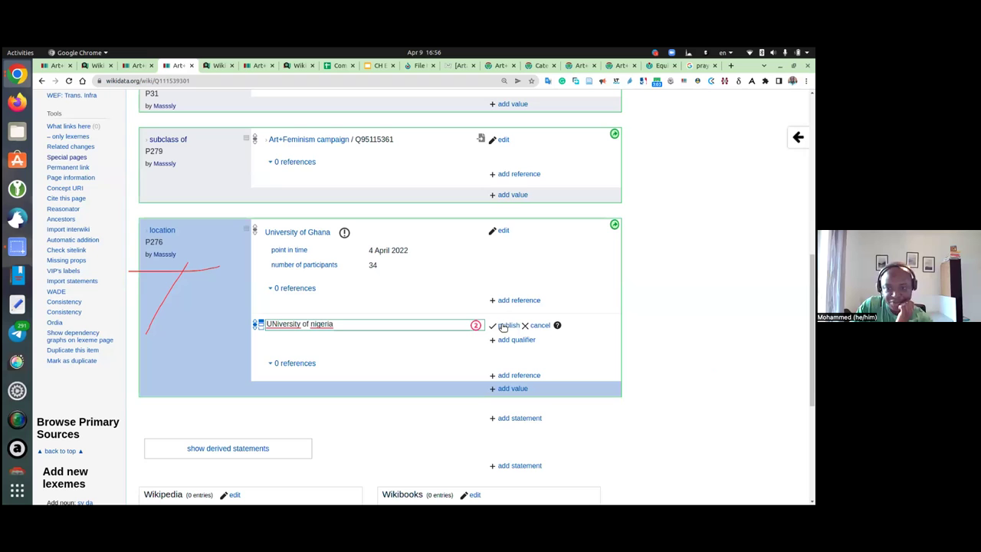
click(503, 326)
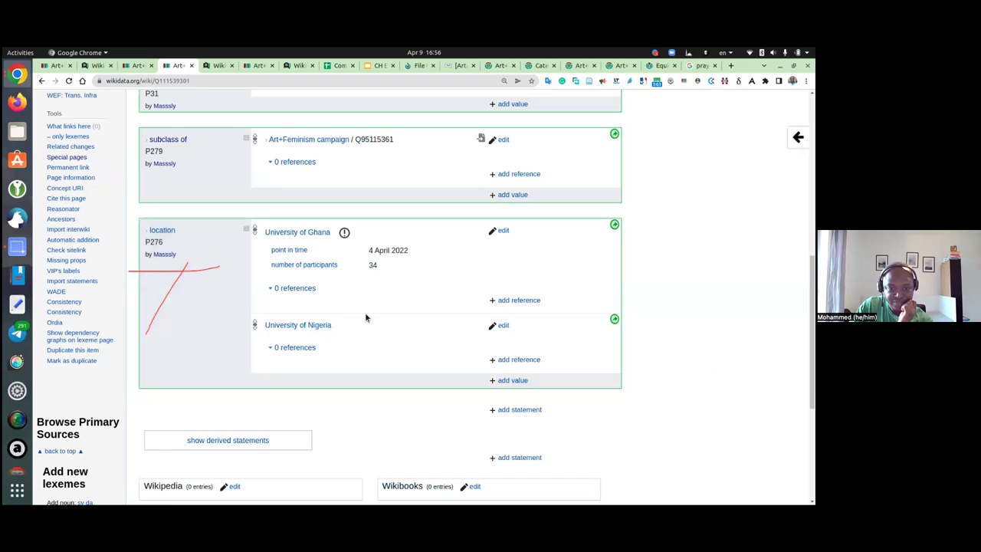
- Add a start time qualifier of 5 April 2022 to the University of Nigeria location and publish it
scroll(366, 318, down, 1)
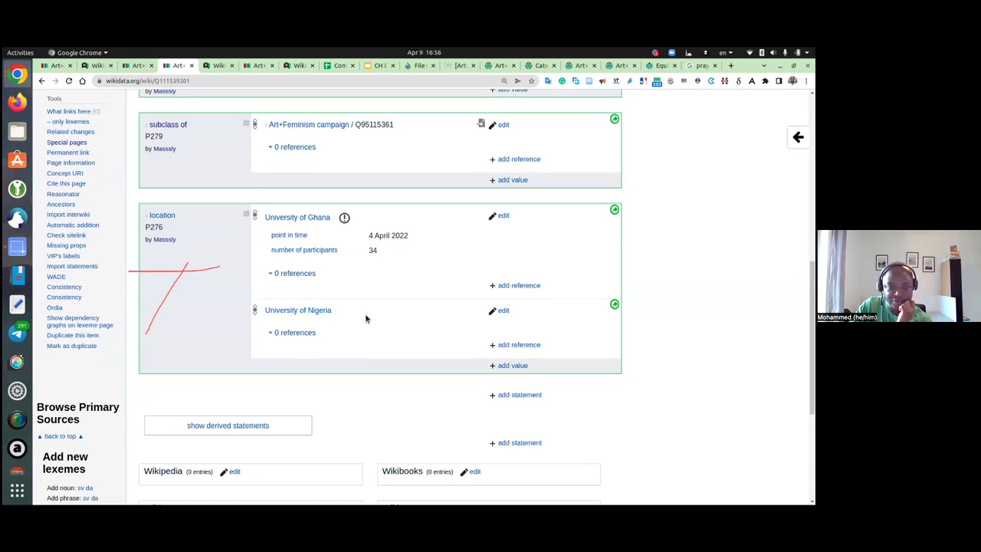
click(503, 282)
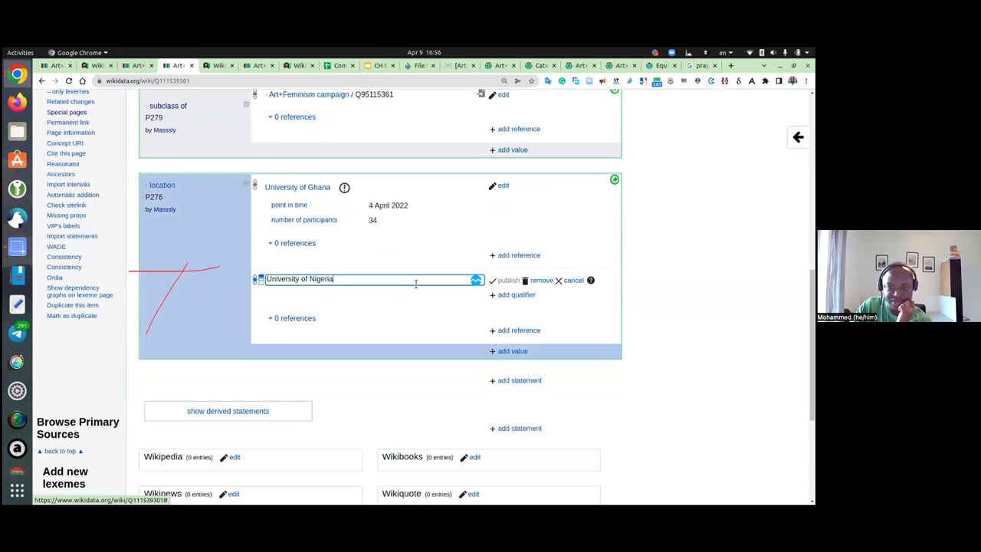
click(508, 295)
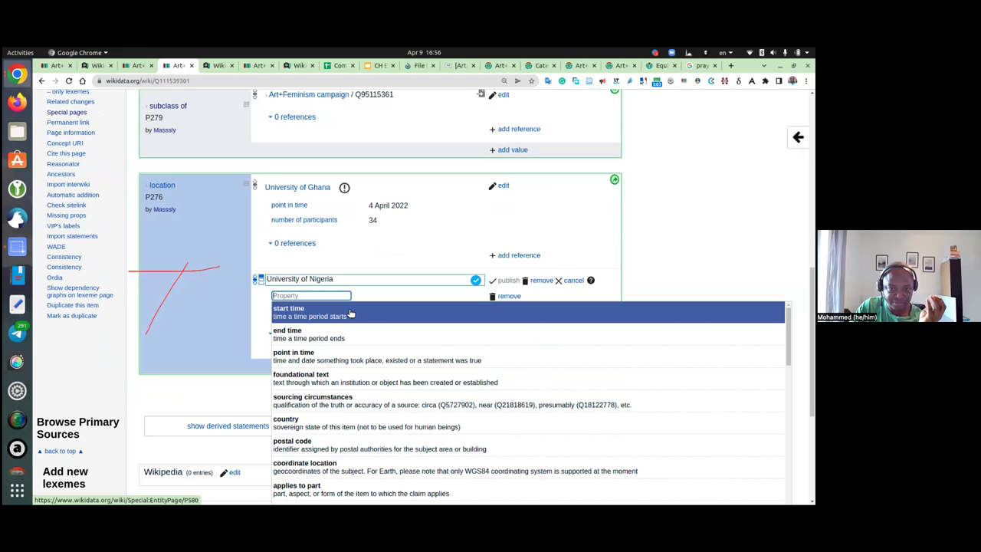
click(350, 313)
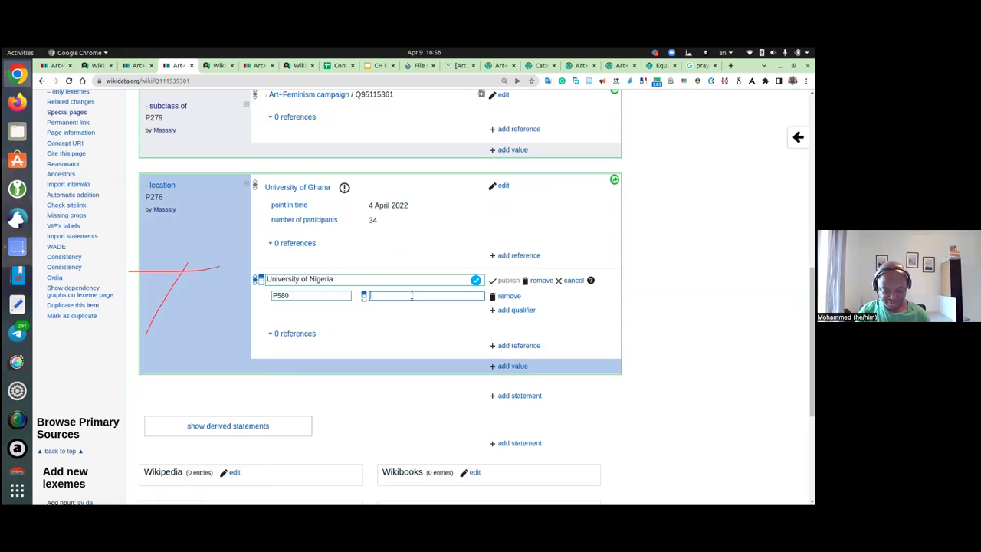
text(april)
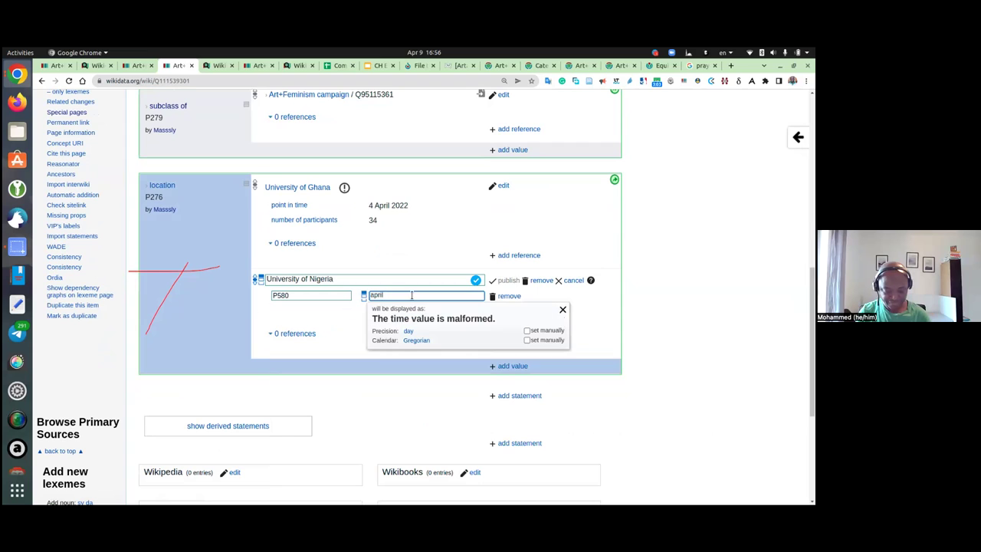
text( 5 202)
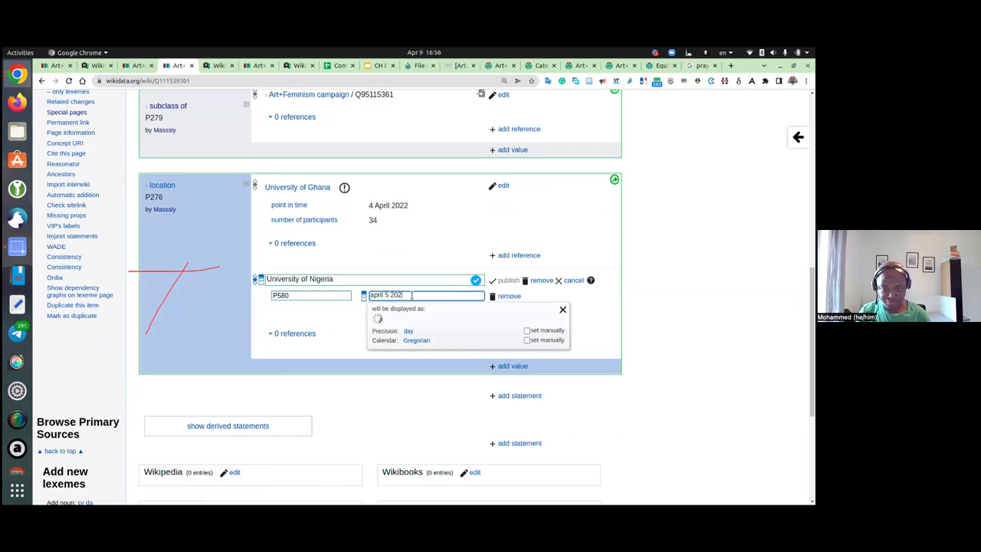
text(2)
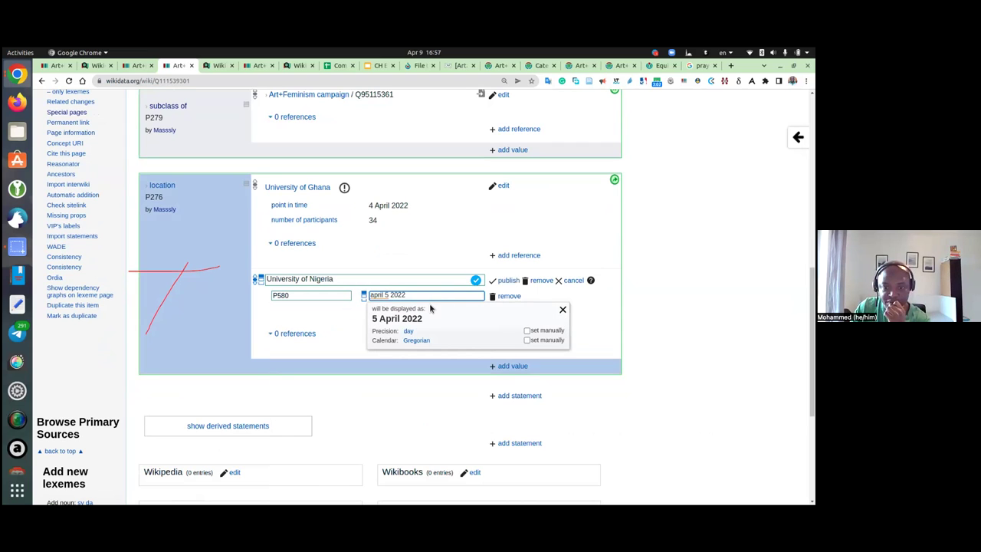
click(506, 281)
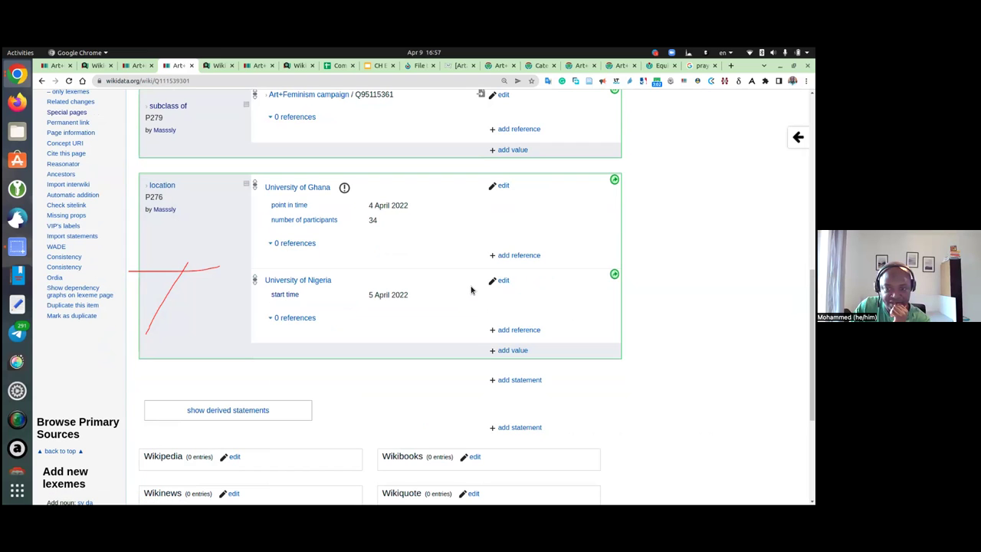
- Add an end time qualifier of 6 April 2022 to the University of Nigeria location and publish it
click(500, 280)
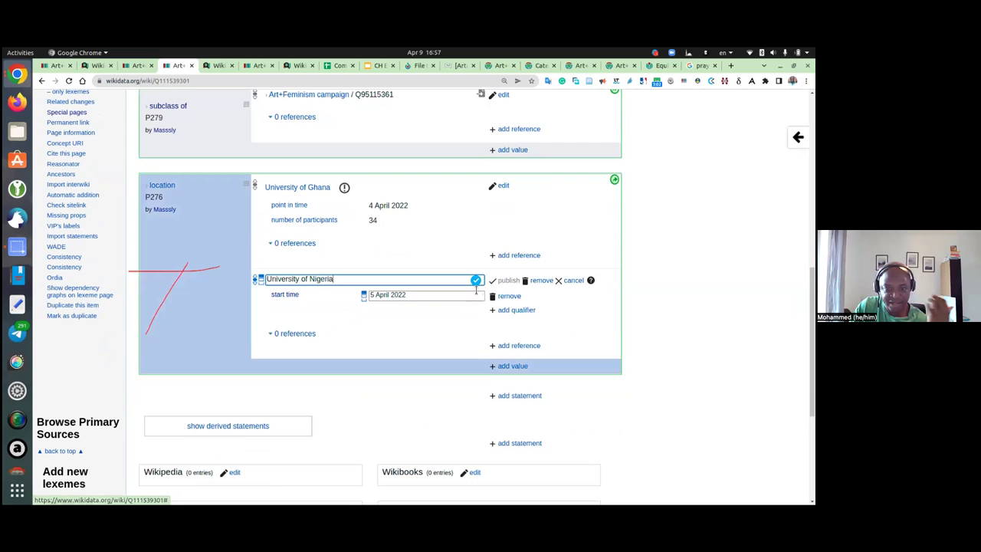
click(492, 310)
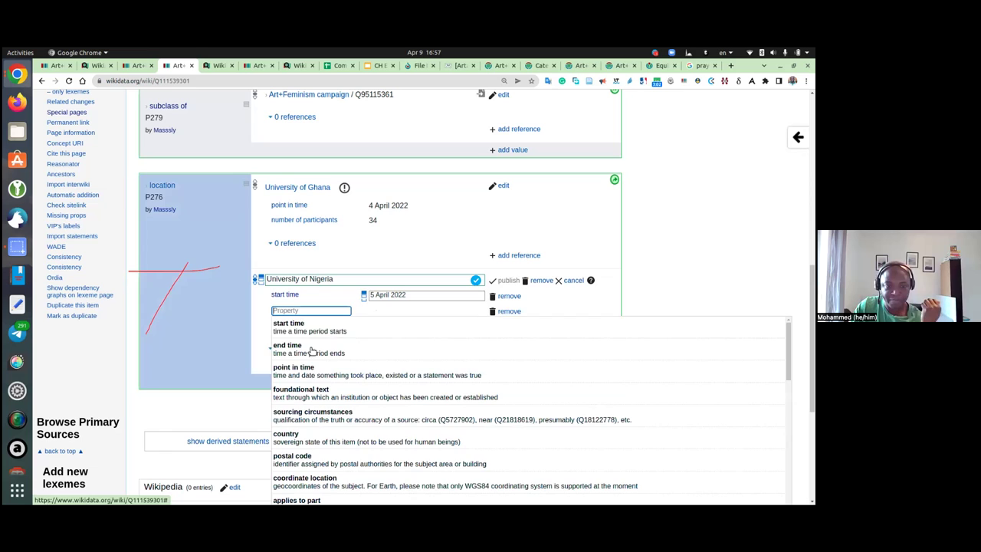
click(314, 349)
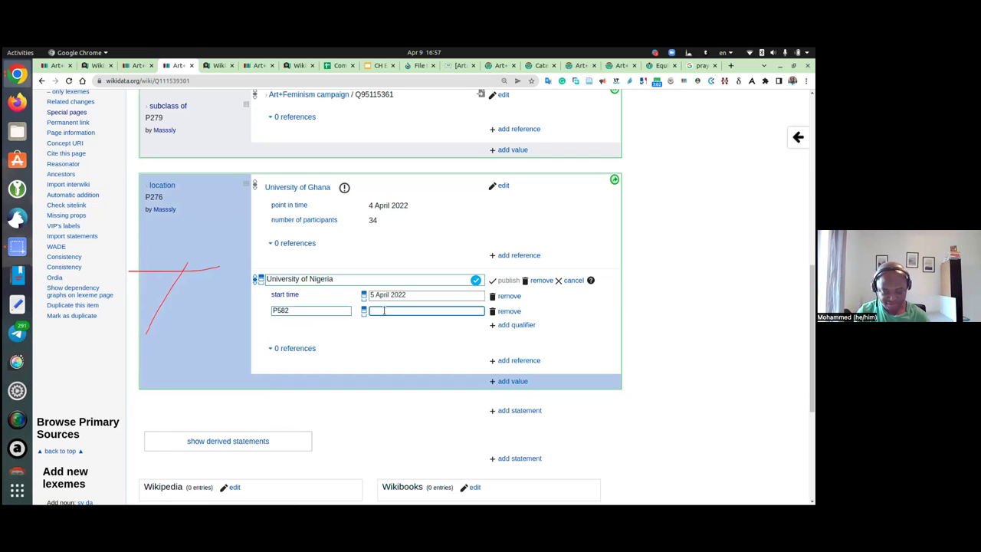
text(6)
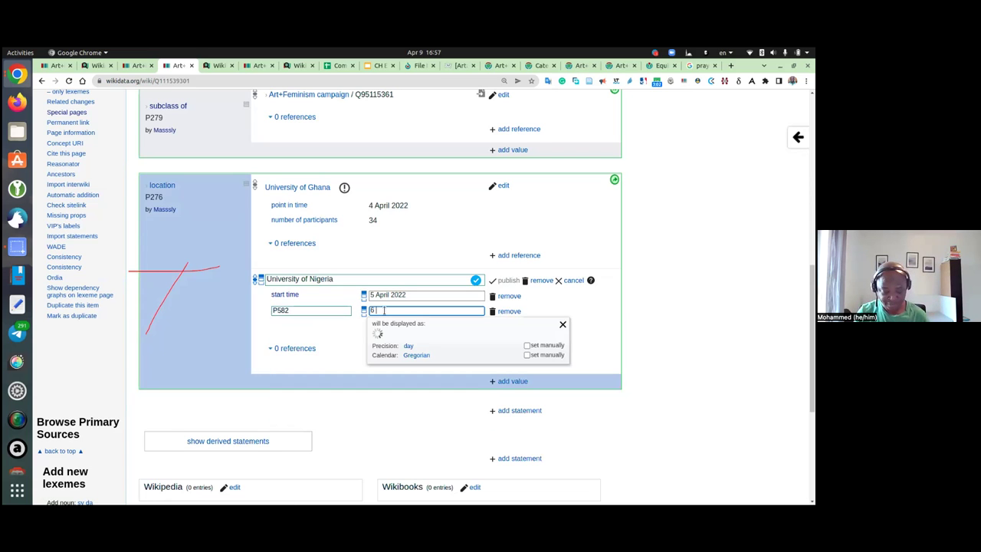
text( april 2022)
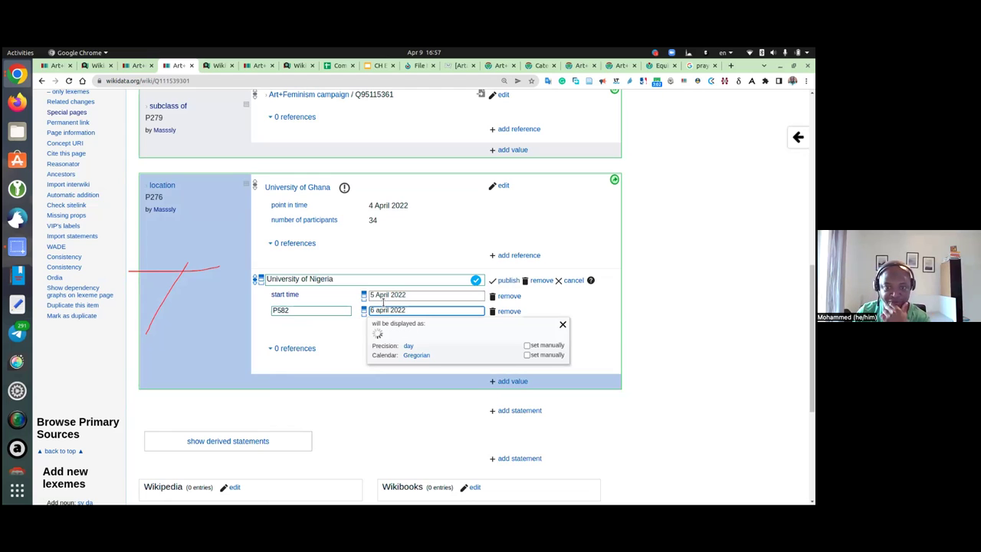
click(509, 281)
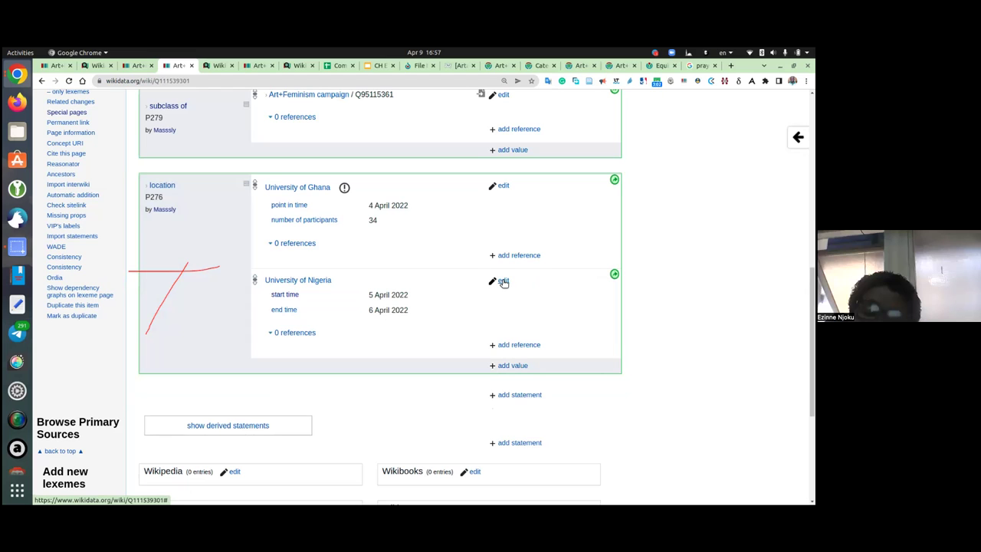
- Add a number of participants qualifier of 43 to the University of Nigeria location and publish it
click(502, 282)
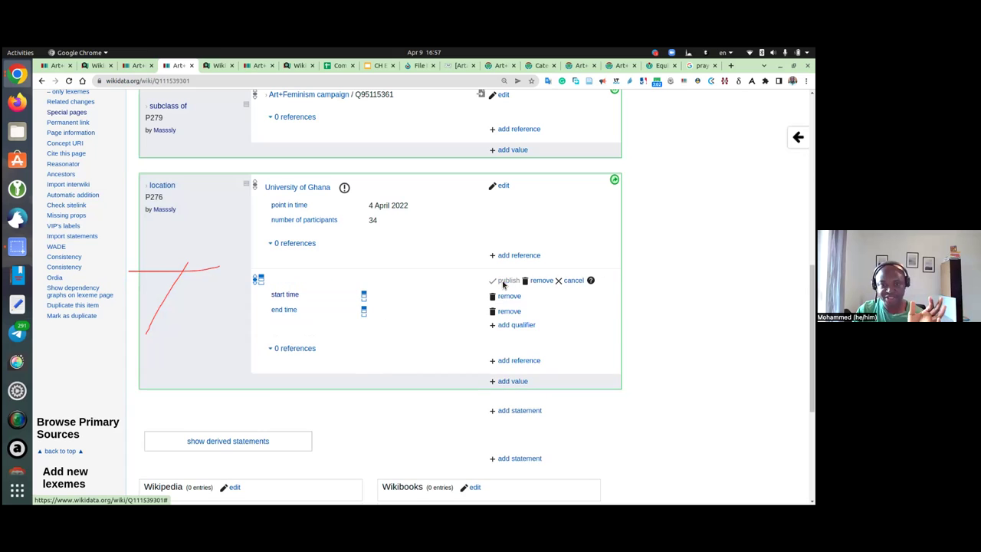
click(509, 326)
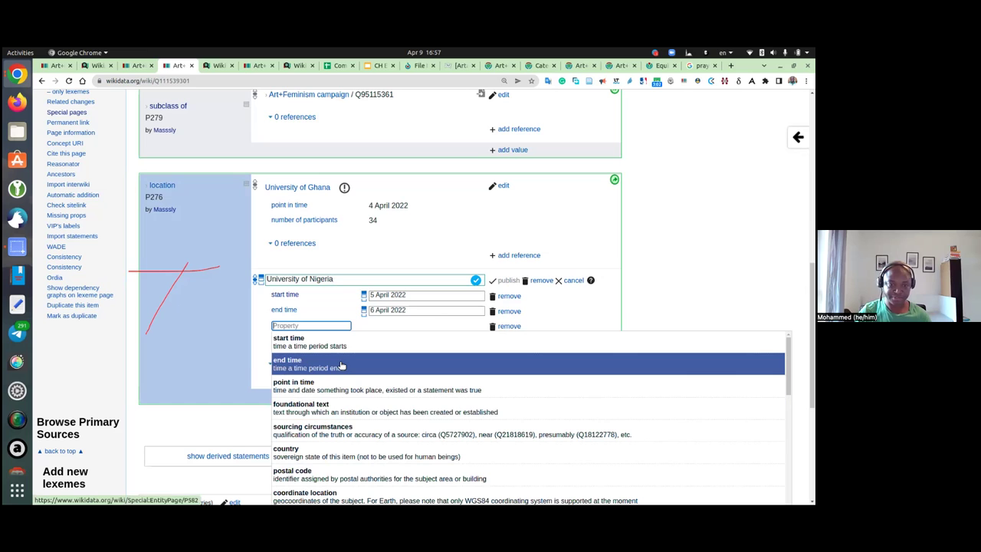
text(number of partic)
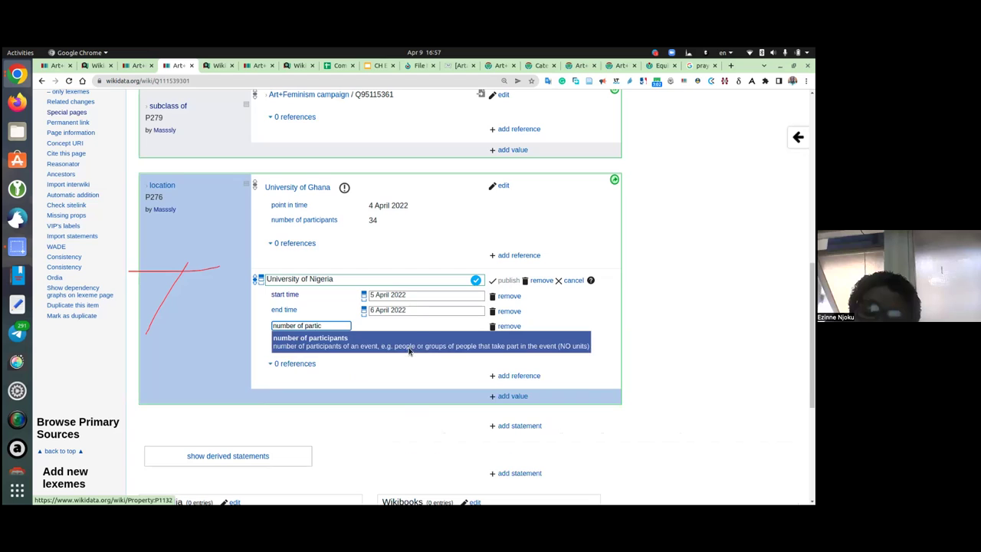
click(409, 337)
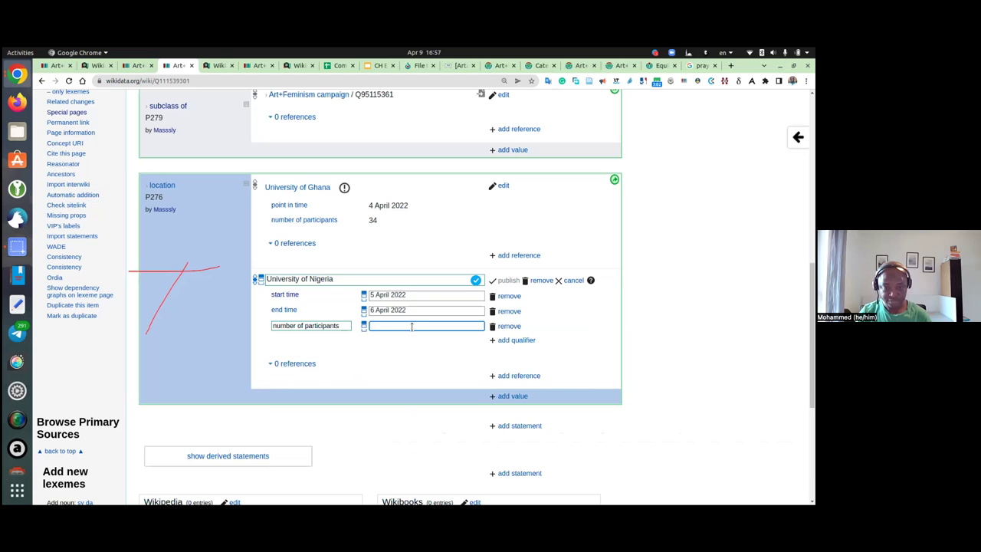
text(43)
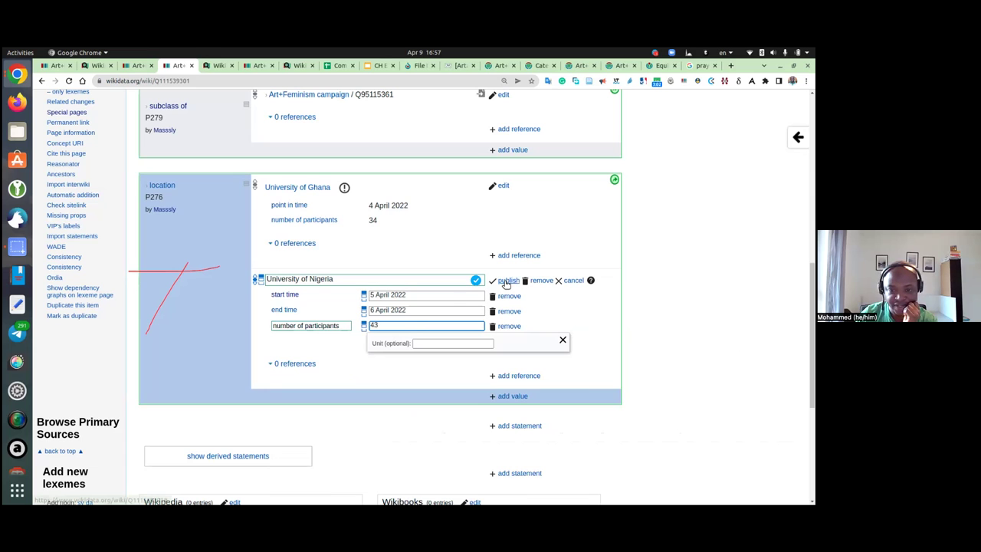
click(506, 281)
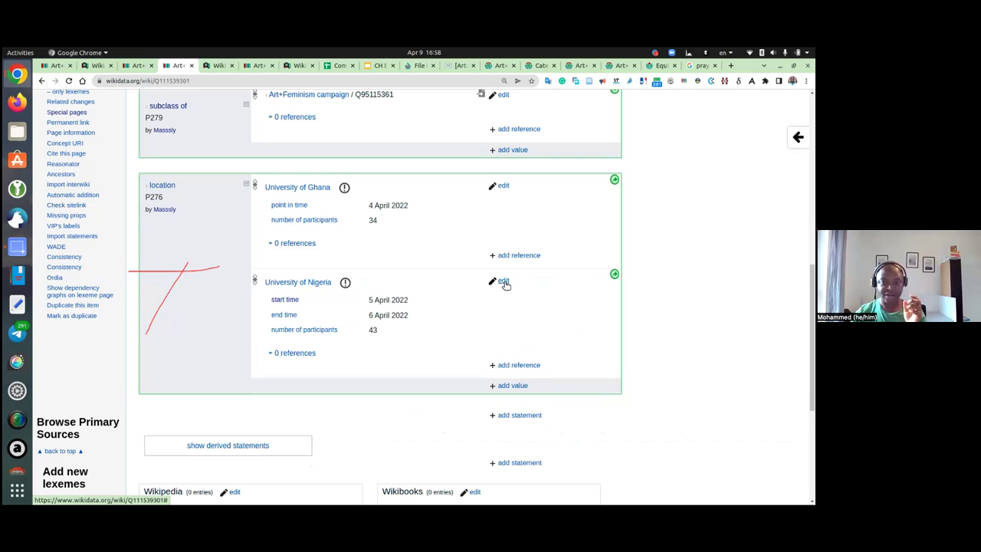
click(503, 282)
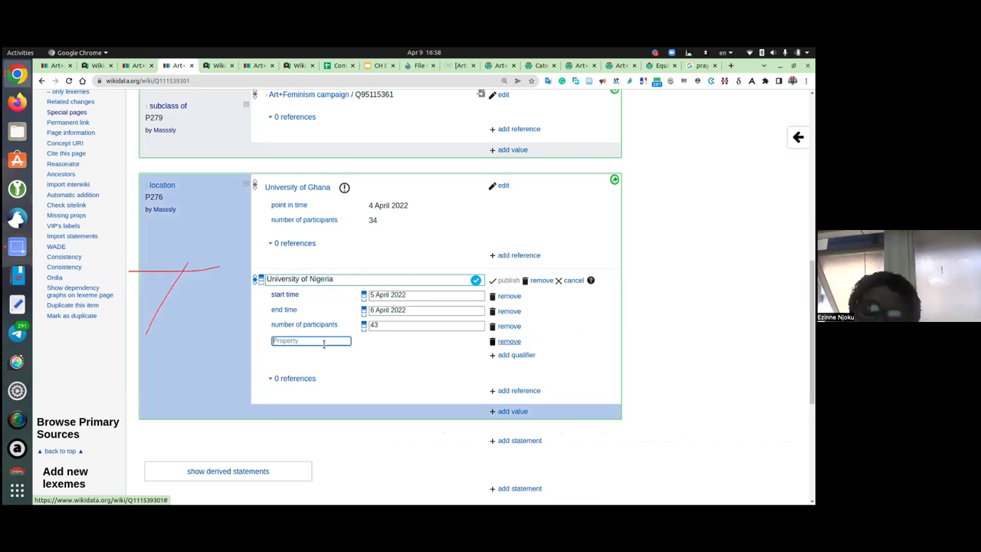
text(w)
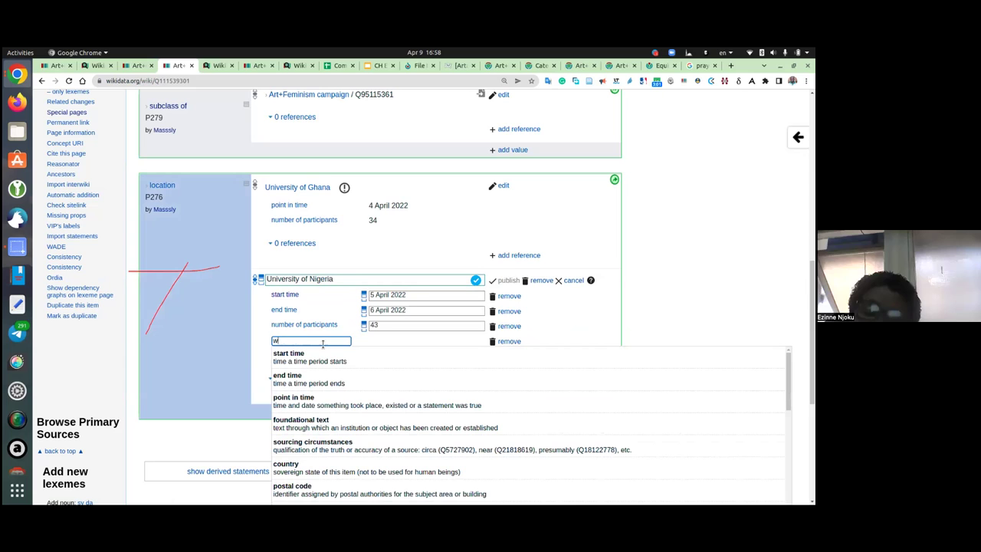
text(ebsite)
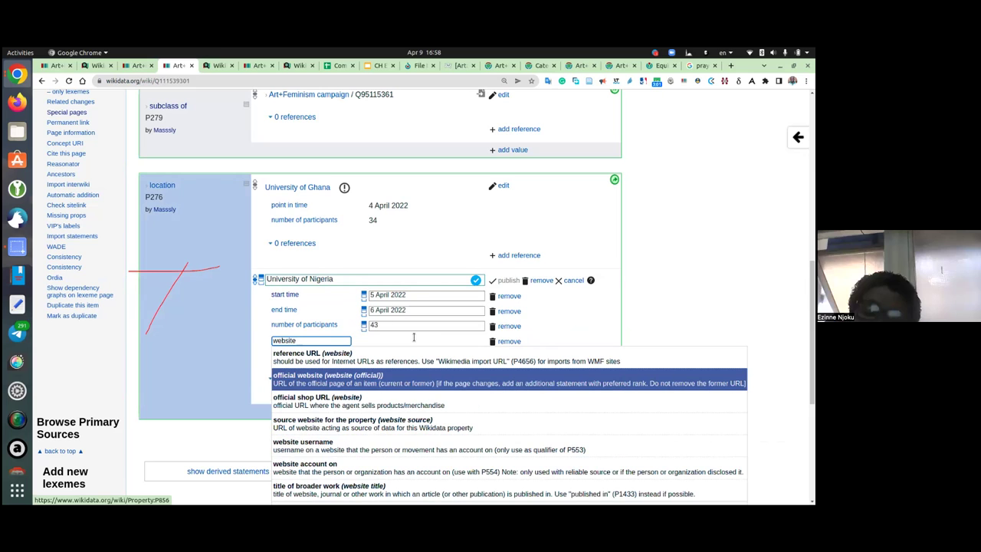
key(Return)
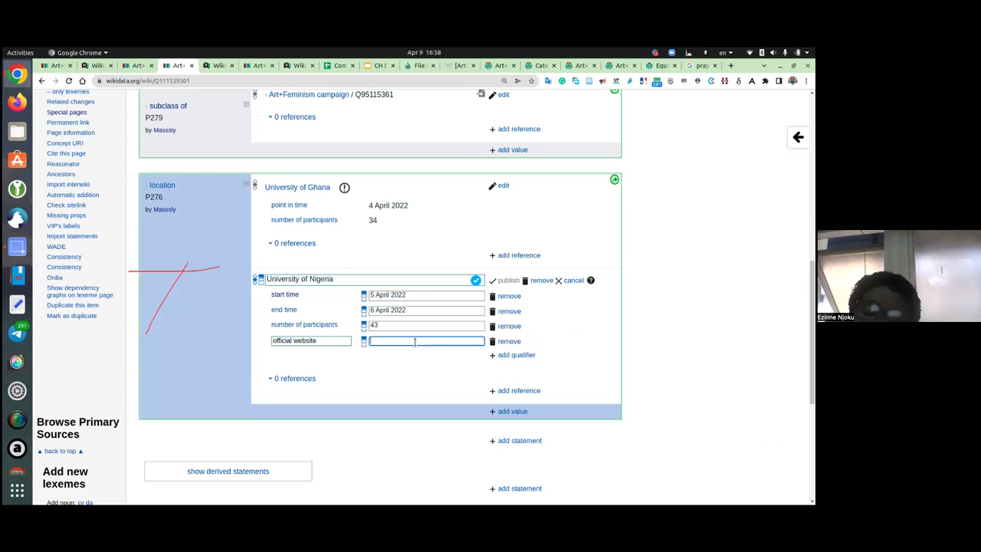
click(571, 281)
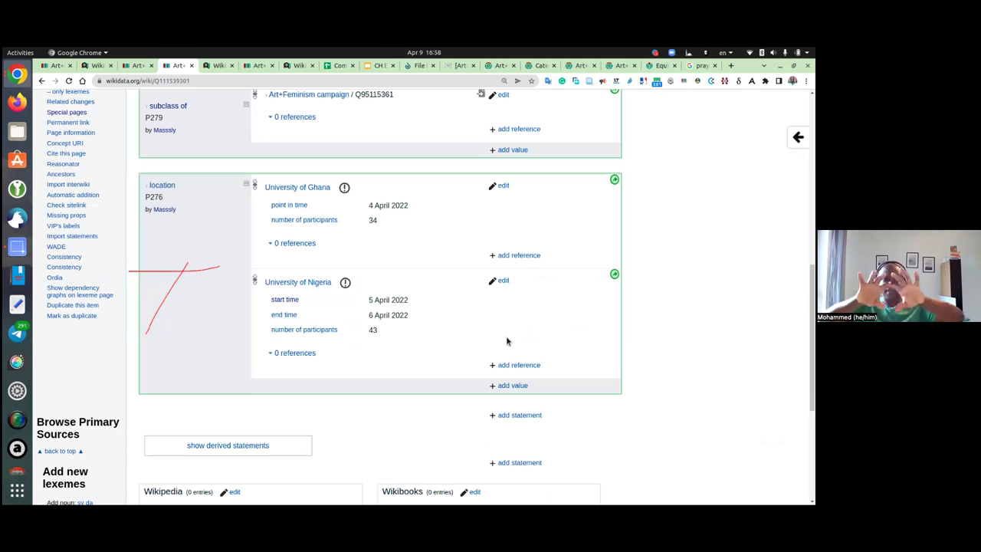
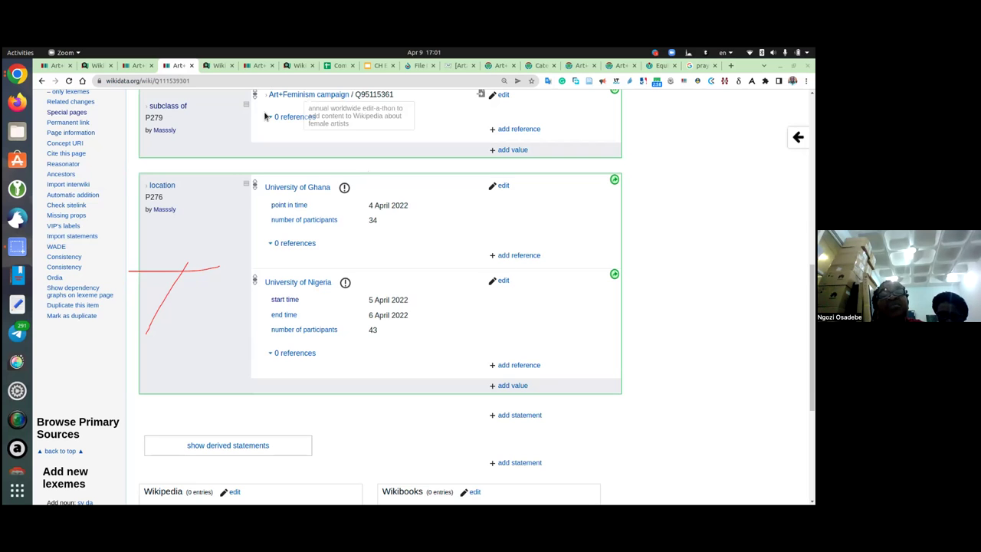
scroll(285, 333, up, 2)
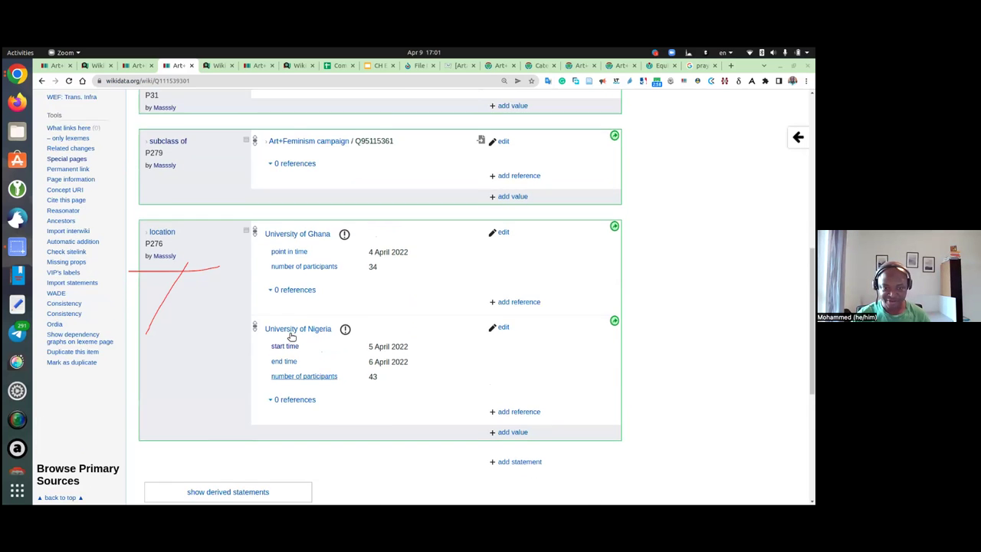
scroll(305, 330, up, 1)
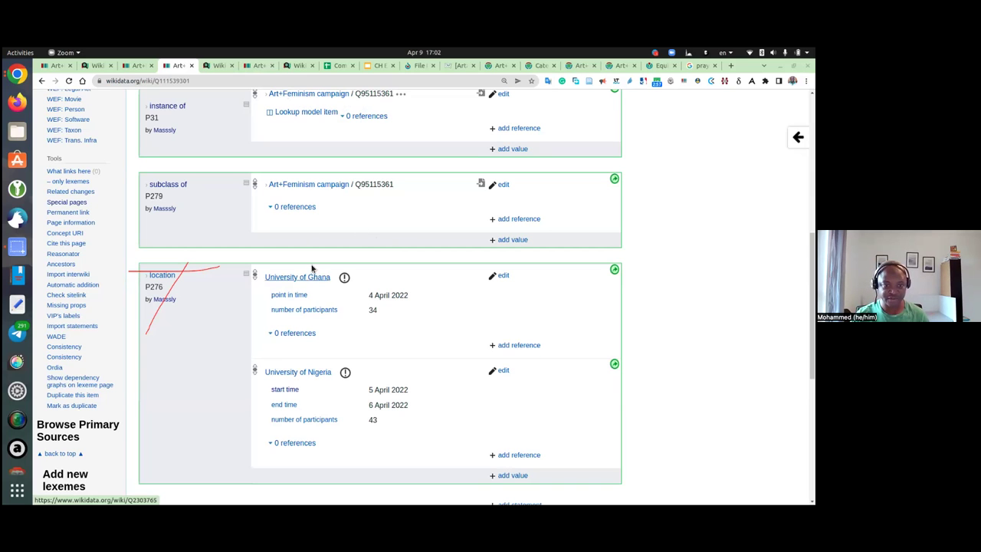
scroll(313, 264, up, 3)
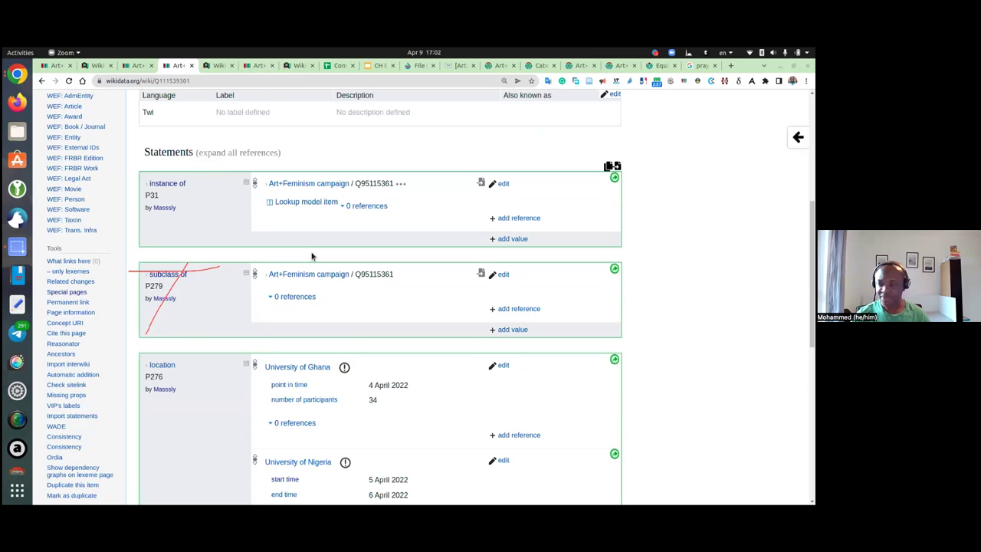
scroll(312, 256, up, 4)
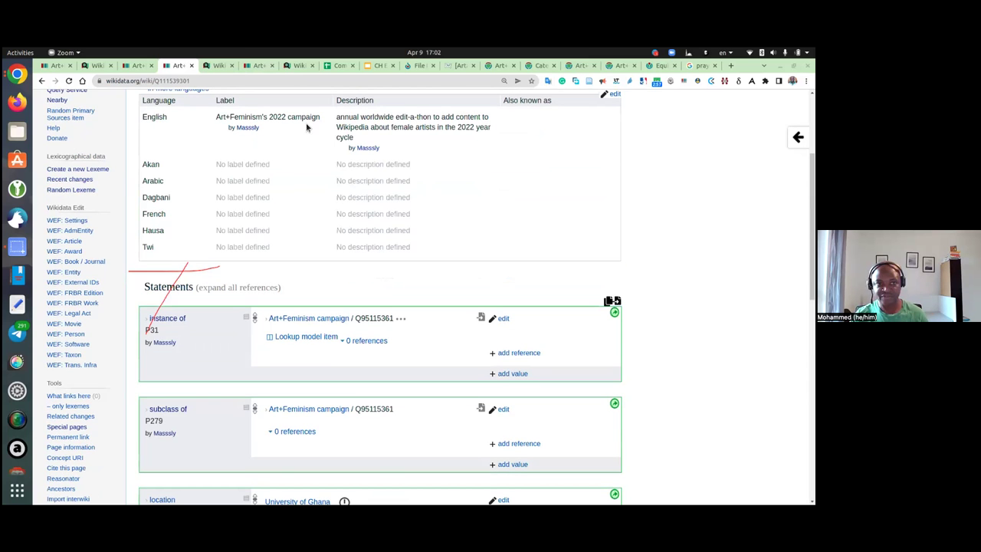
click(212, 68)
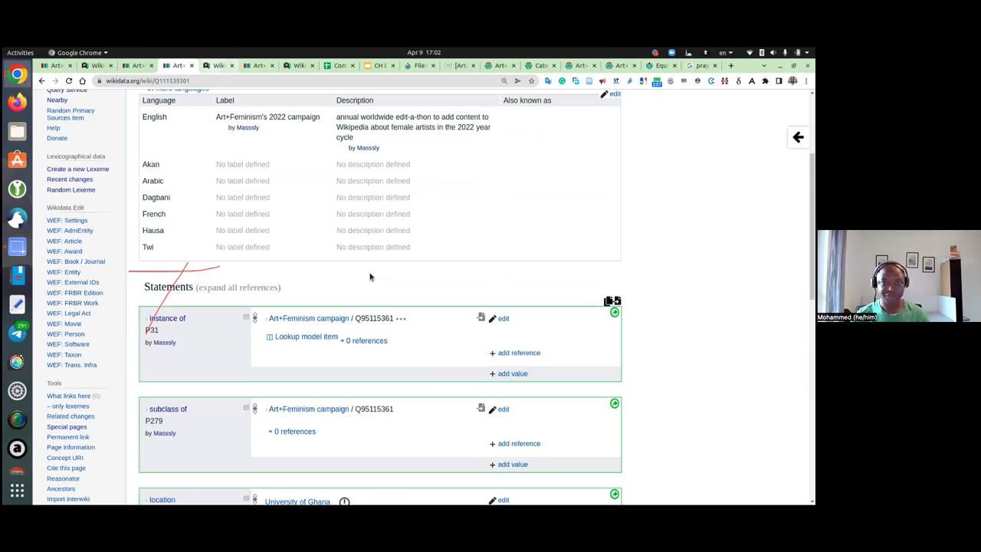
key(ctrl+Tab)
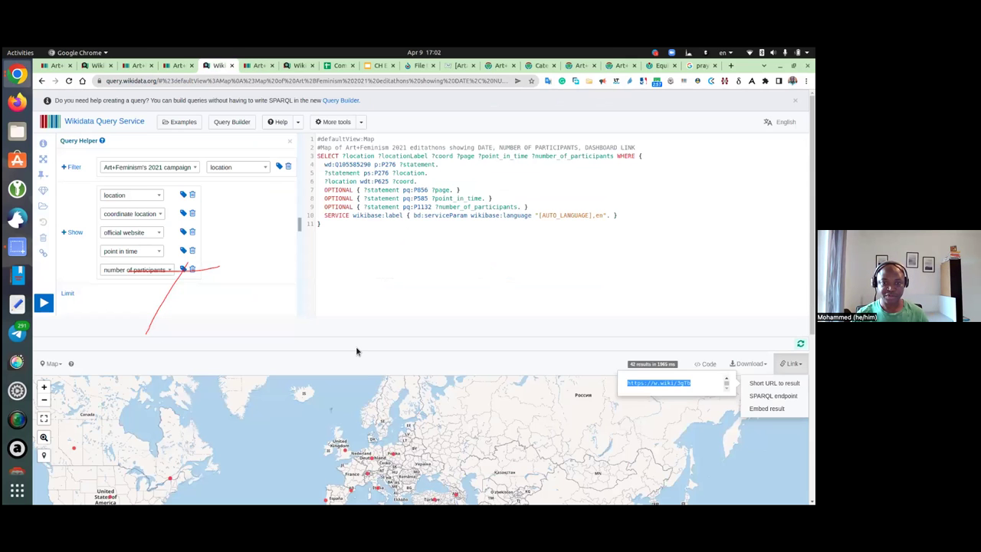
right_click(650, 384)
click(668, 391)
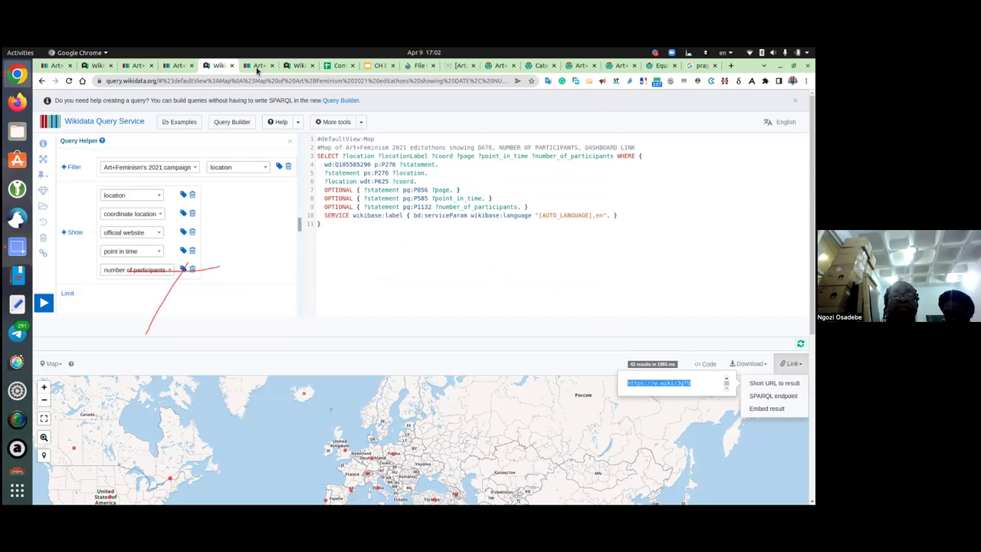
click(228, 82)
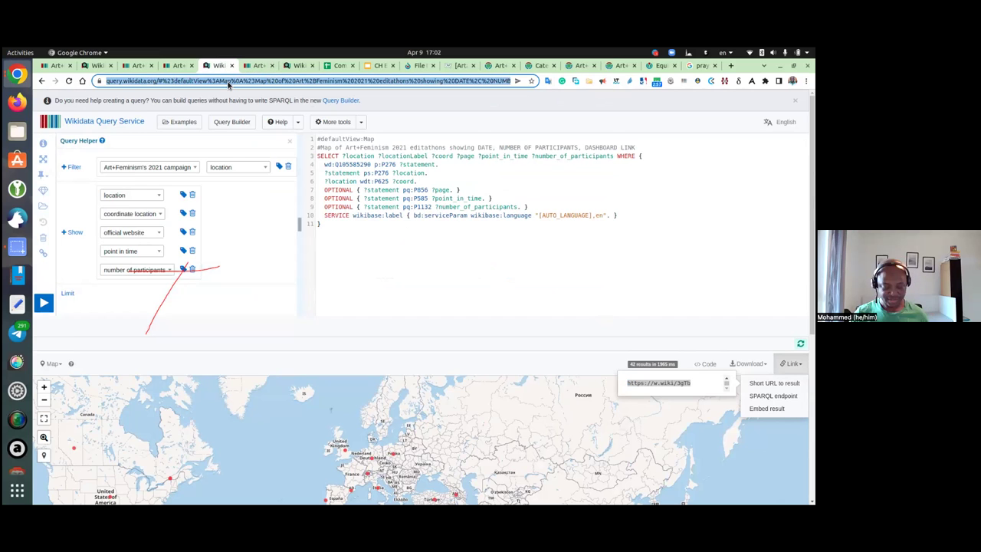
text(https://w.wiki/3gTb)
key(Return)
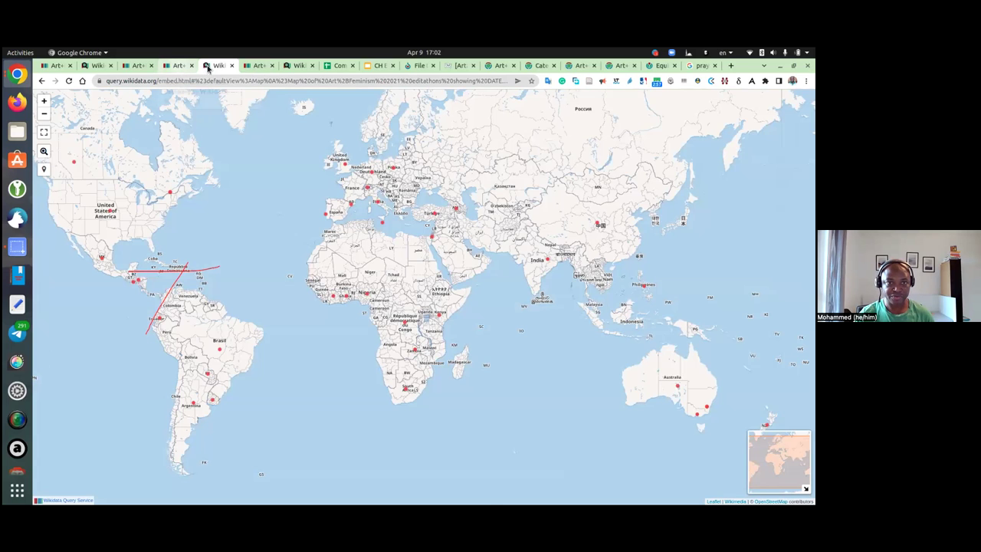
- Open the 2021 editathons query in a new tab, change its filter item to Art+Feminism's 2022 campaign and run it
key(ctrl+Page_Up)
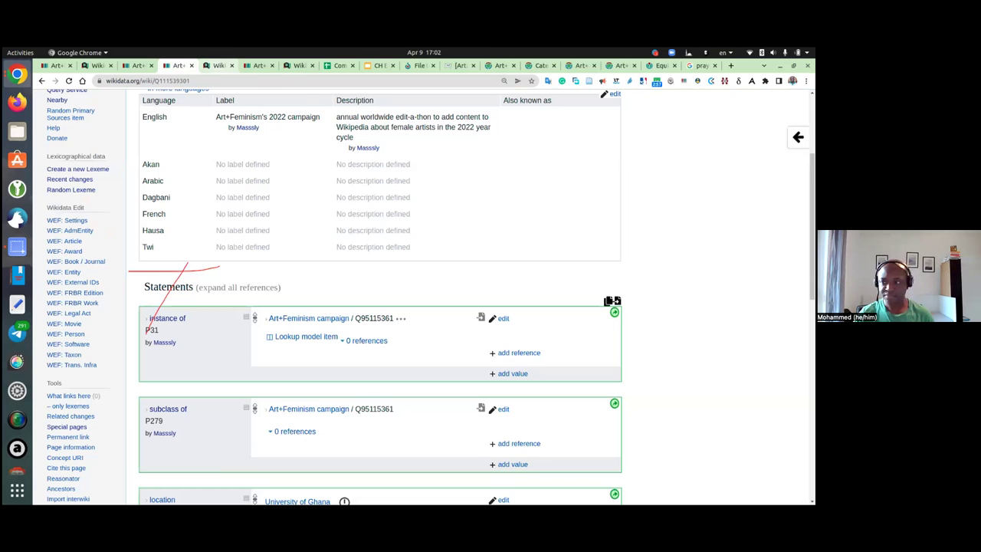
key(ctrl+shift+t)
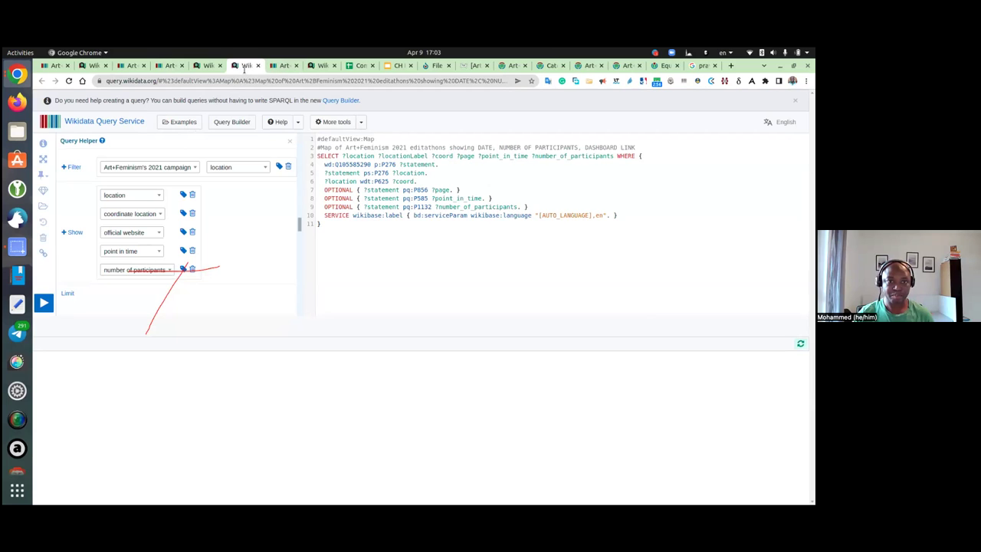
click(180, 169)
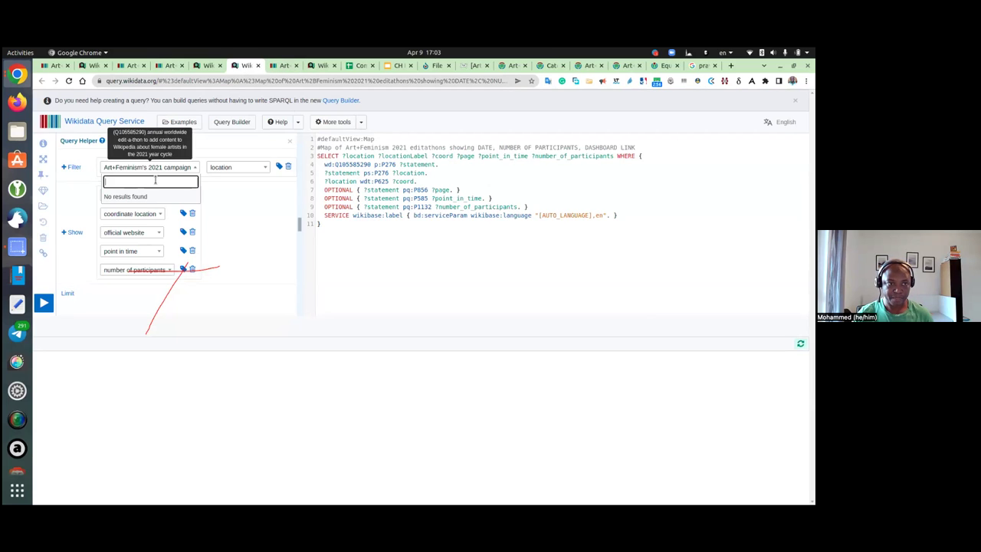
text(Art)
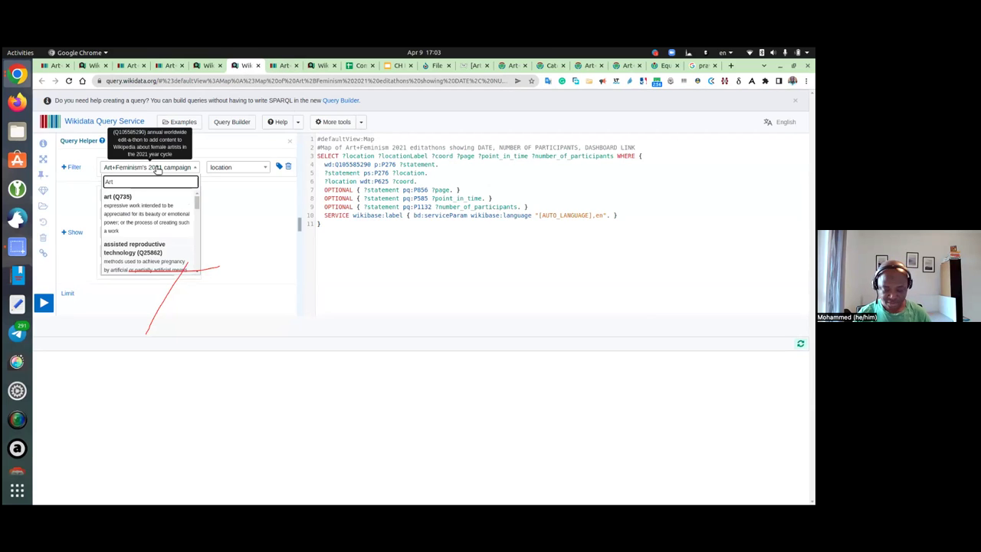
text(+feminism)
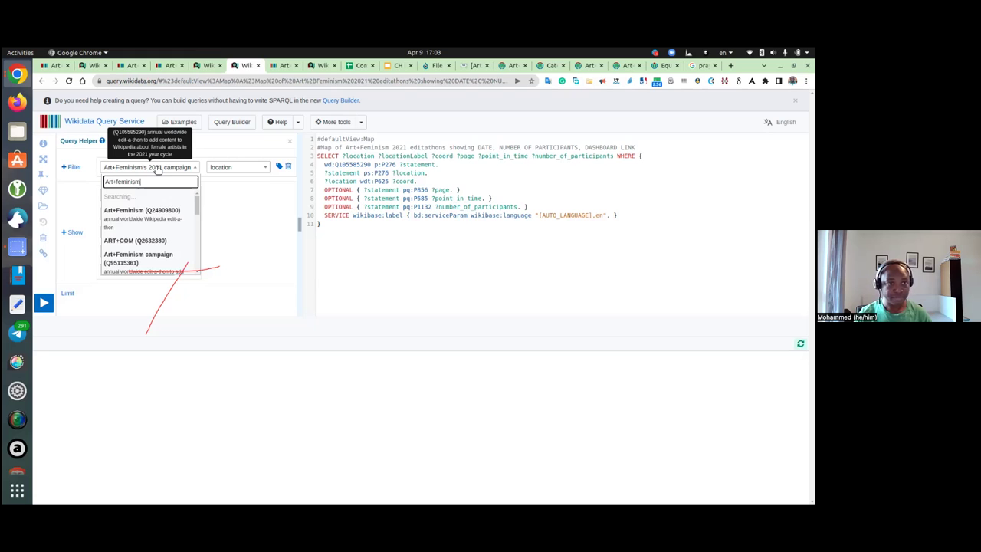
text('s 2022)
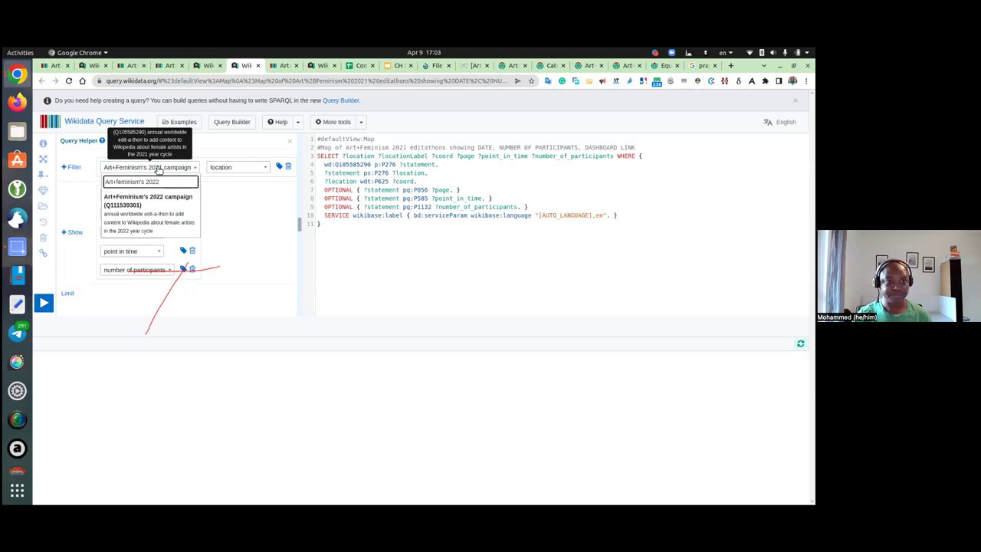
click(148, 200)
click(44, 304)
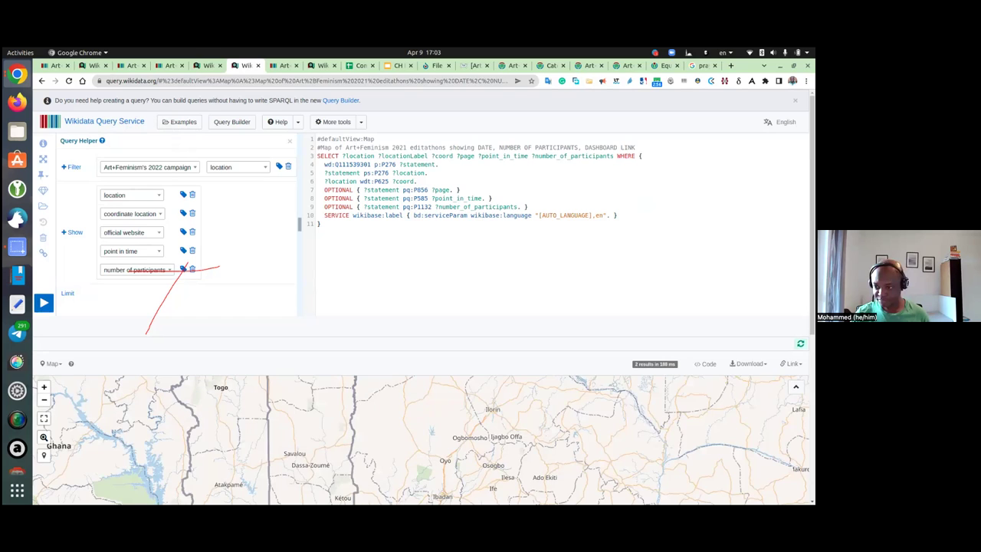
- Generate a short URL to the 2022 campaign map result, copy it and switch to Zoom
click(792, 363)
click(774, 382)
drag(627, 384, 690, 383)
right_click(690, 384)
click(659, 429)
key(alt+Tab)
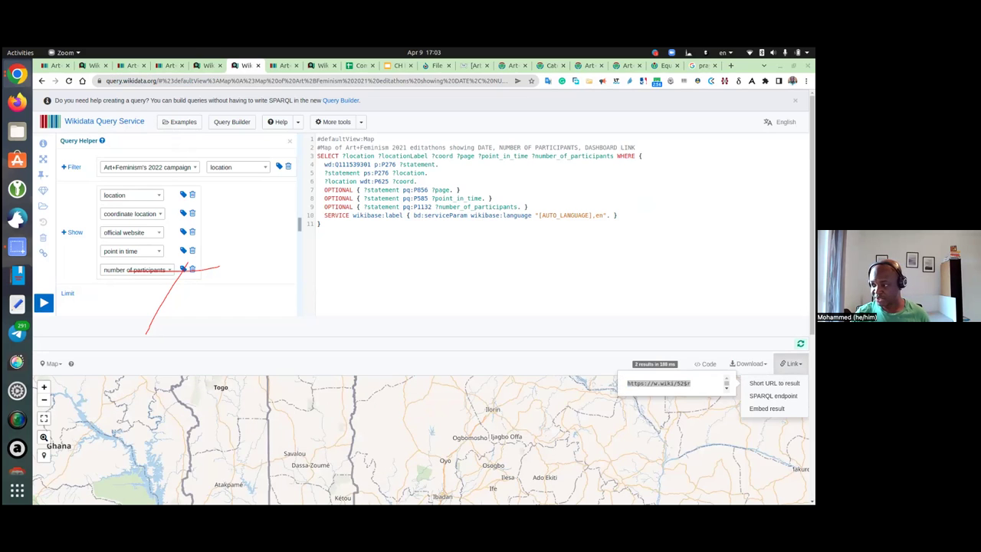